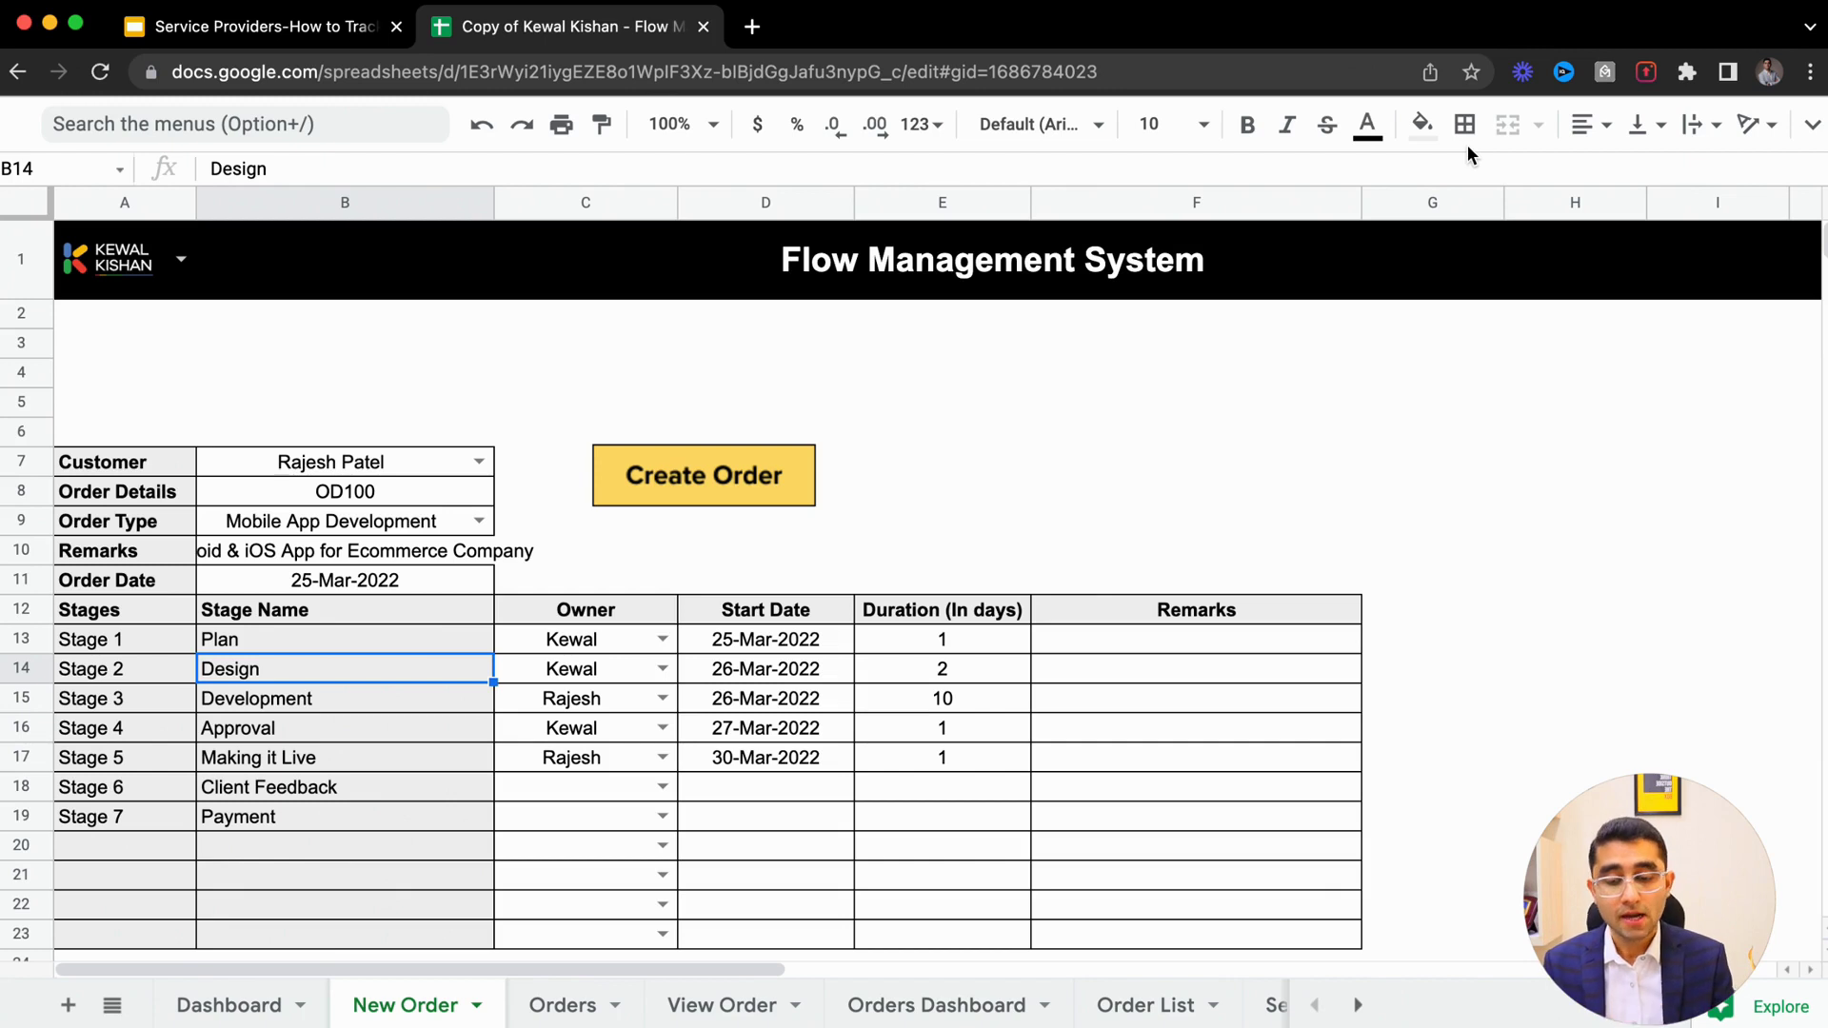
Step: Open the Settings sheet and select Stage 1–7 and the stage names Plan through Payment
scroll(952, 1009, right, 3)
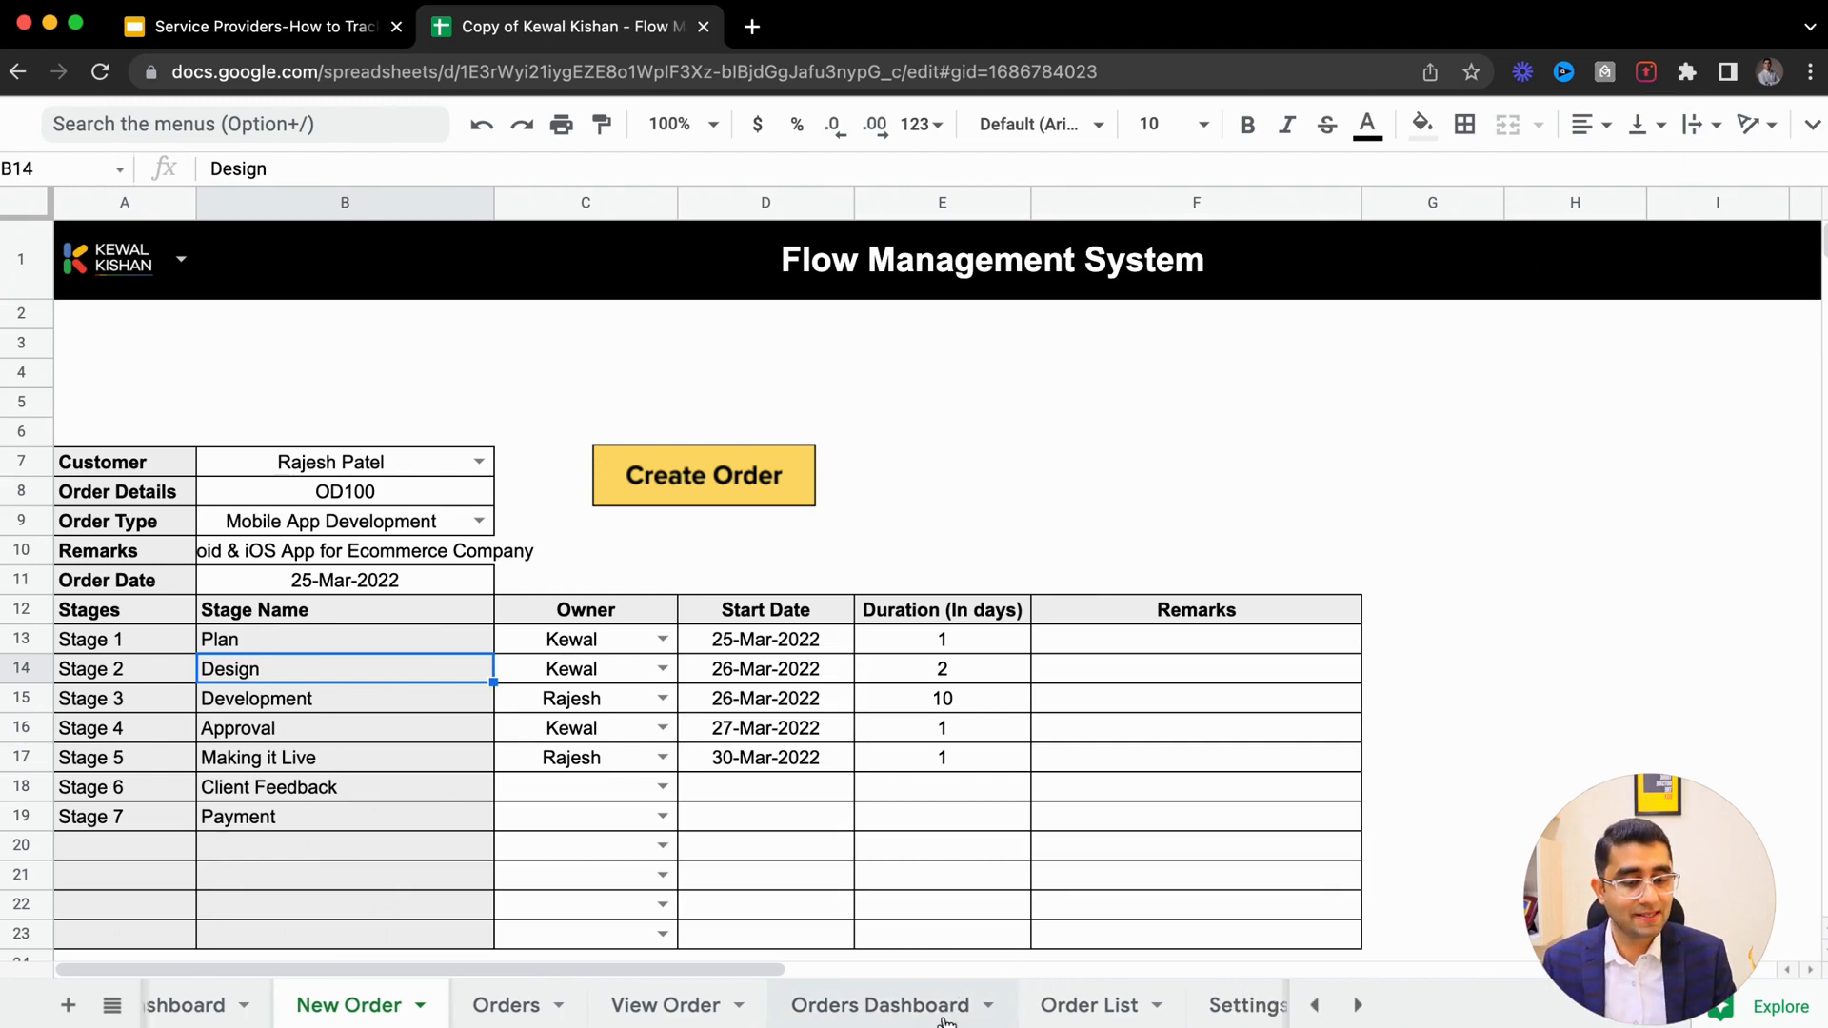
click(948, 1019)
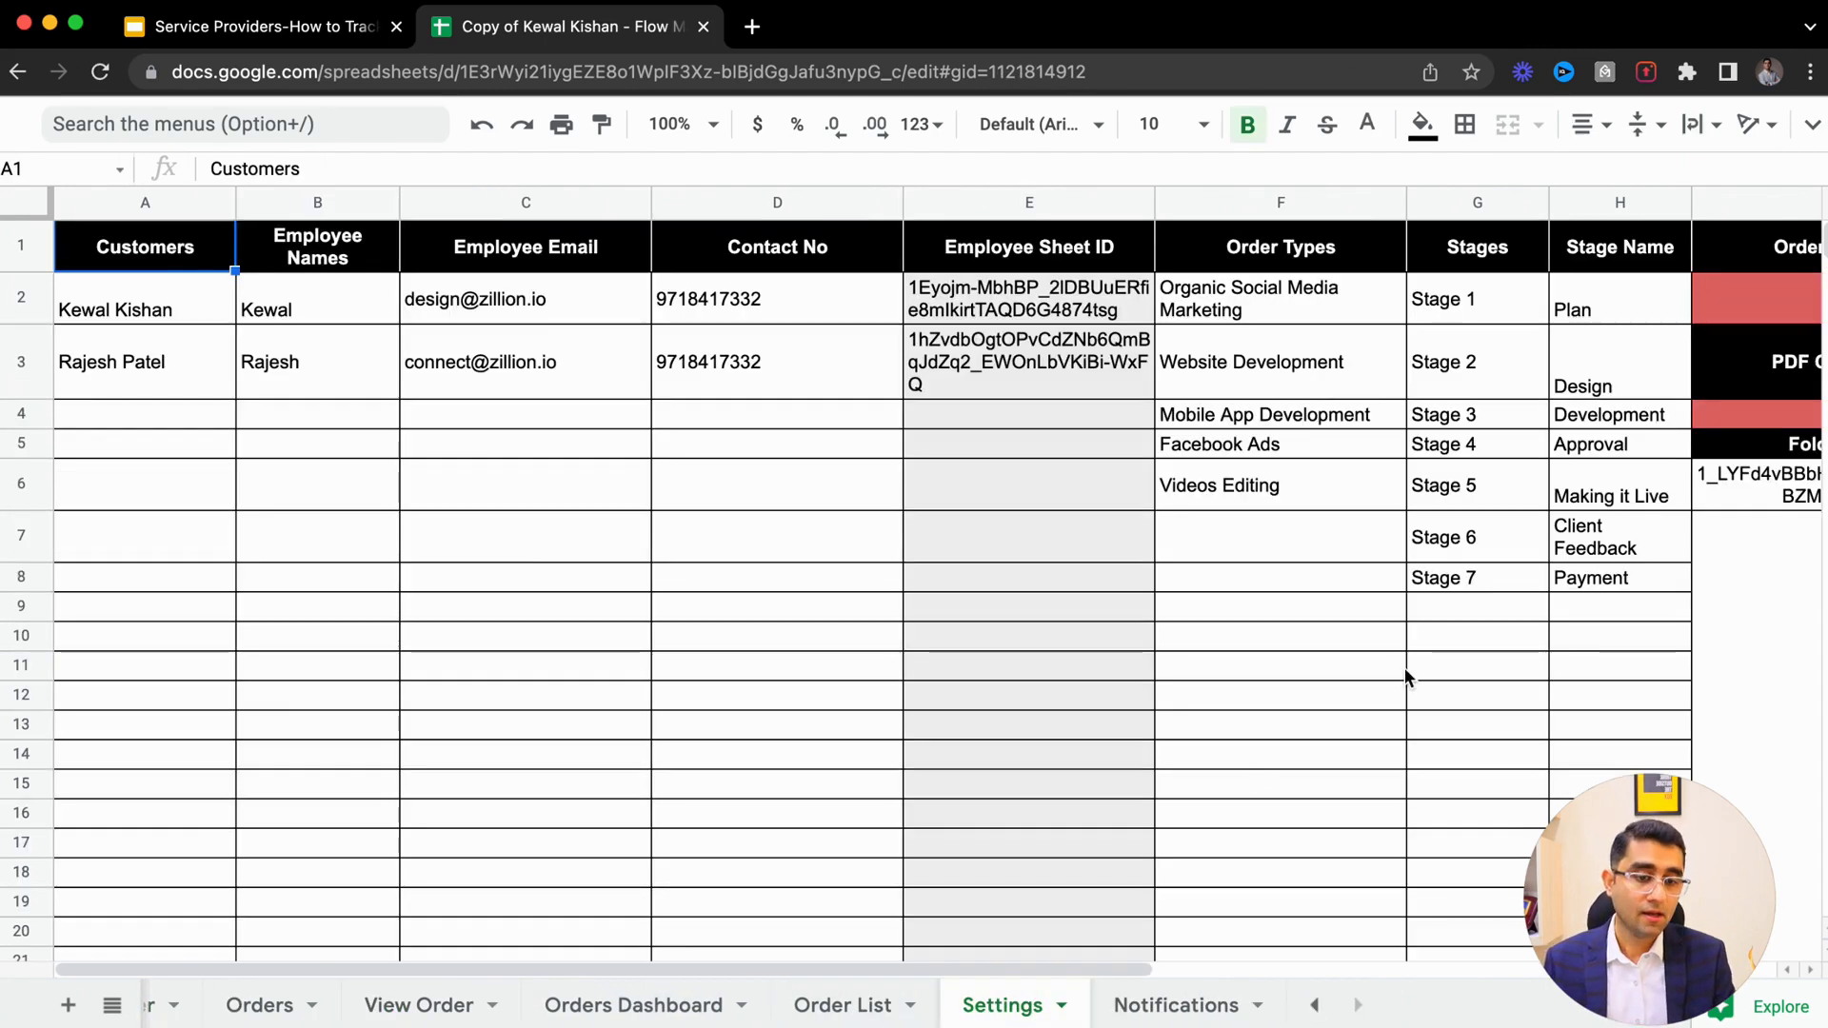
scroll(1407, 674, right, 5)
drag(359, 298, 363, 579)
drag(518, 291, 510, 583)
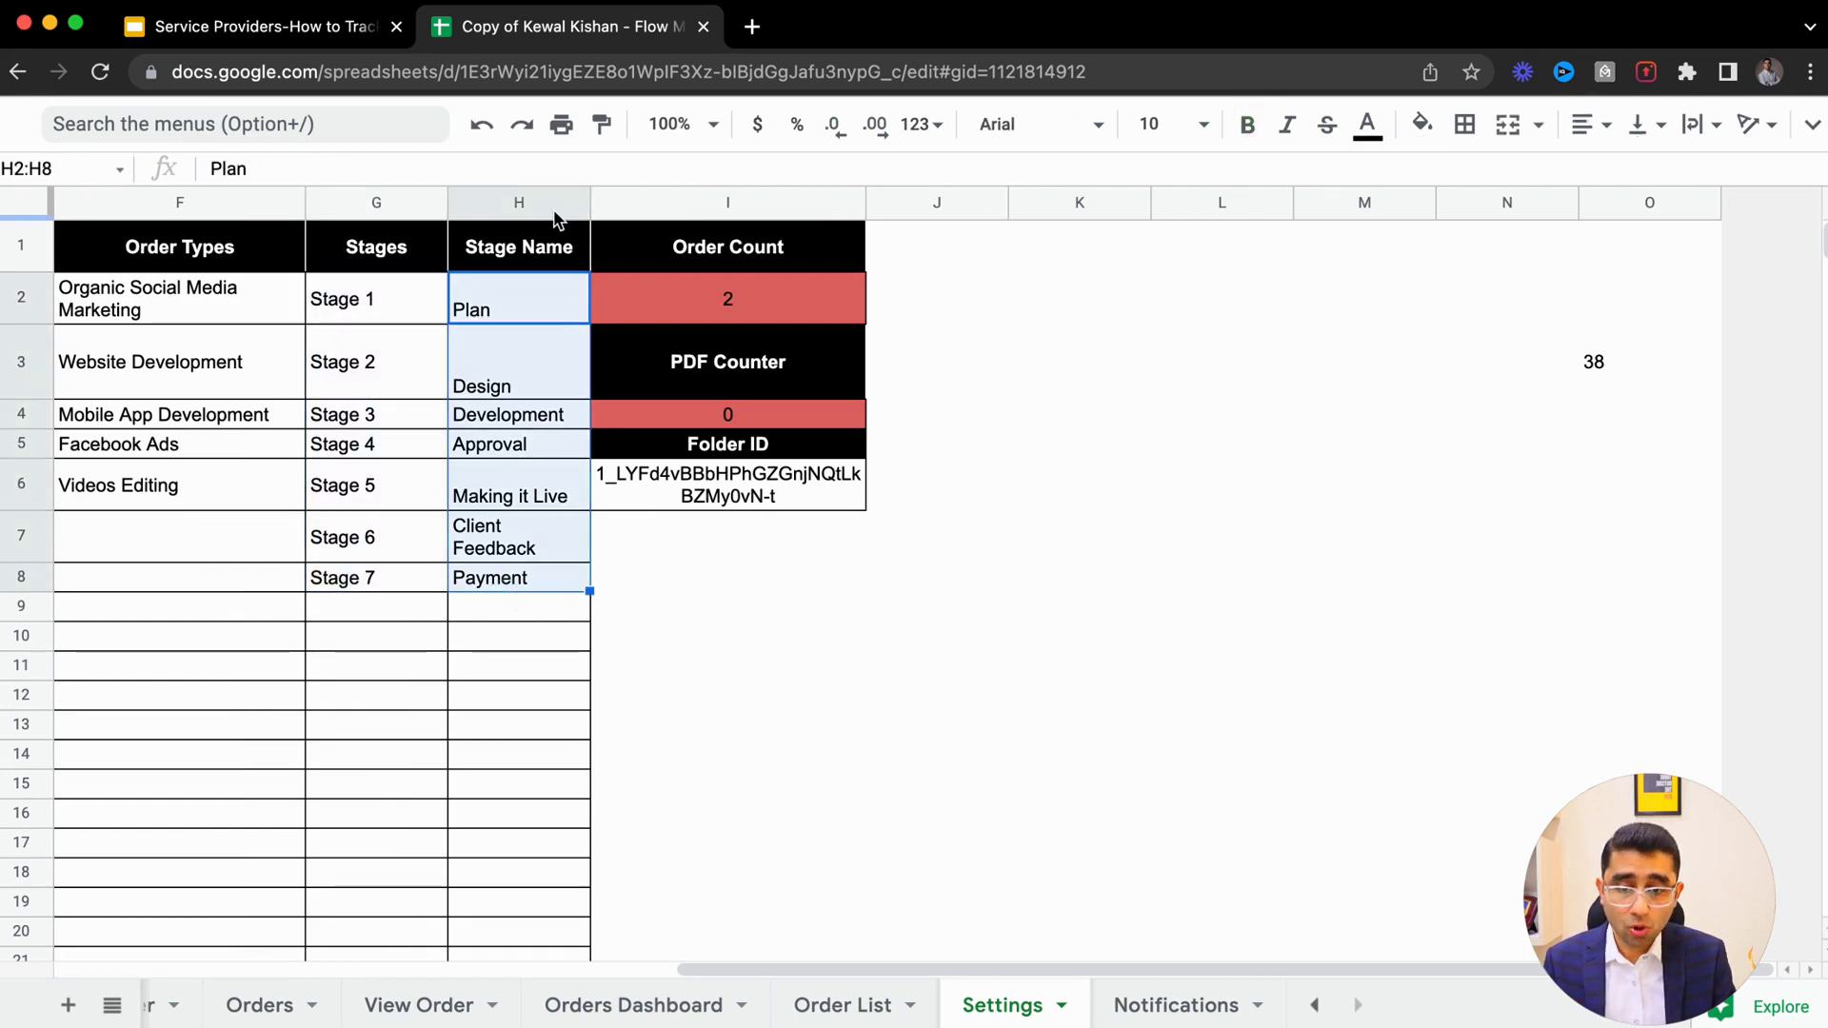
Step: Zoom the Settings sheet to 110% and select the Stage 2 cell
click(673, 130)
text(110)
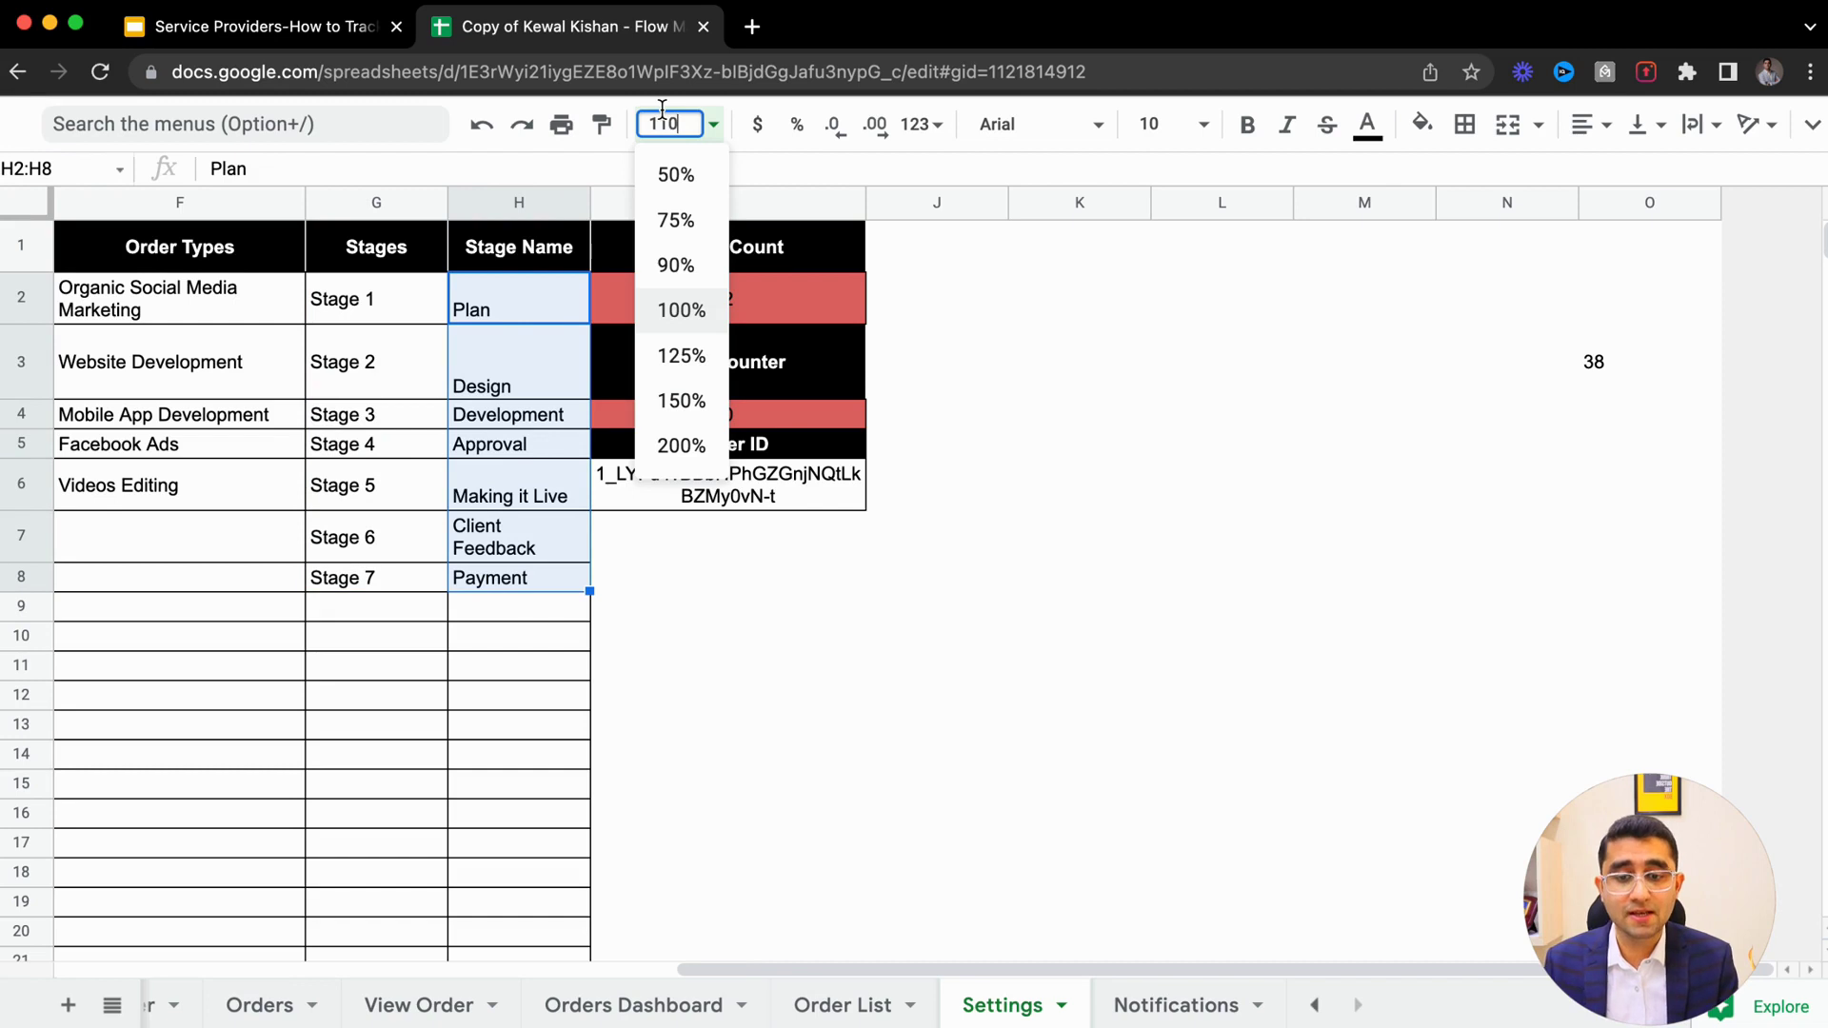
key(Return)
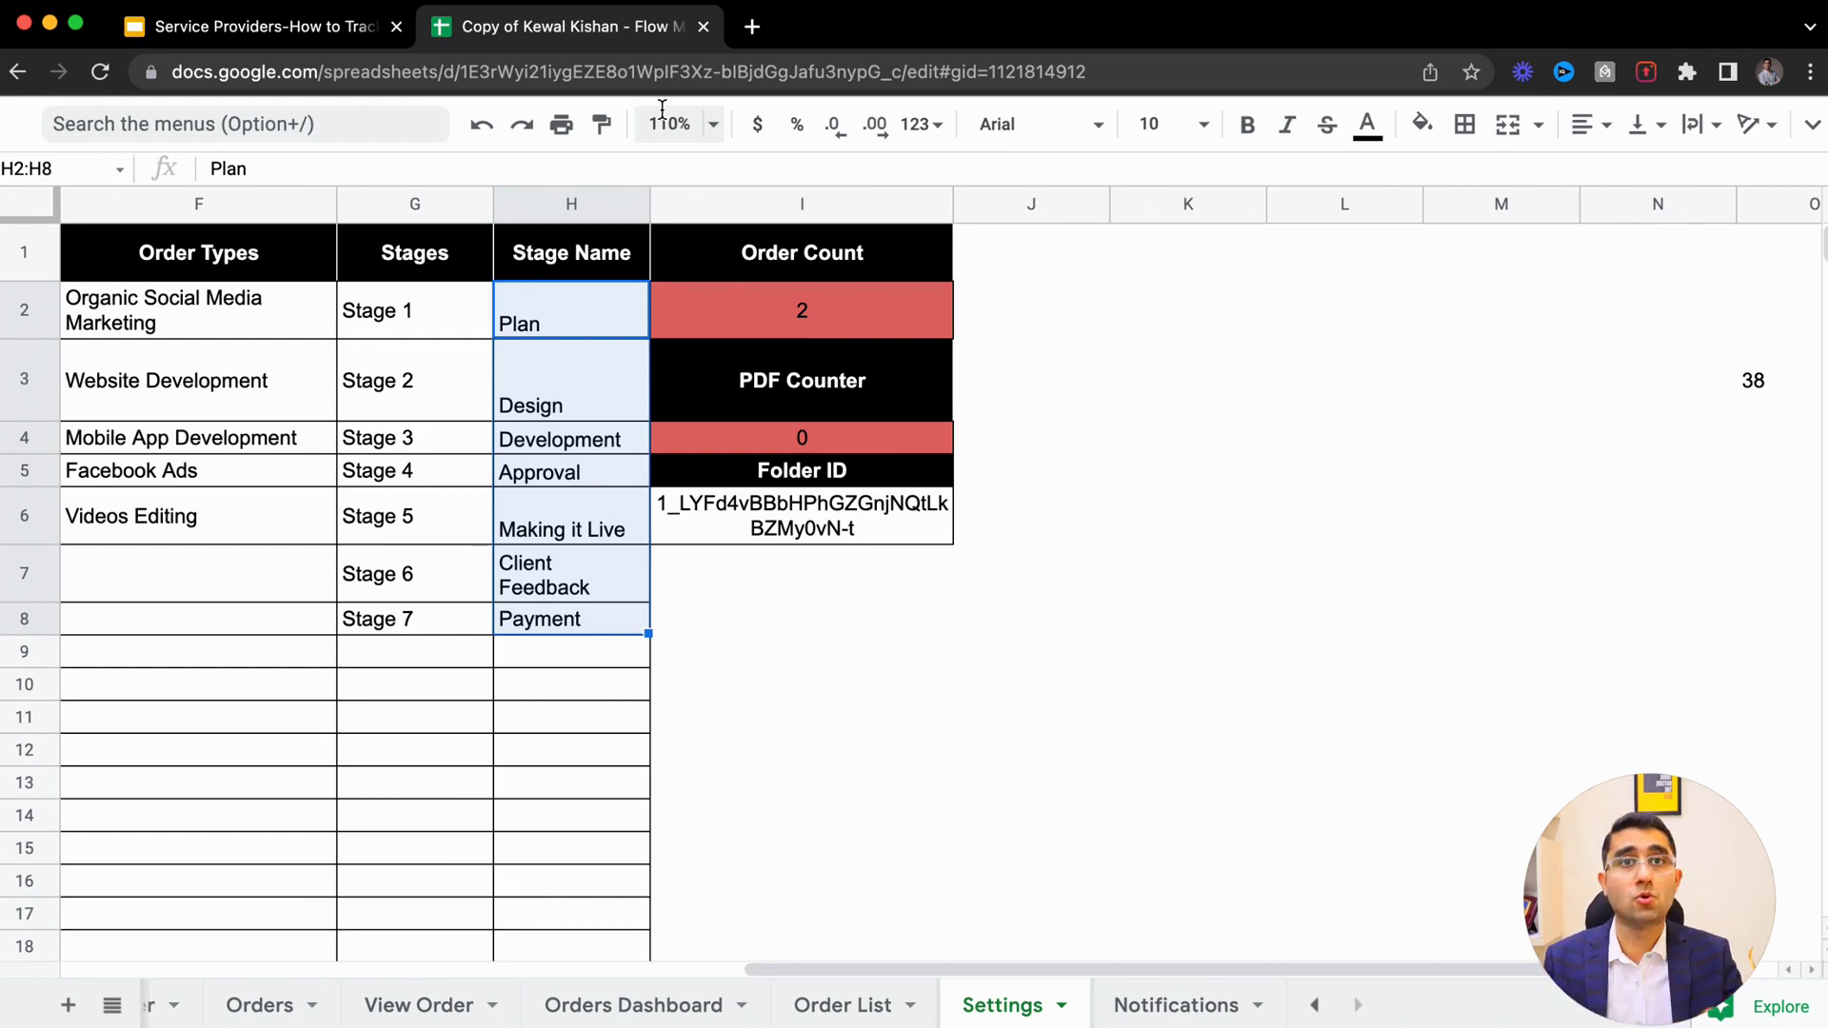
click(451, 416)
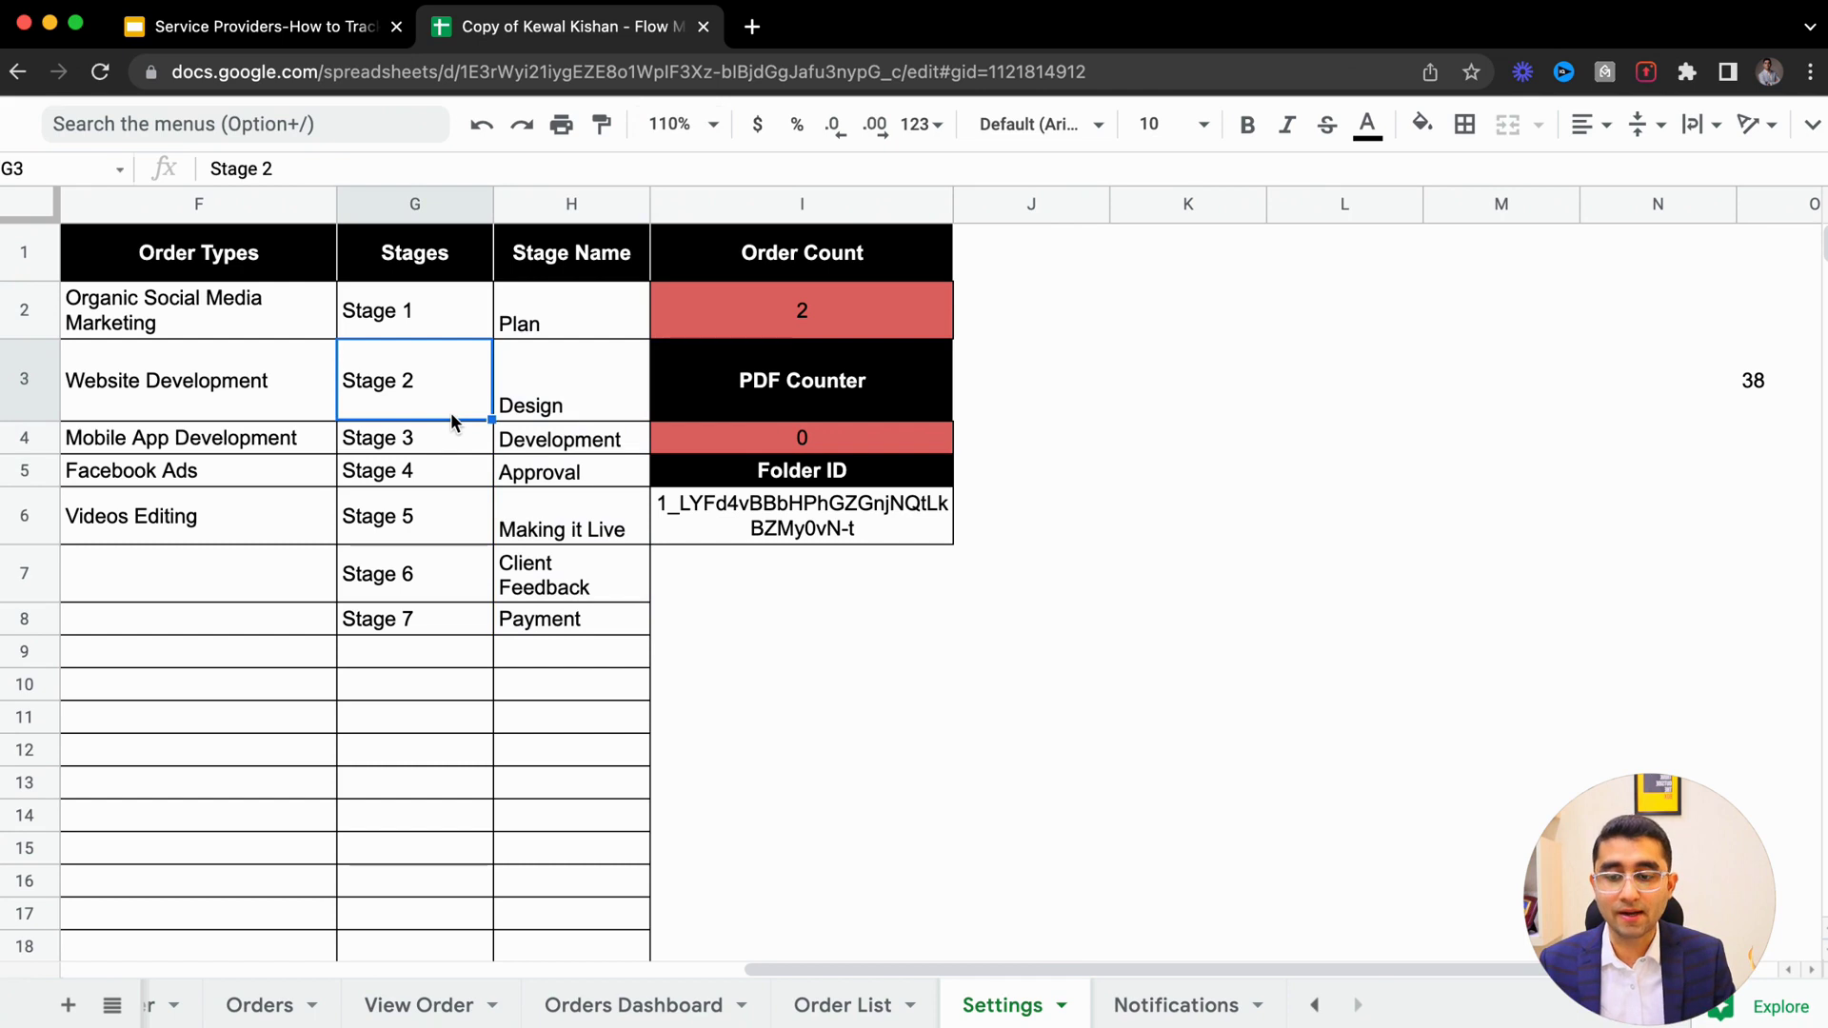
key(Left)
key(Left)
key(Left)
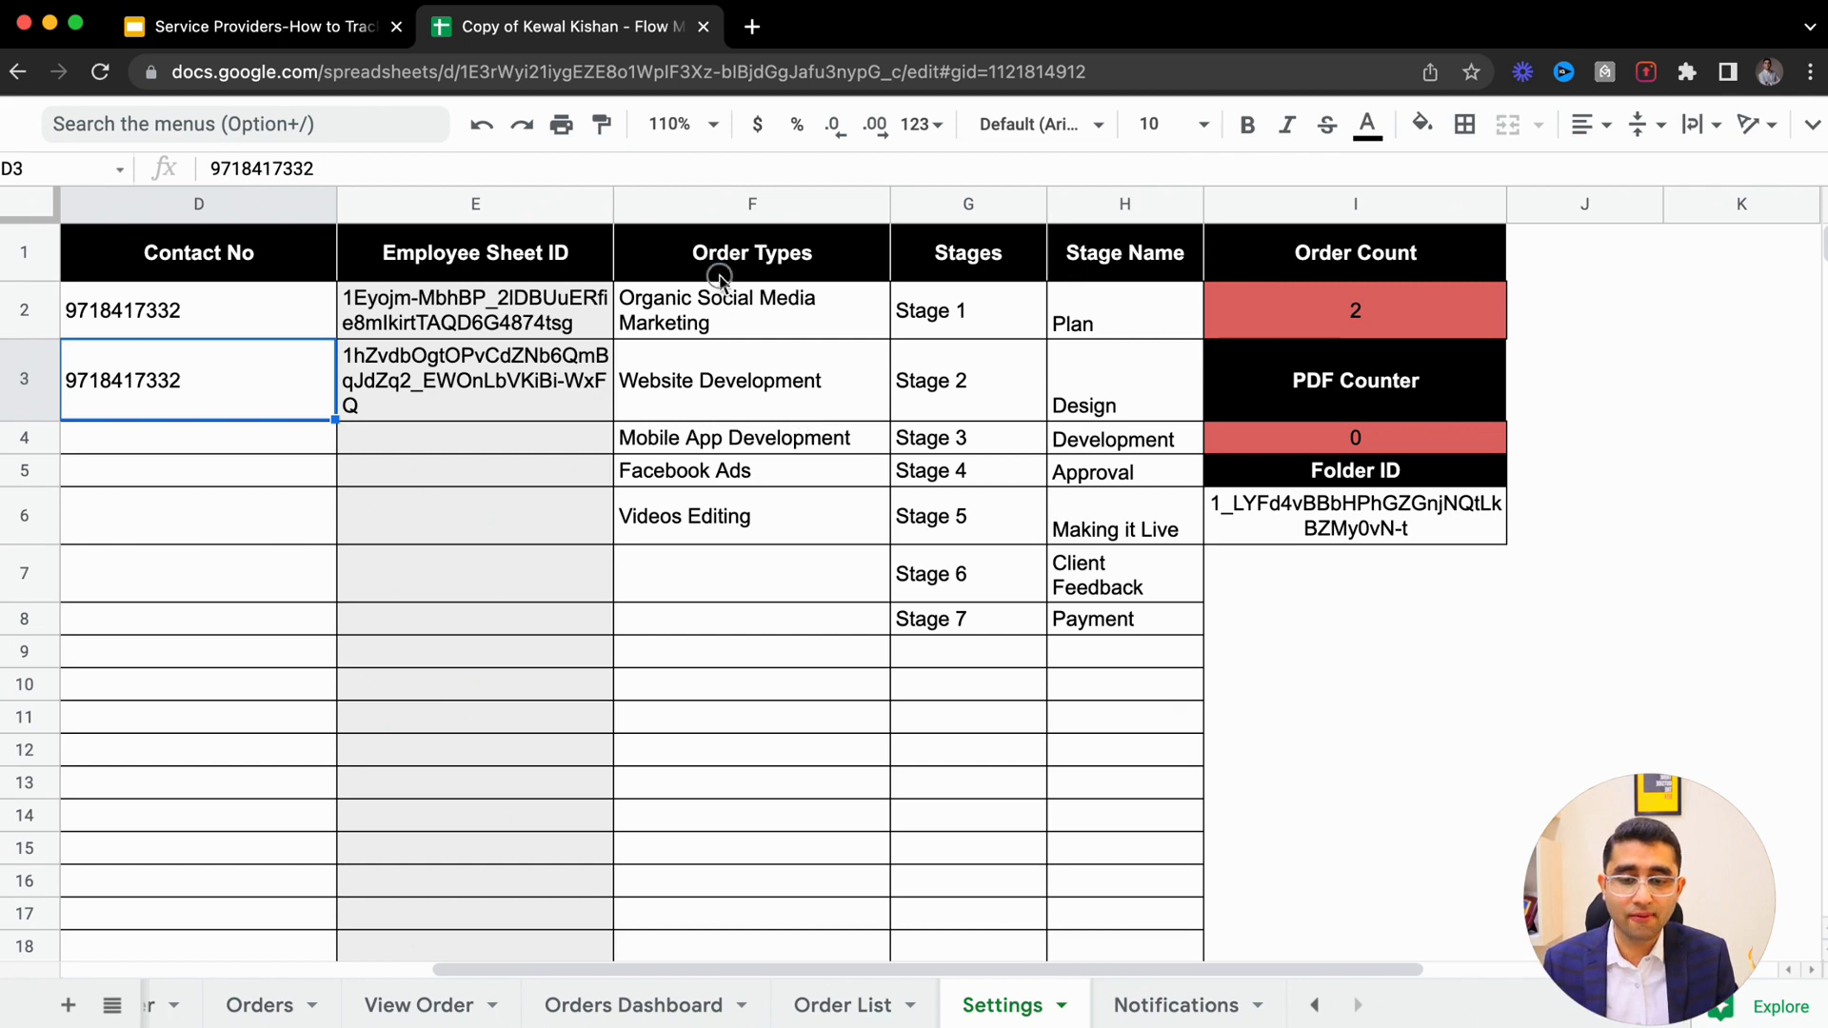
drag(714, 249, 721, 514)
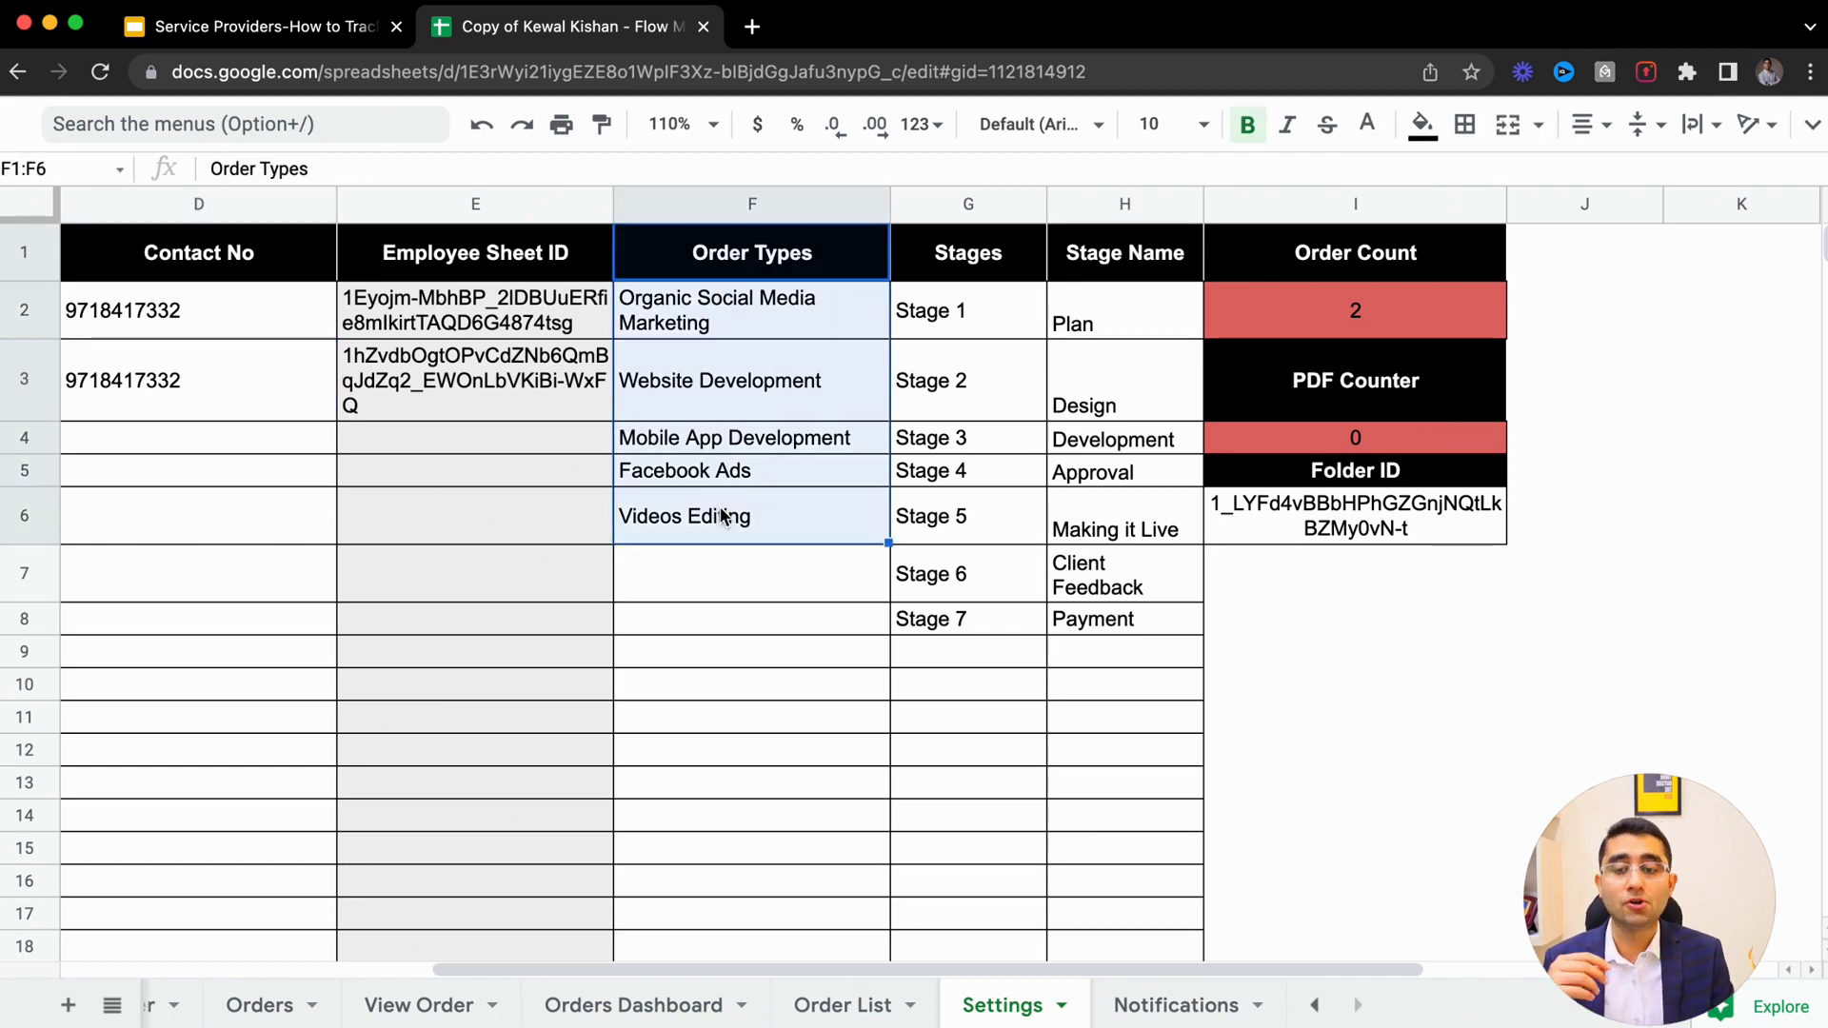
key(Left)
key(Left)
key(Left)
key(Left)
key(Left)
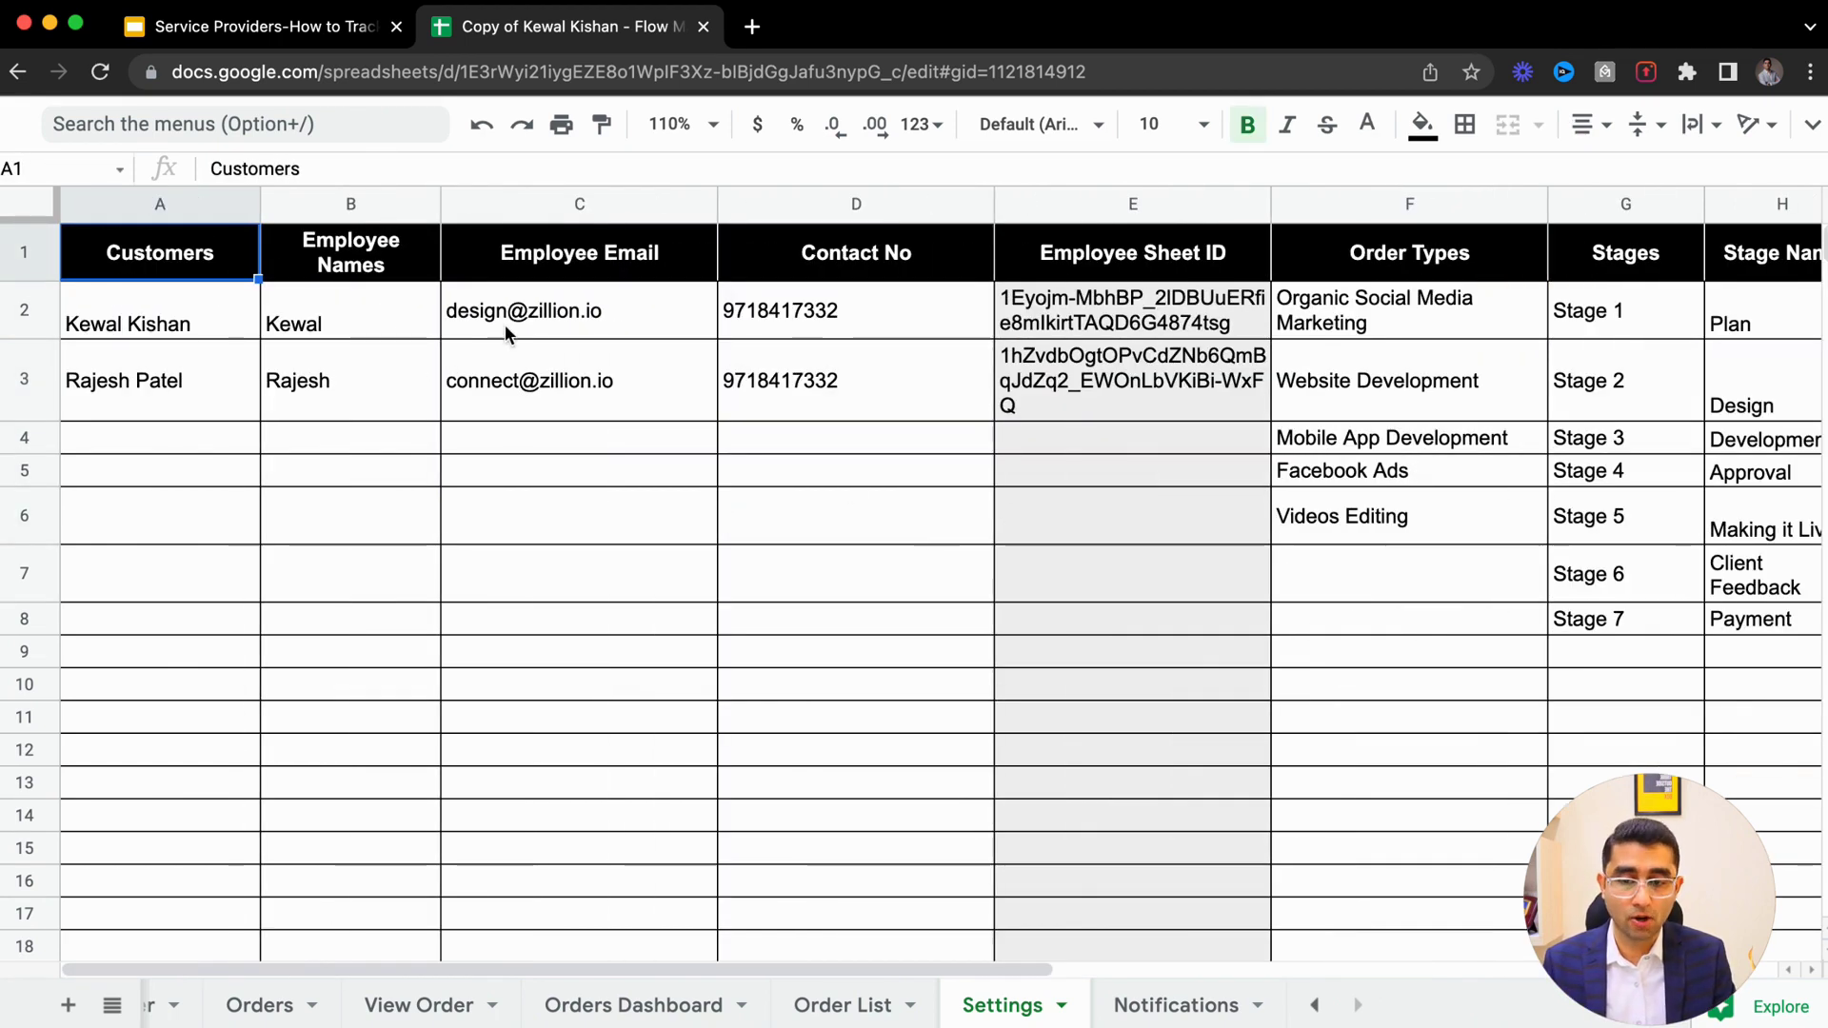
drag(410, 314, 357, 438)
drag(514, 314, 567, 626)
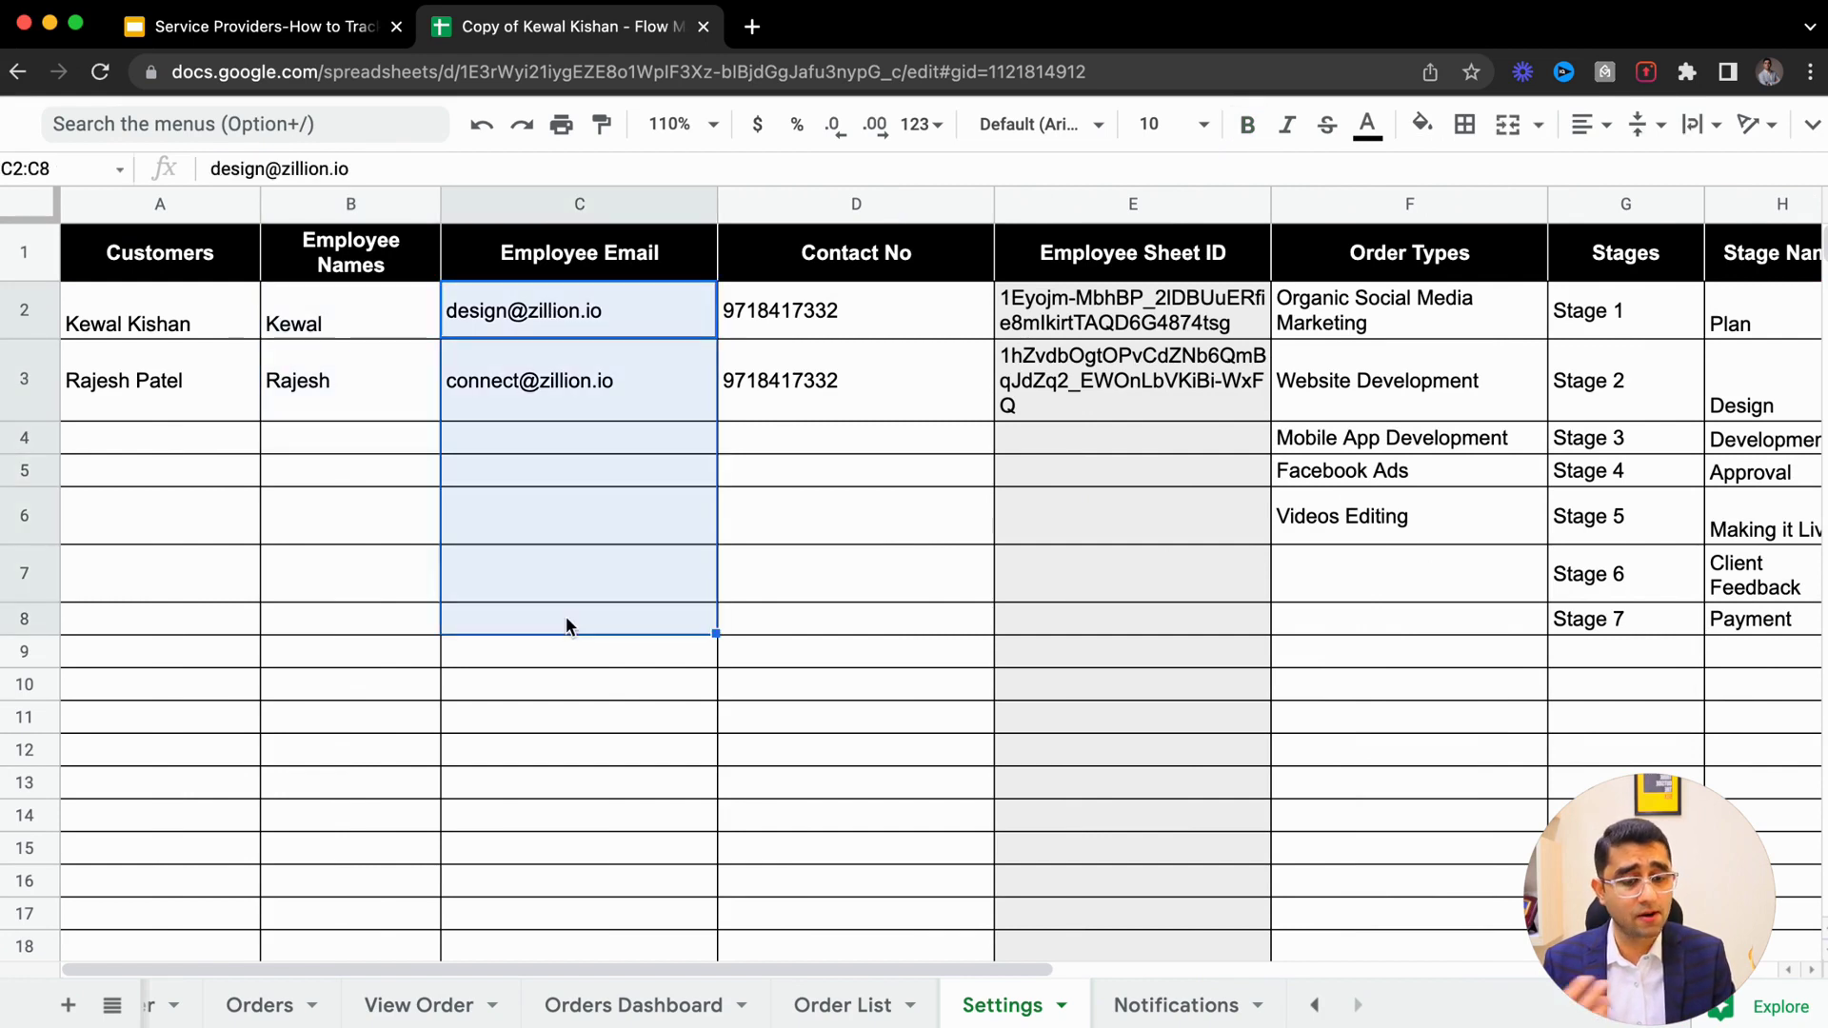
drag(107, 333, 114, 689)
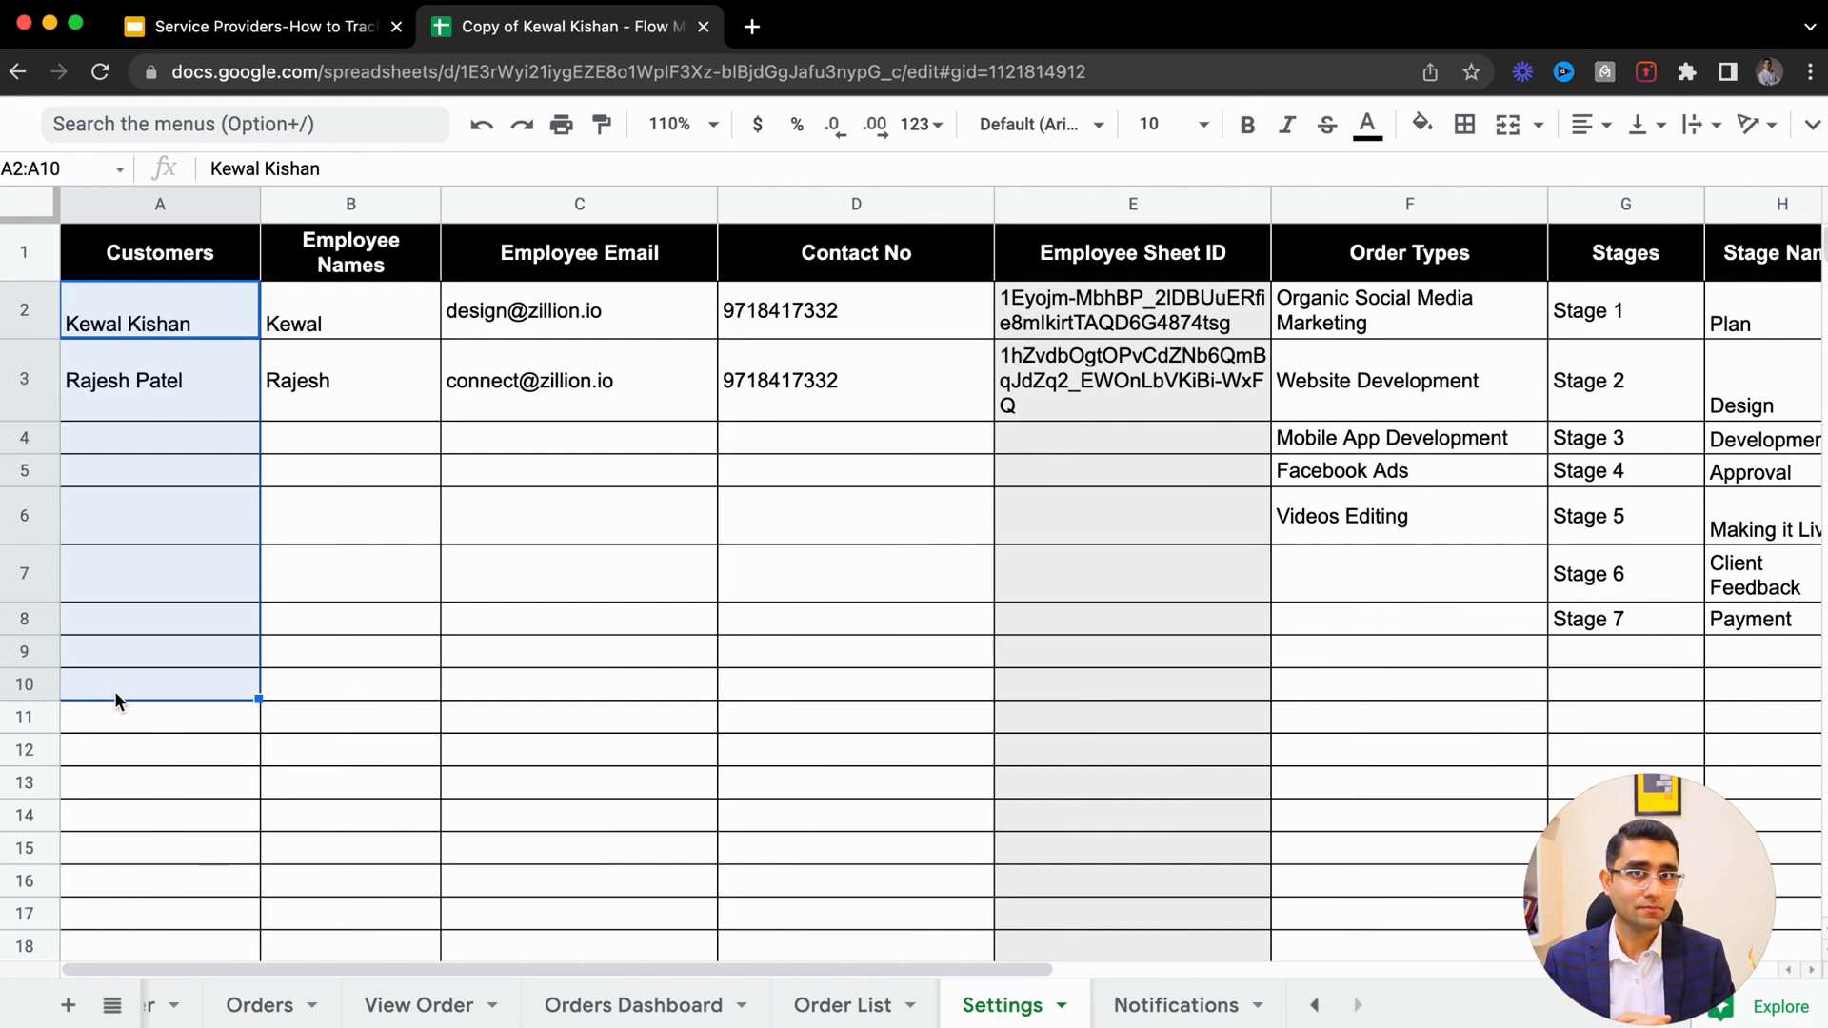
scroll(285, 1005, left, 3)
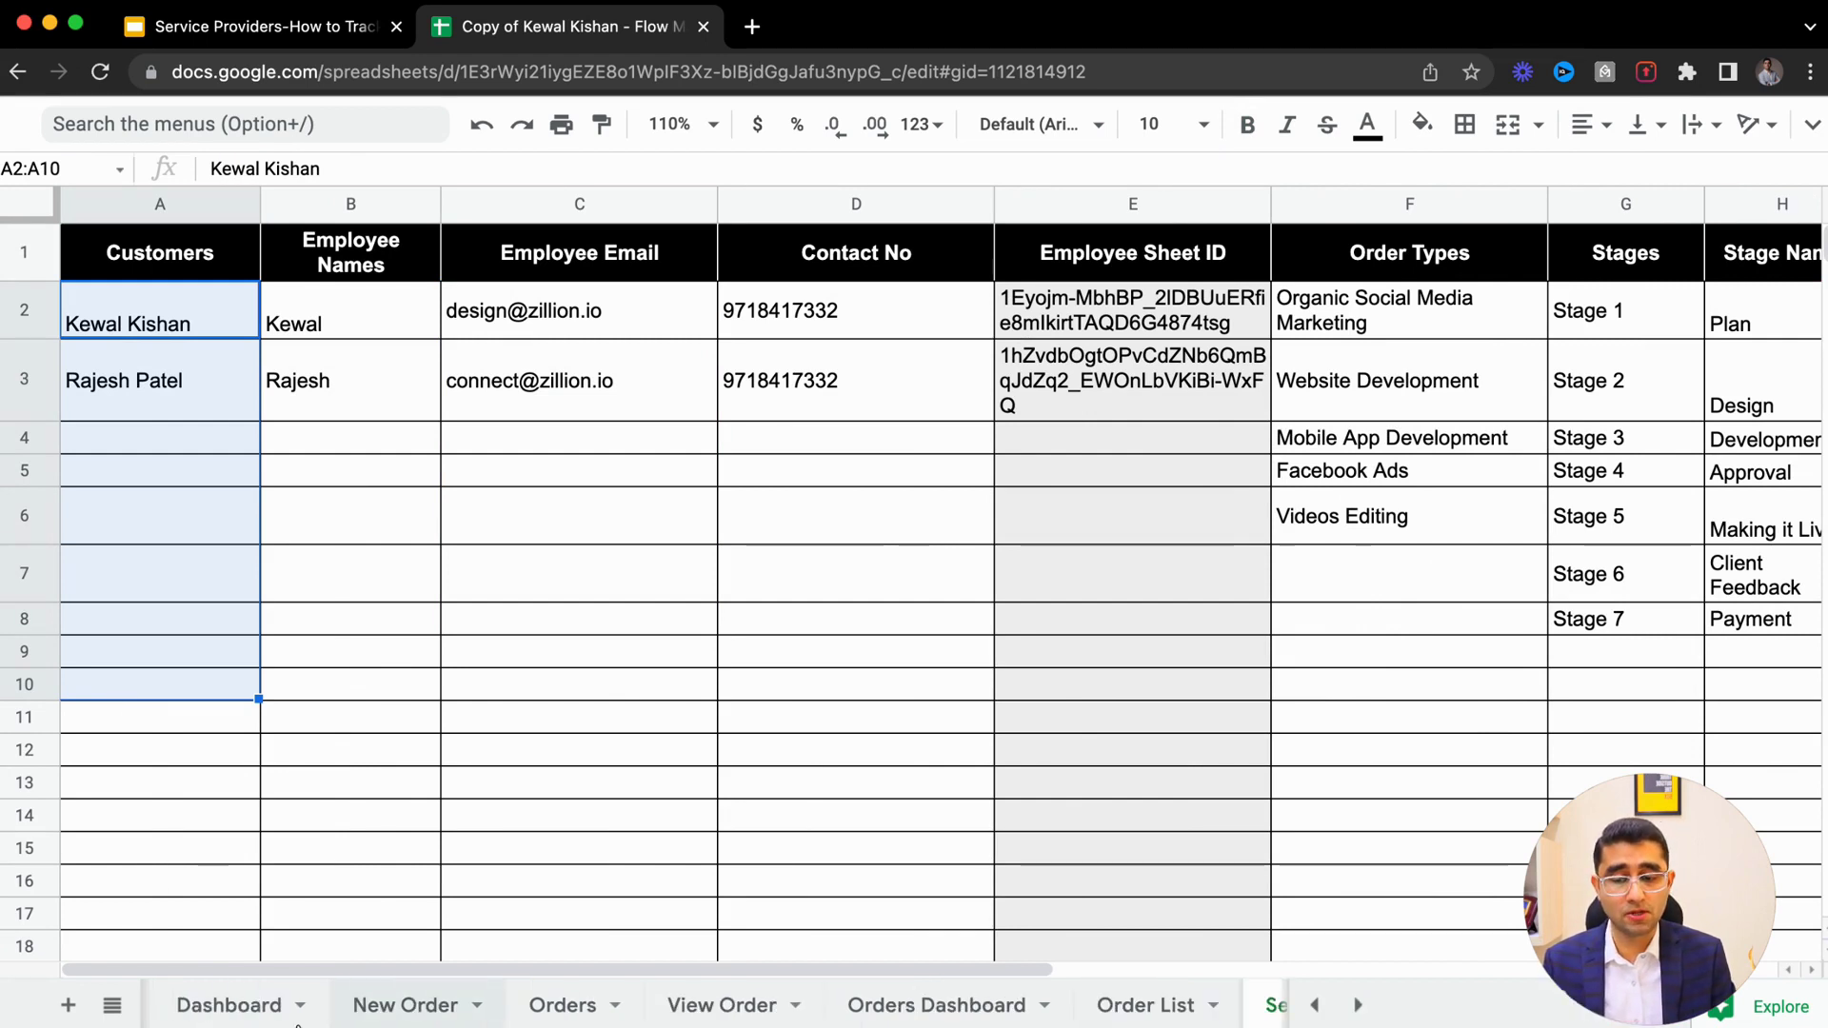
Step: On the New Order sheet, check the customer and order type dropdown choices
click(414, 1008)
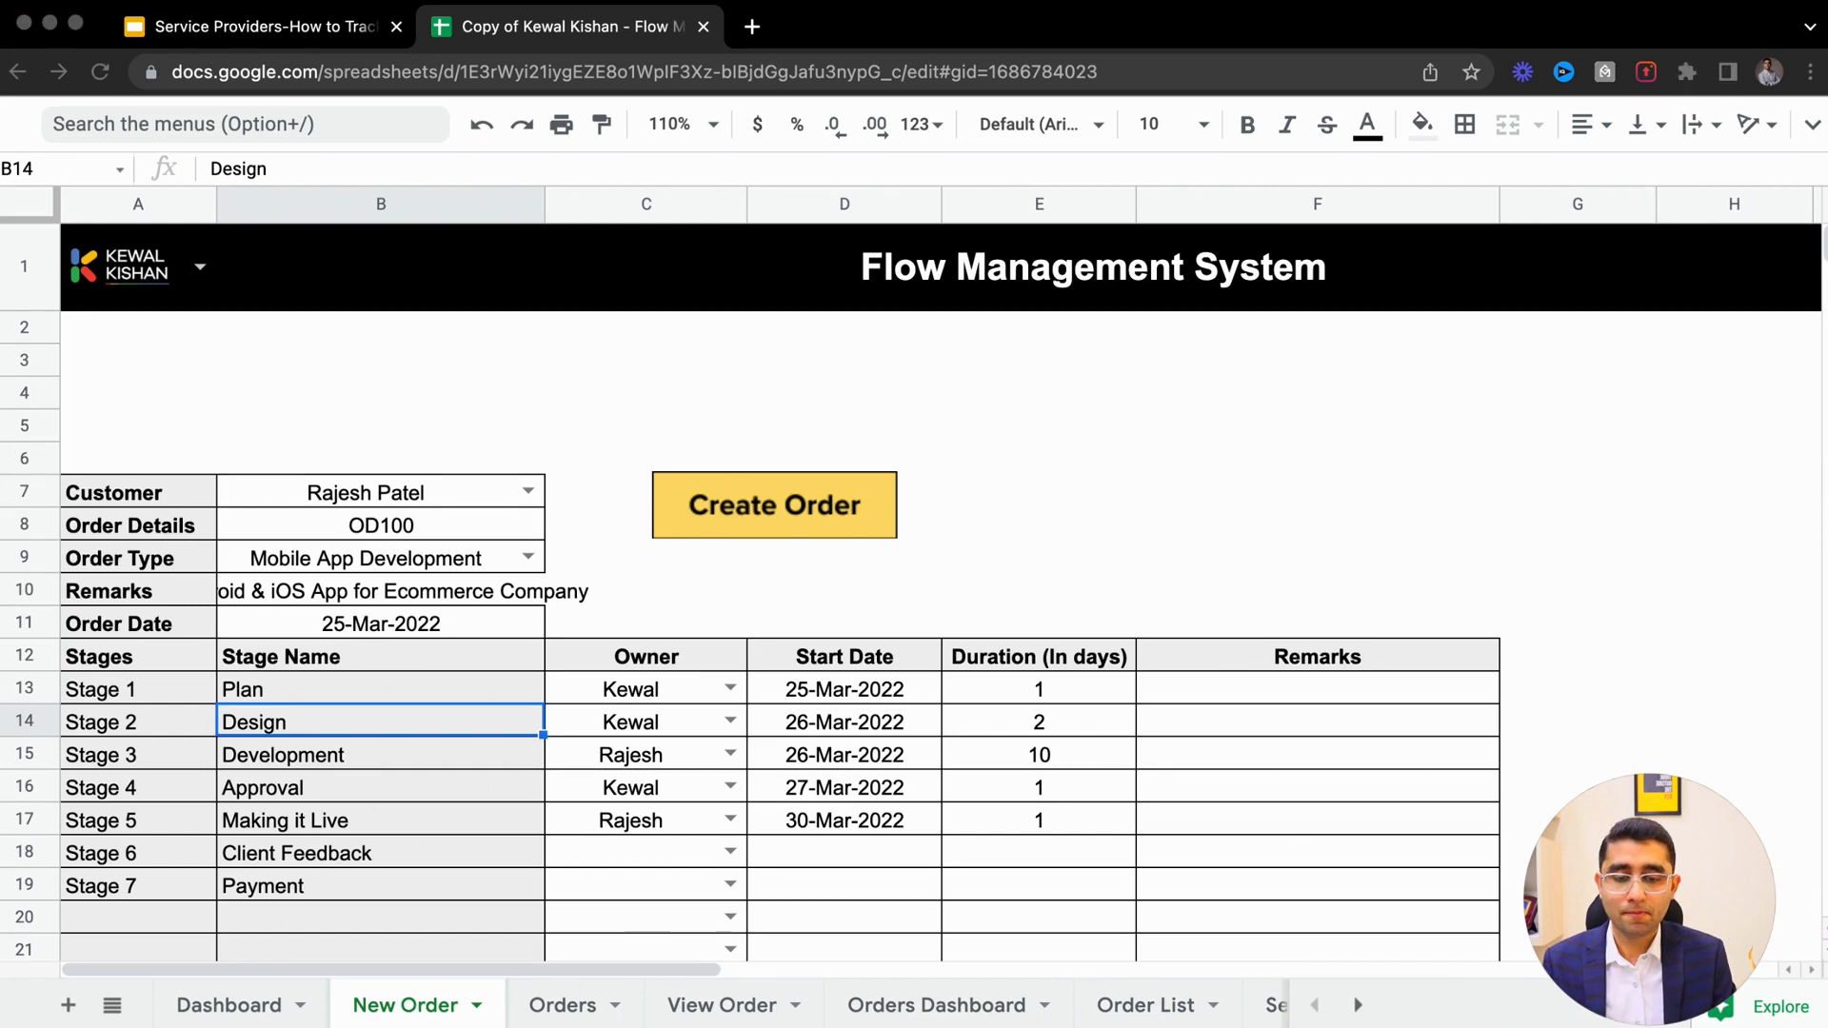
click(381, 886)
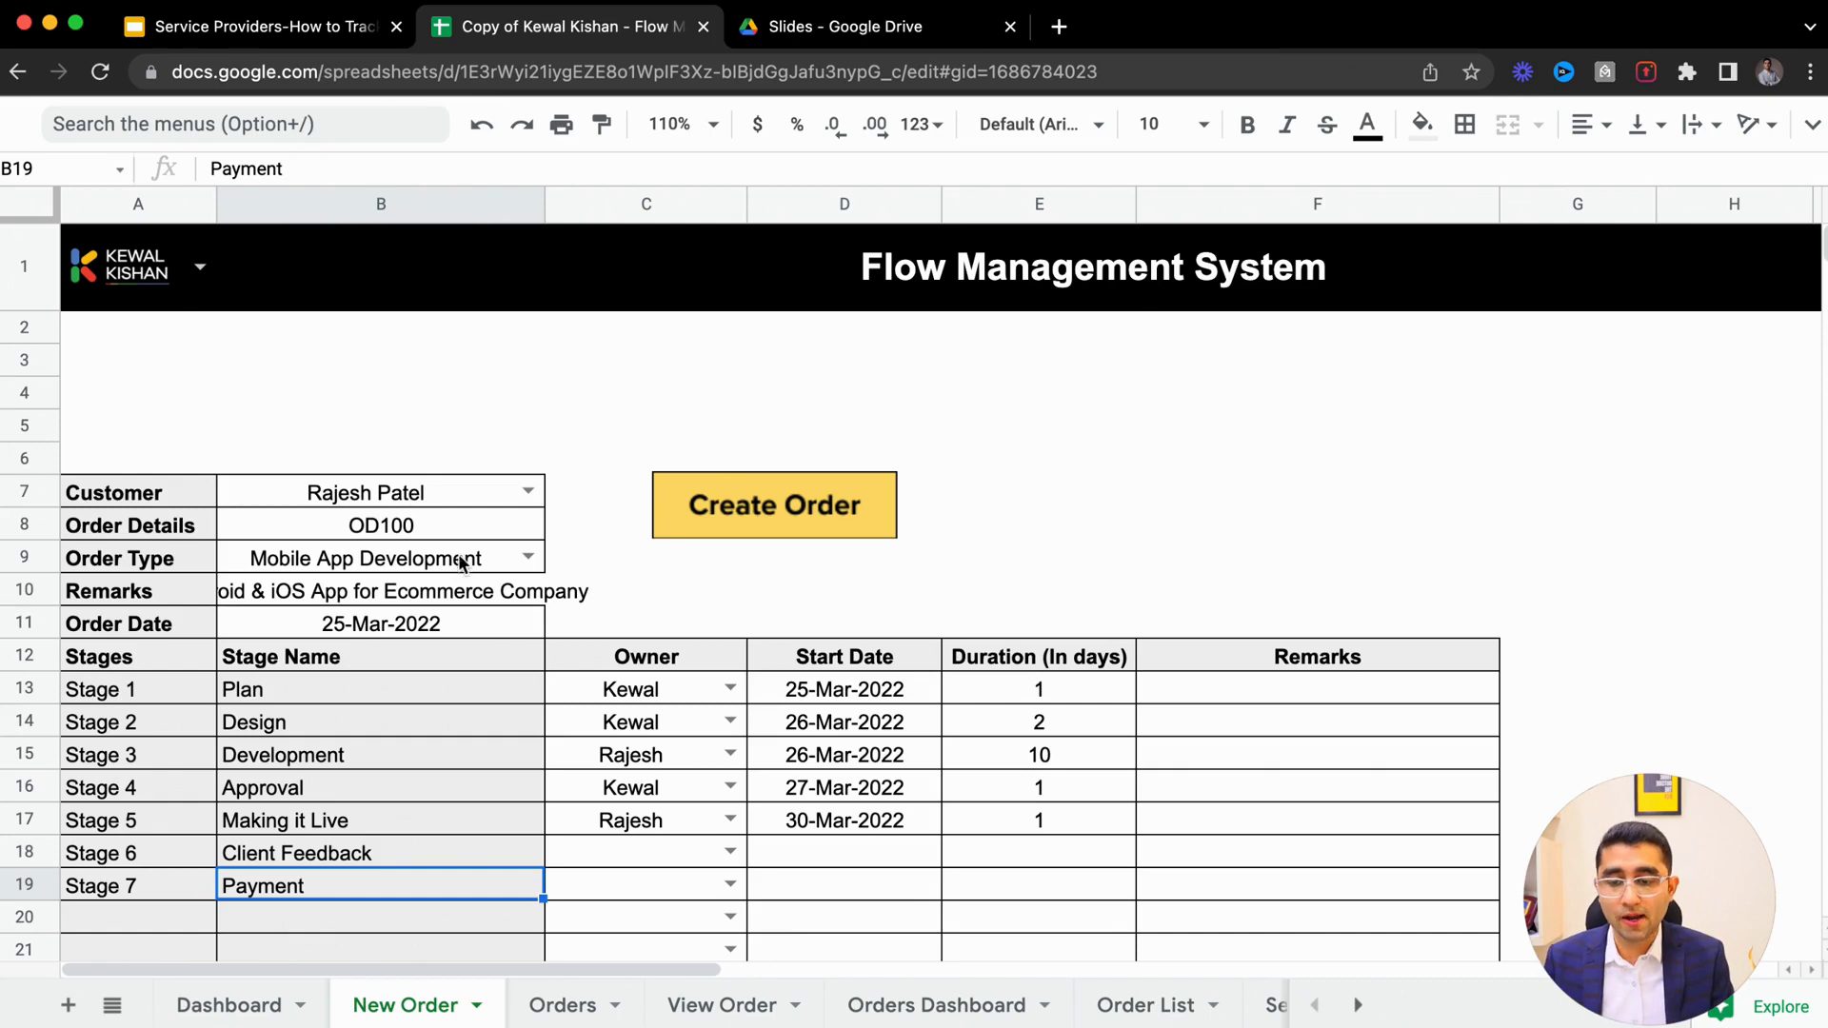
click(521, 501)
click(405, 430)
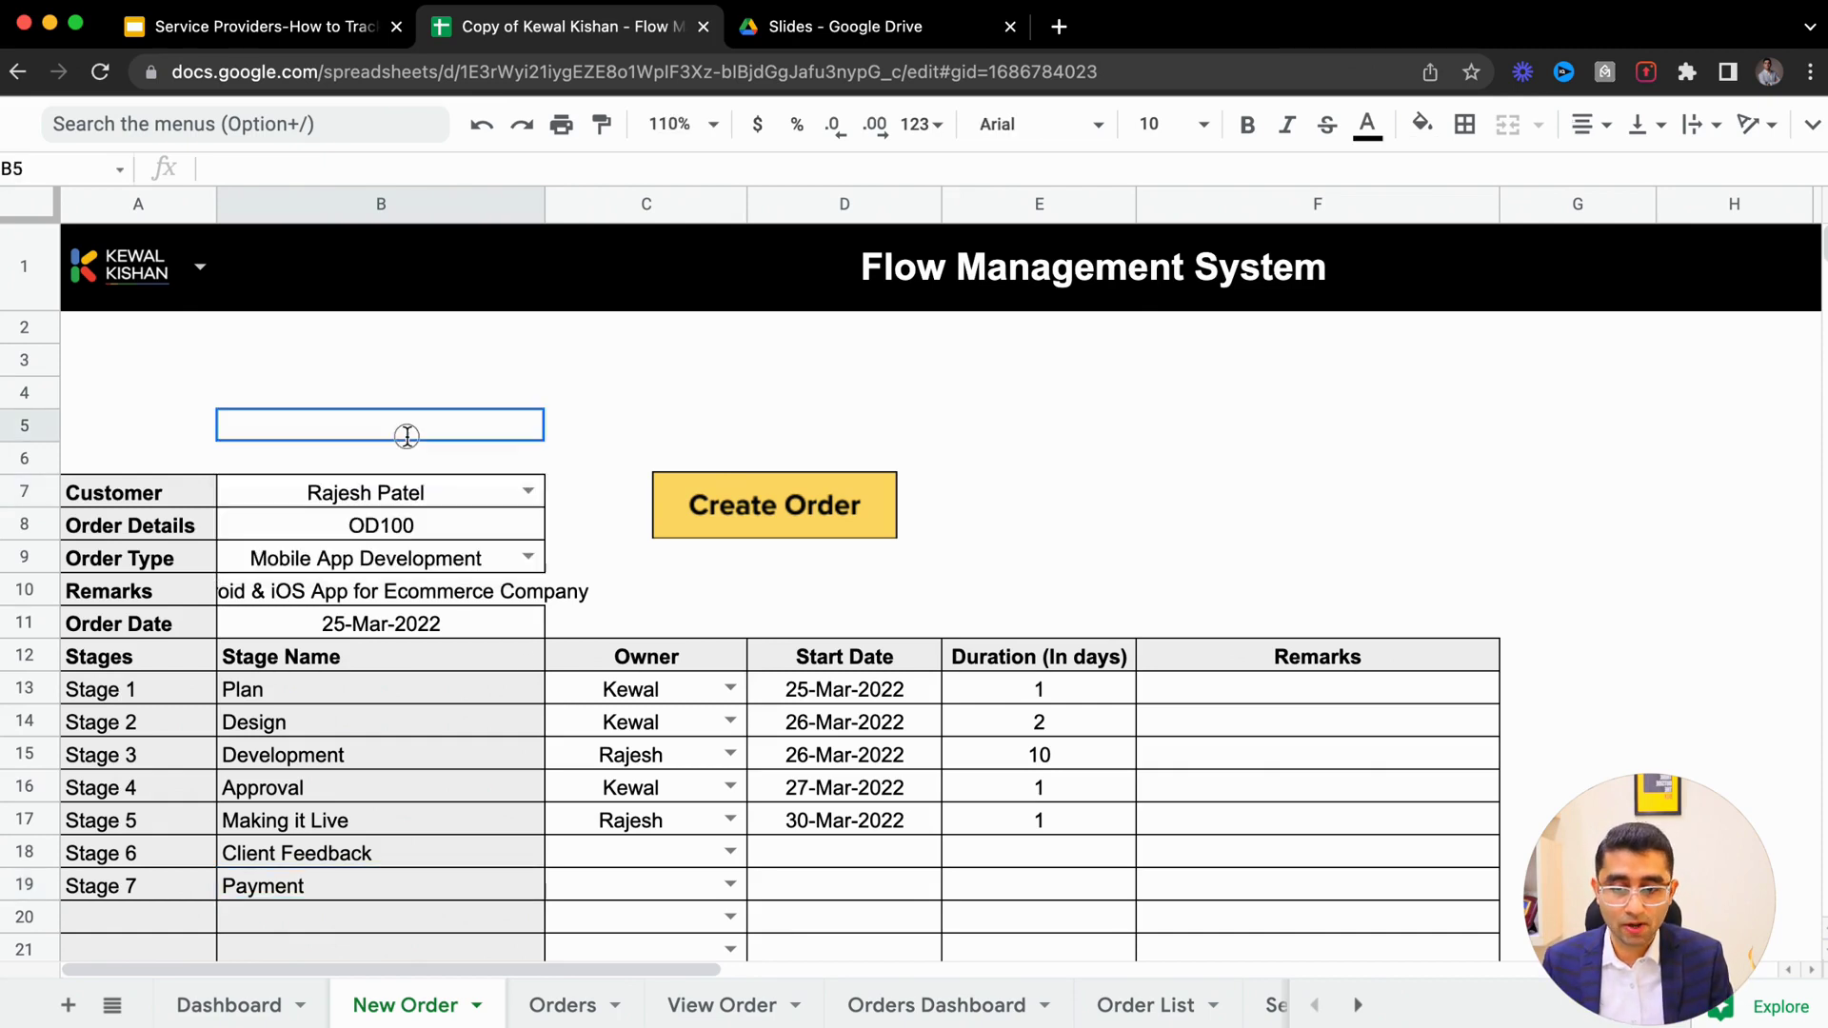
click(402, 526)
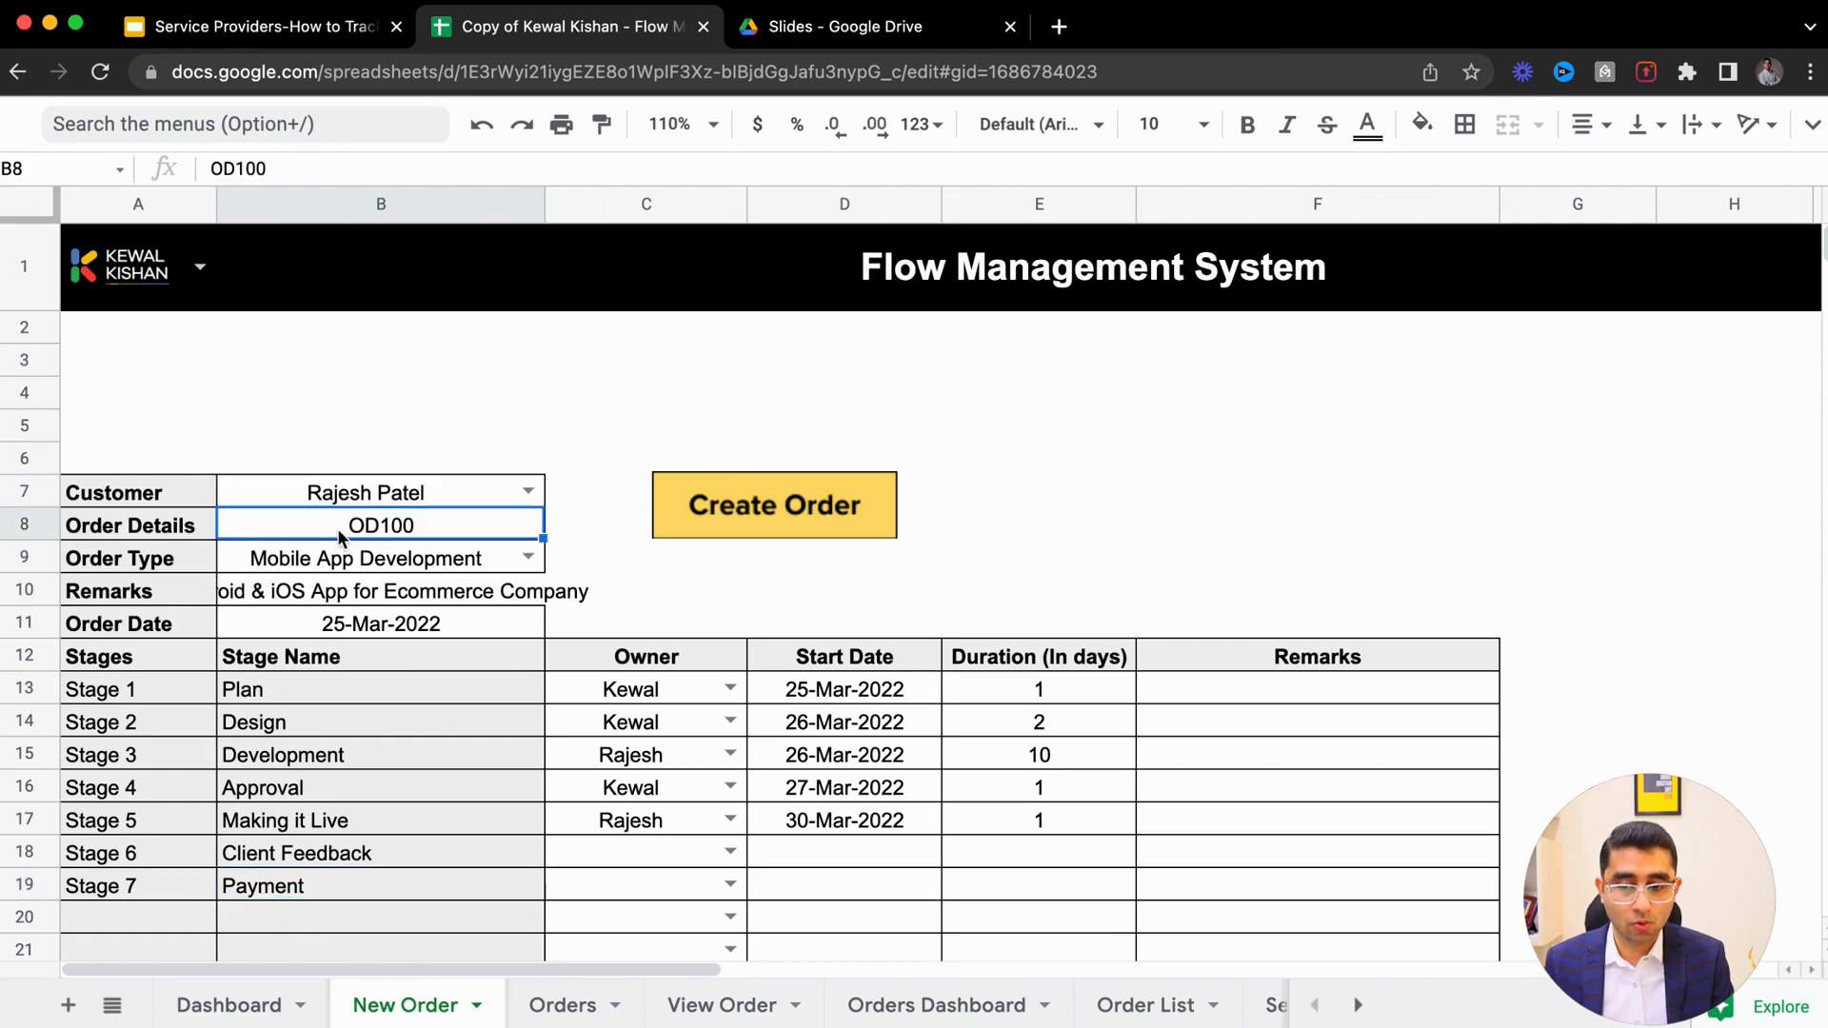
click(348, 561)
click(528, 559)
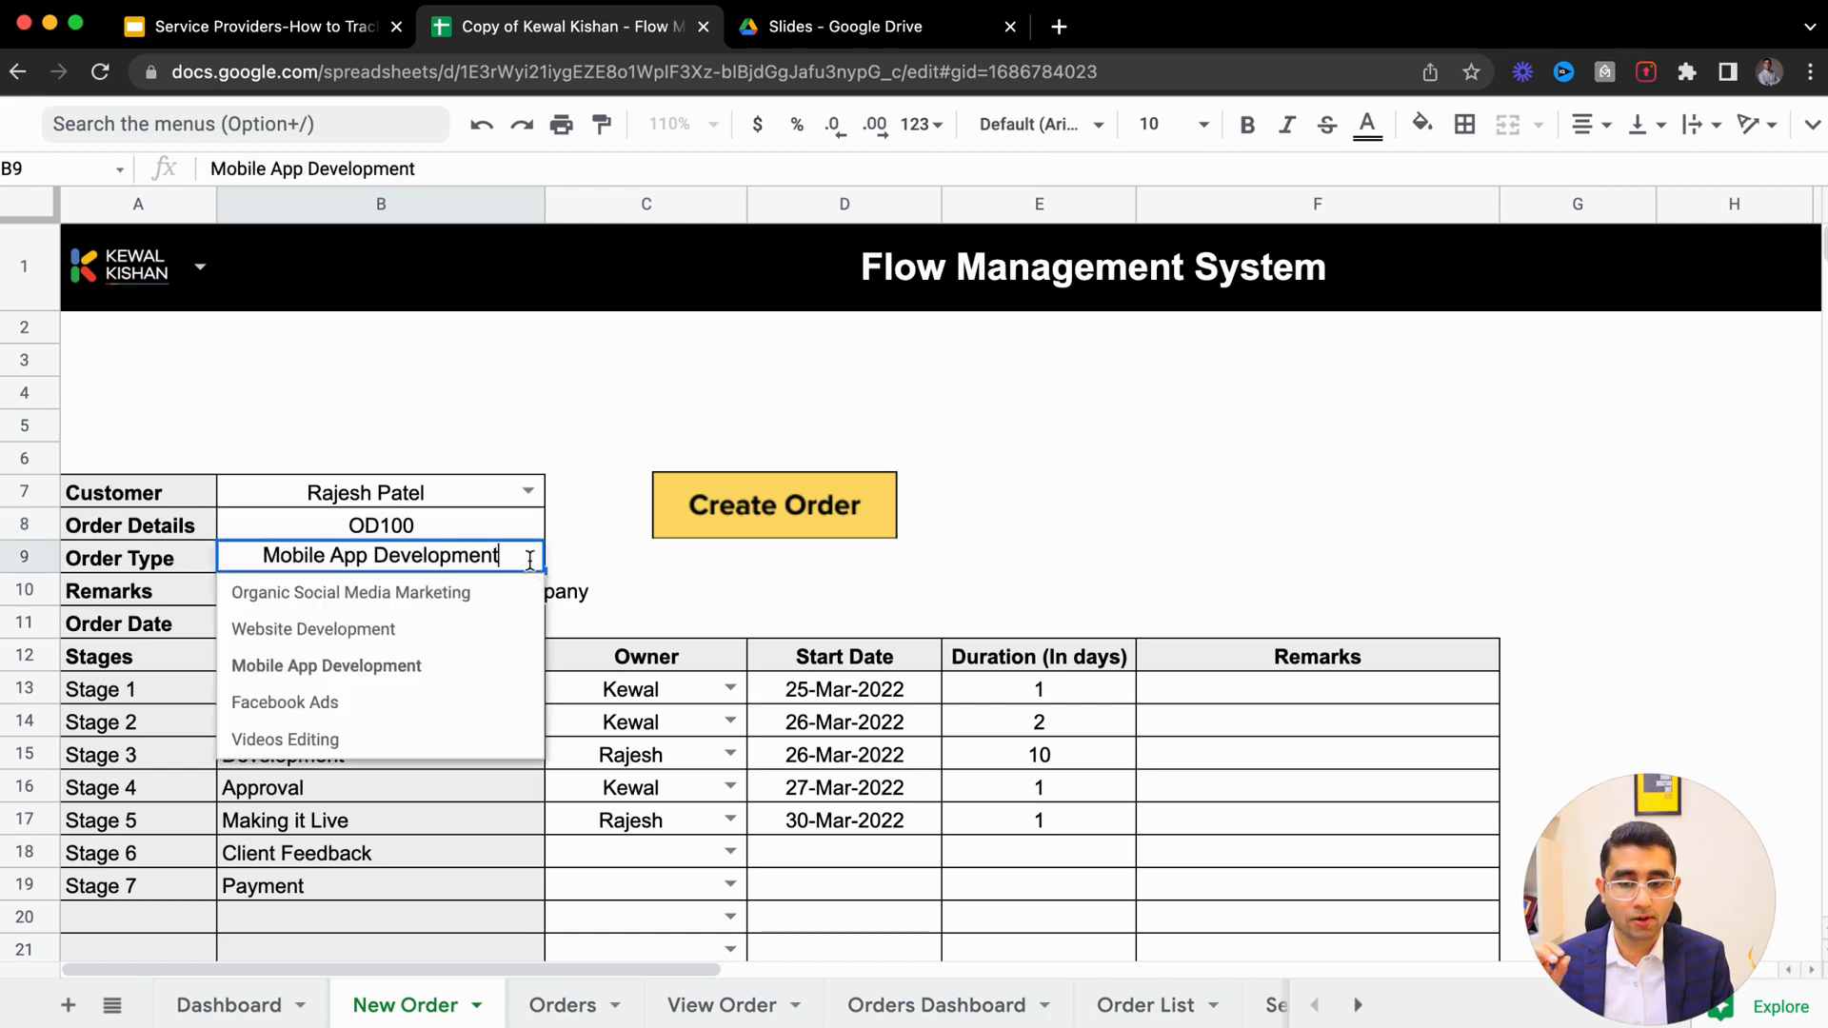
click(575, 562)
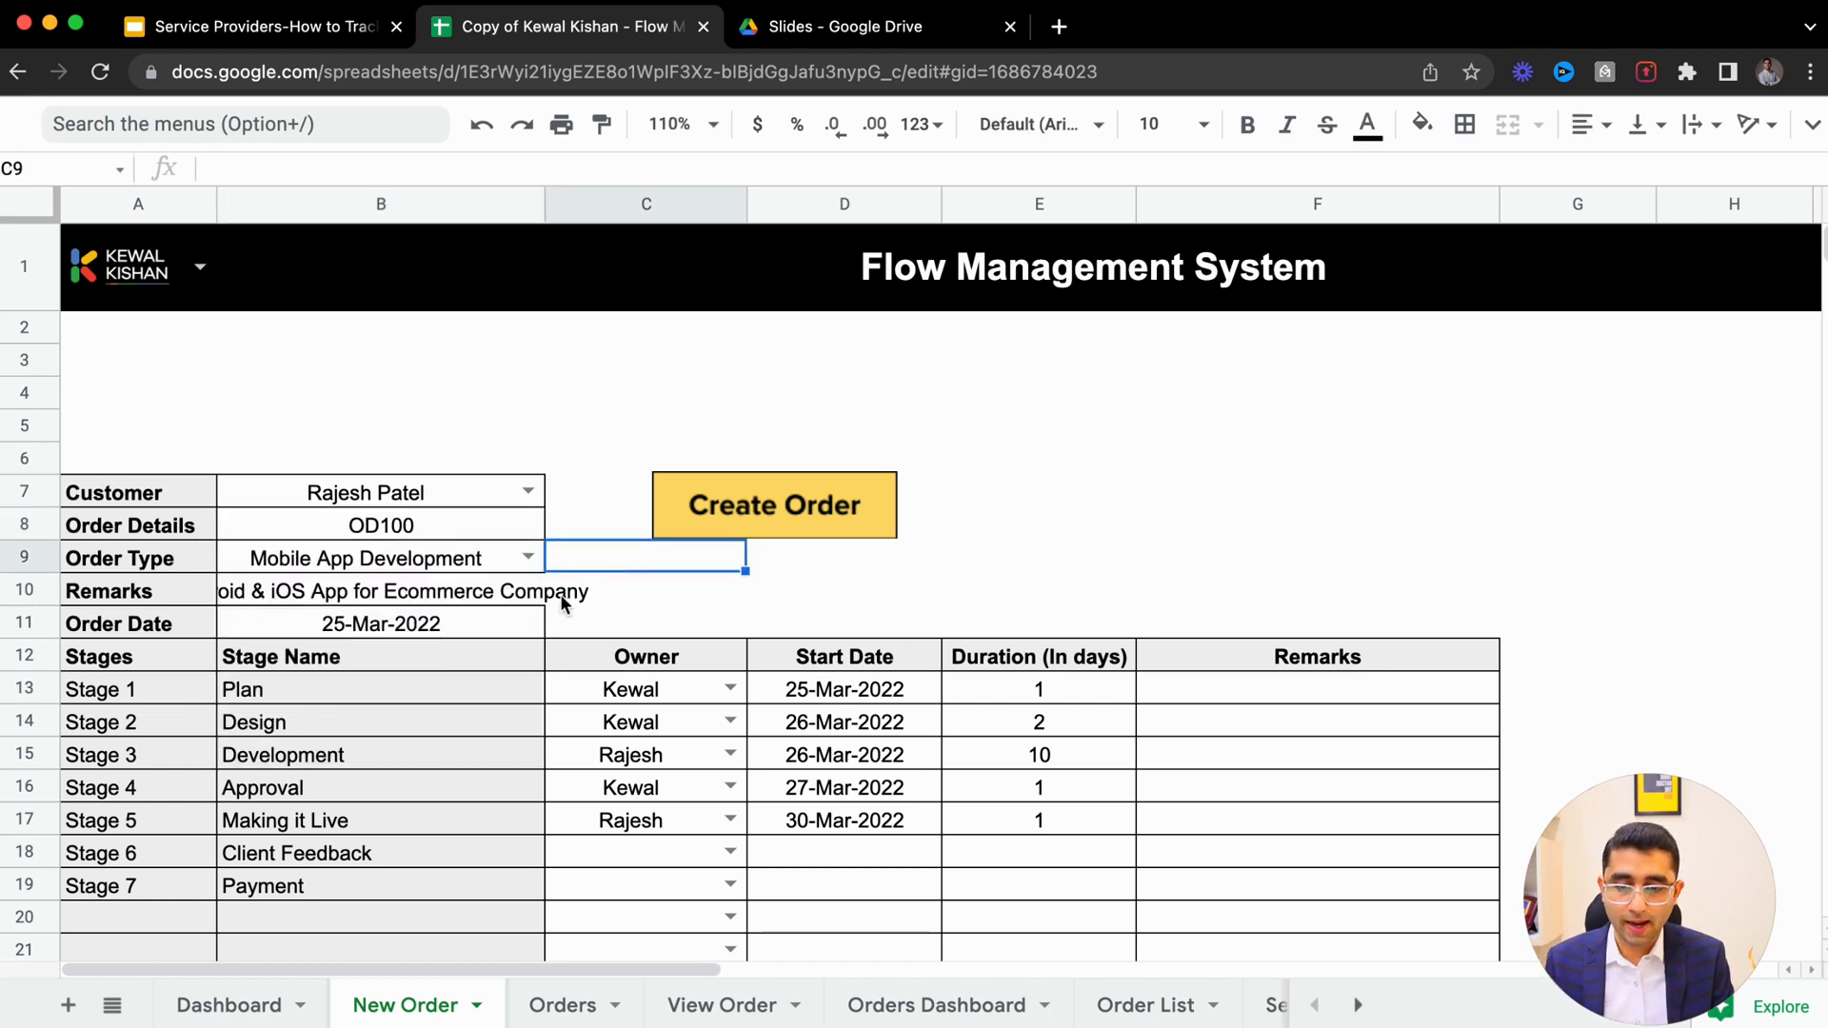
Step: Review the stage names, the Stage 1–3 owners and the Stage 1 start date
click(348, 698)
key(shift+Down)
key(shift+Down)
key(shift+Down)
key(shift+Down)
key(shift+Down)
click(670, 685)
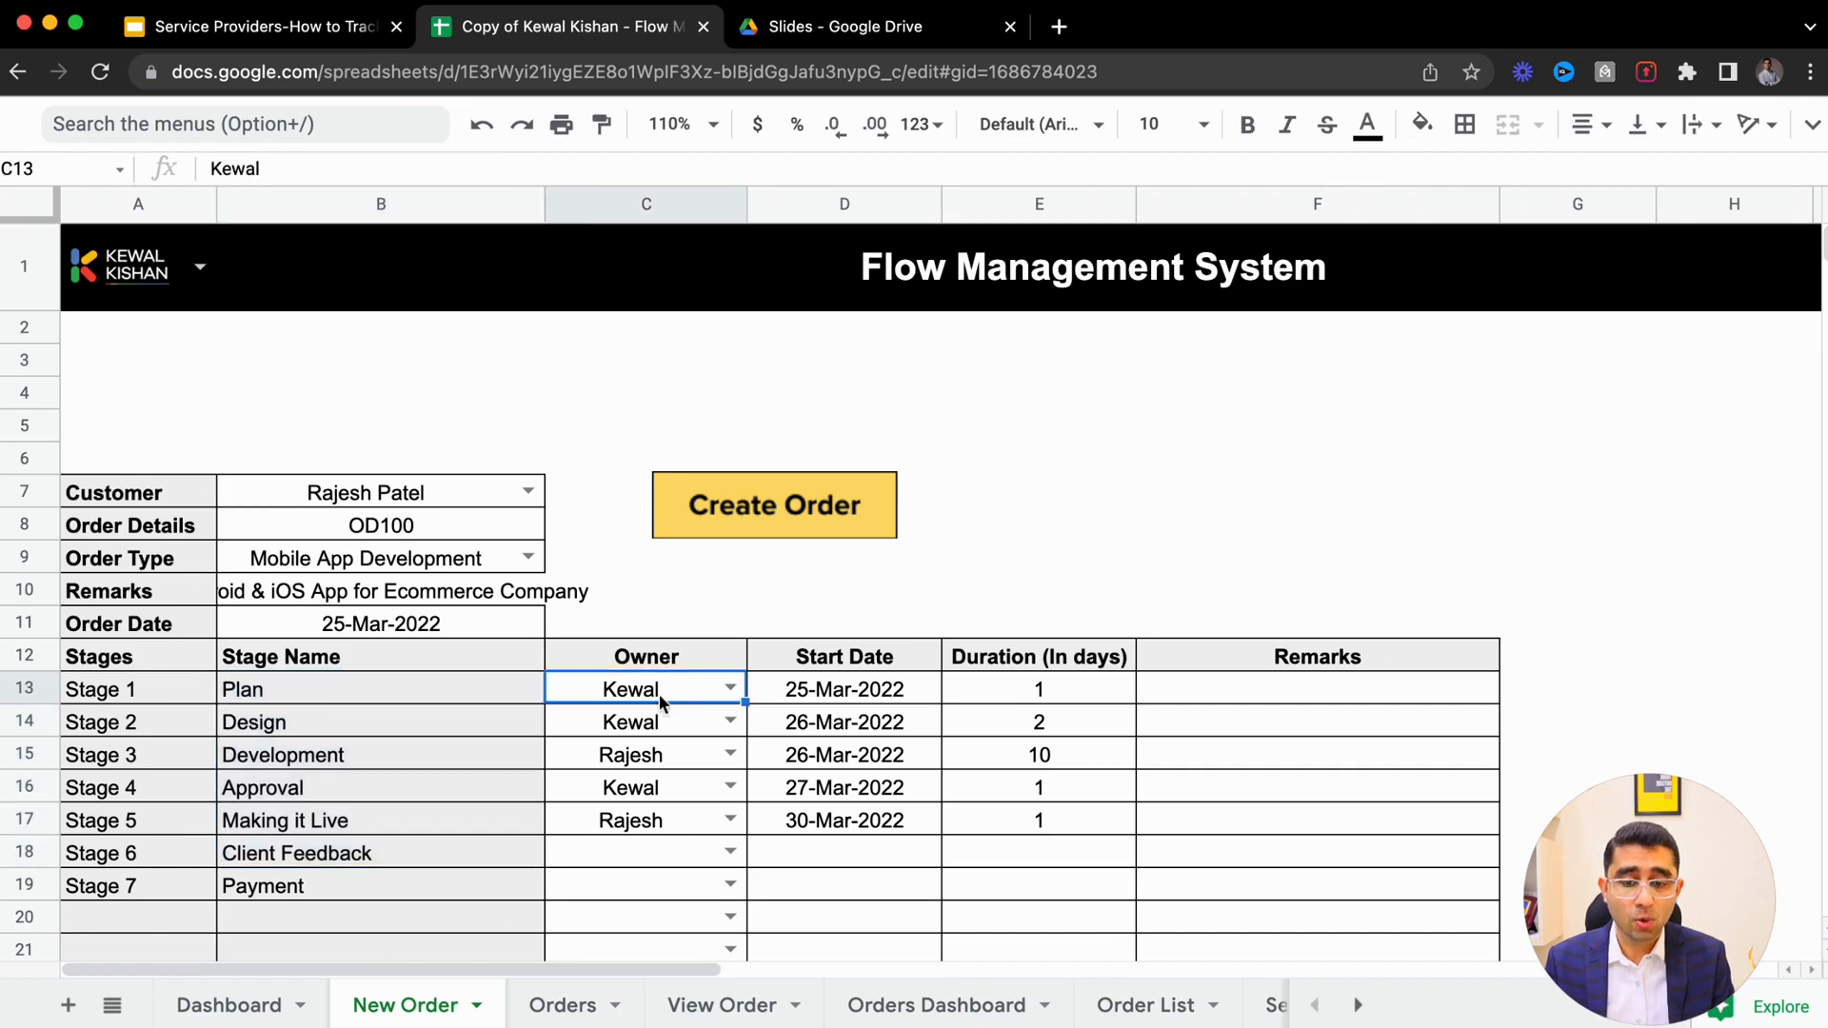
click(656, 727)
click(636, 764)
click(472, 753)
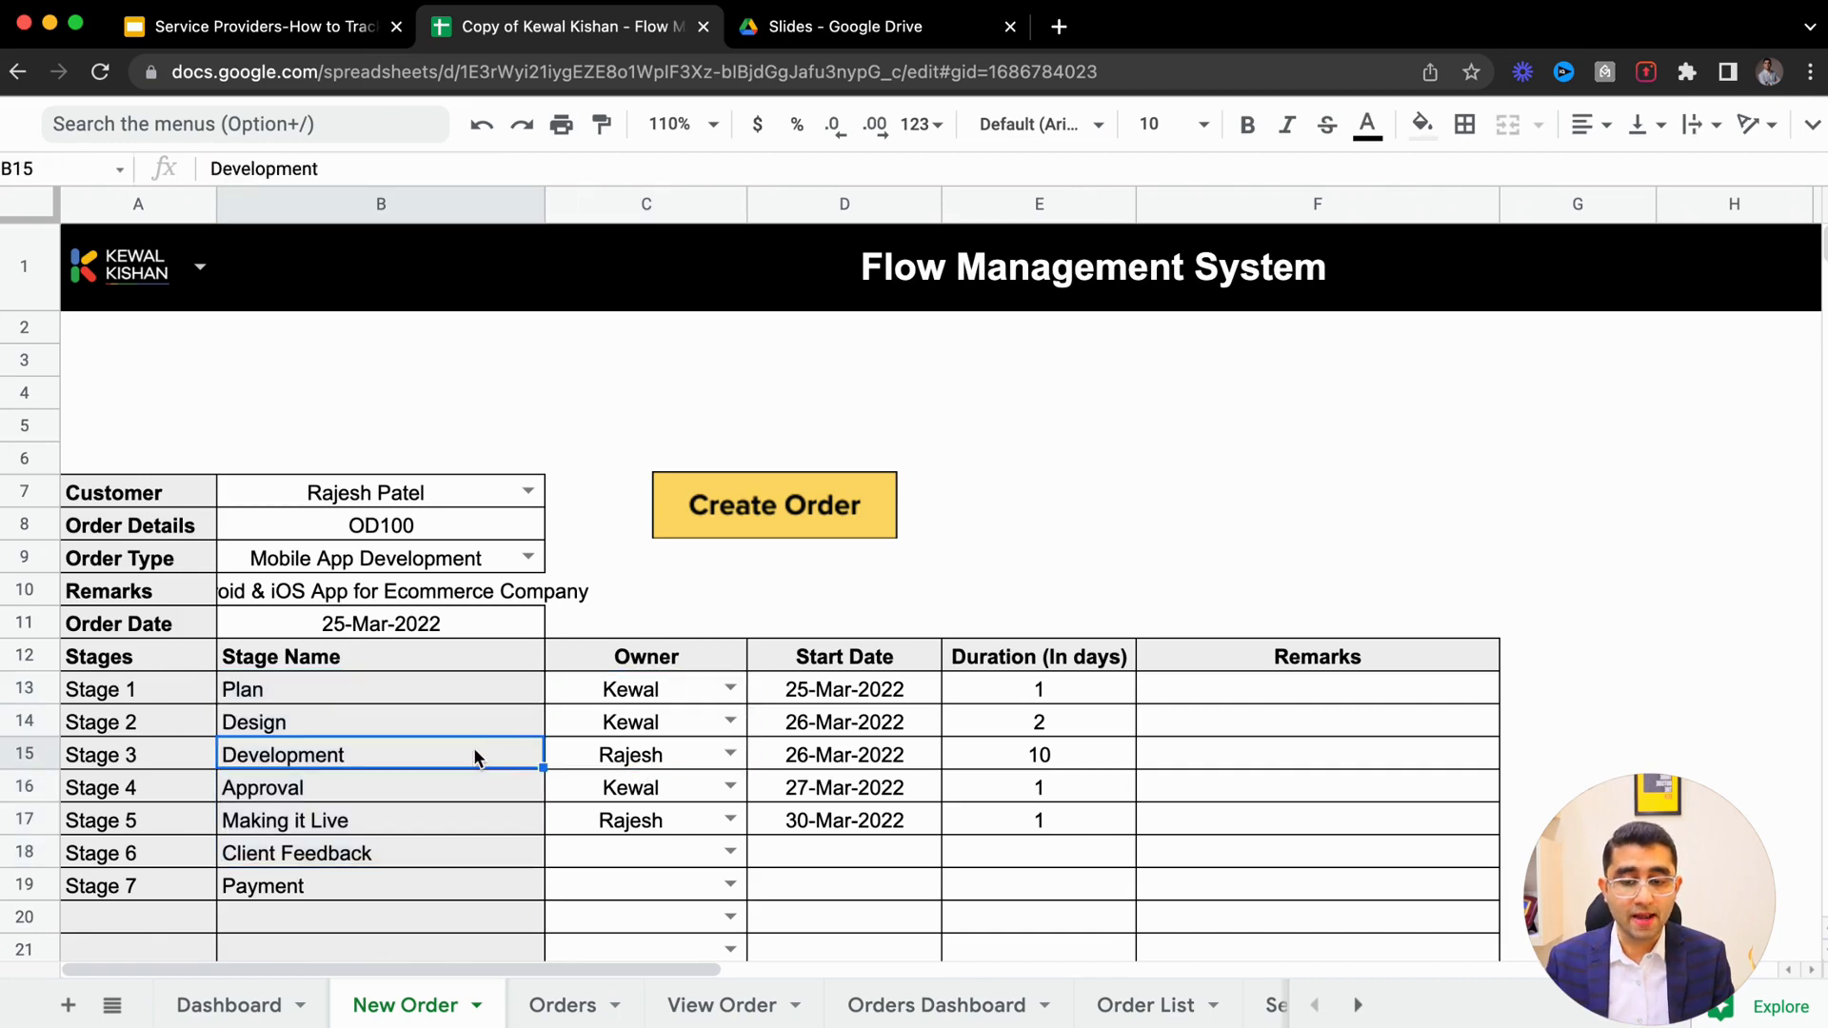
click(484, 790)
click(637, 700)
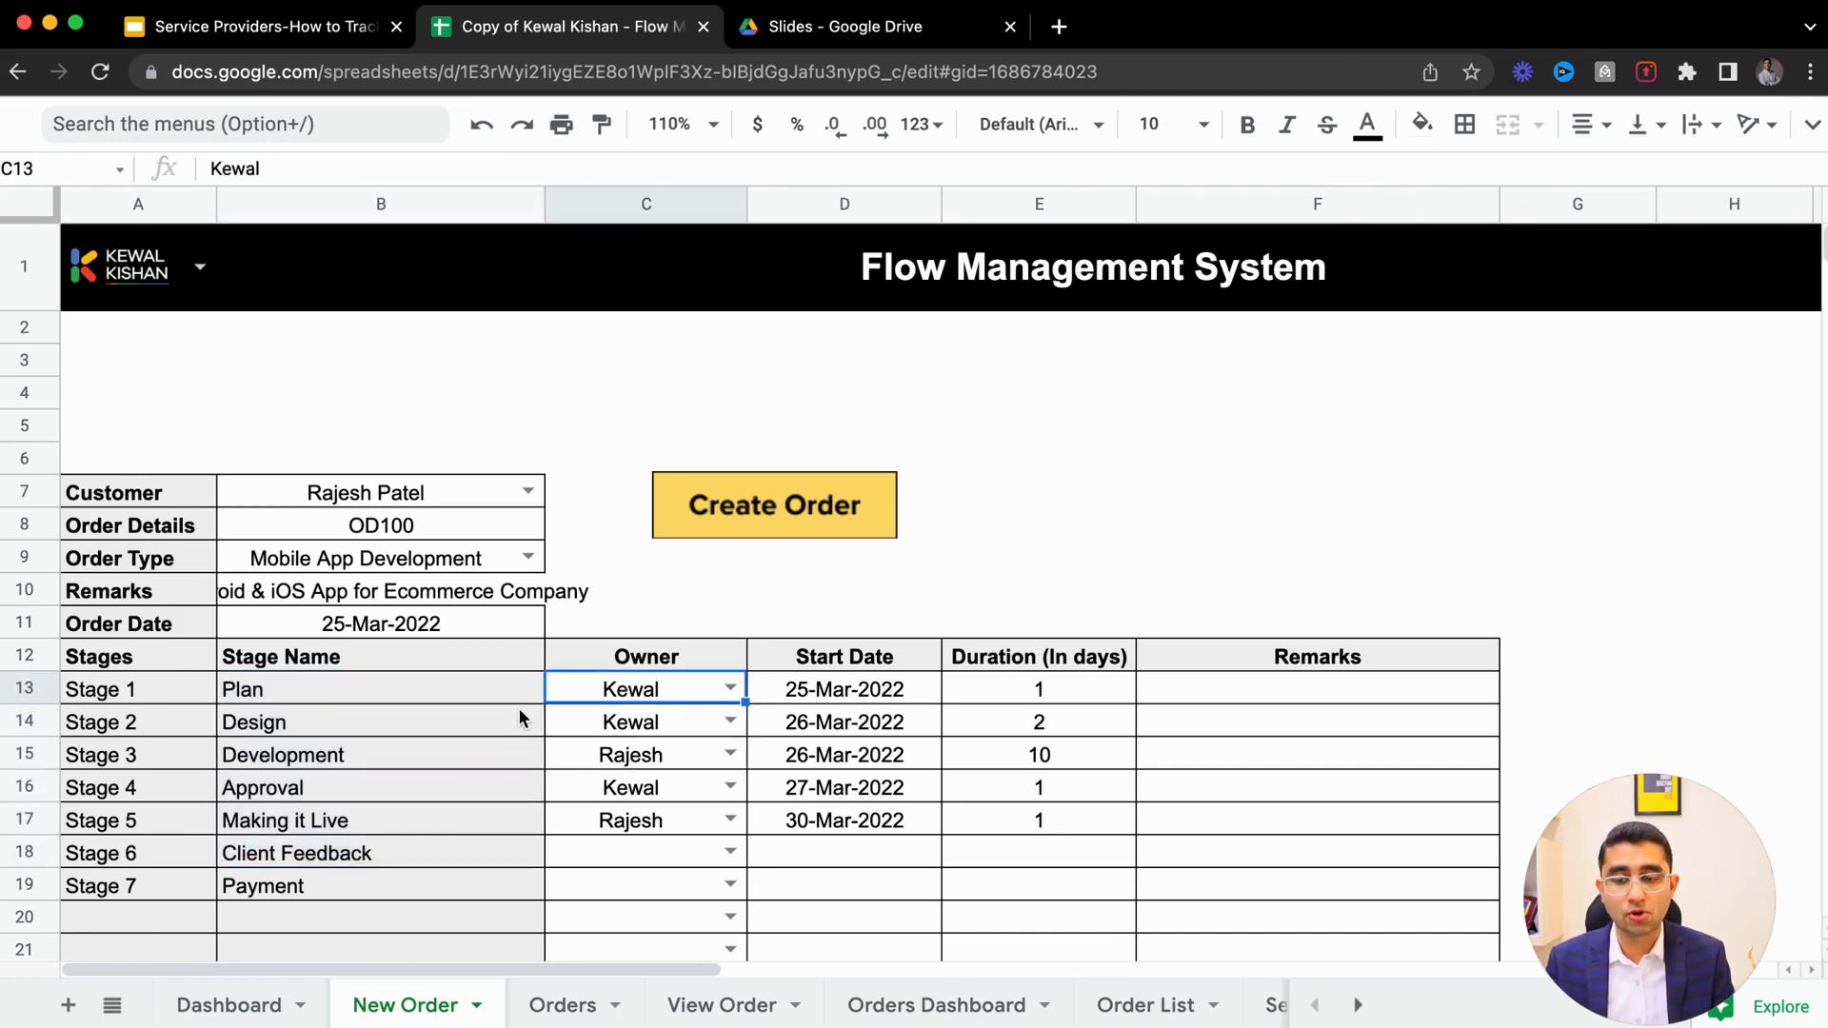
click(575, 728)
click(826, 693)
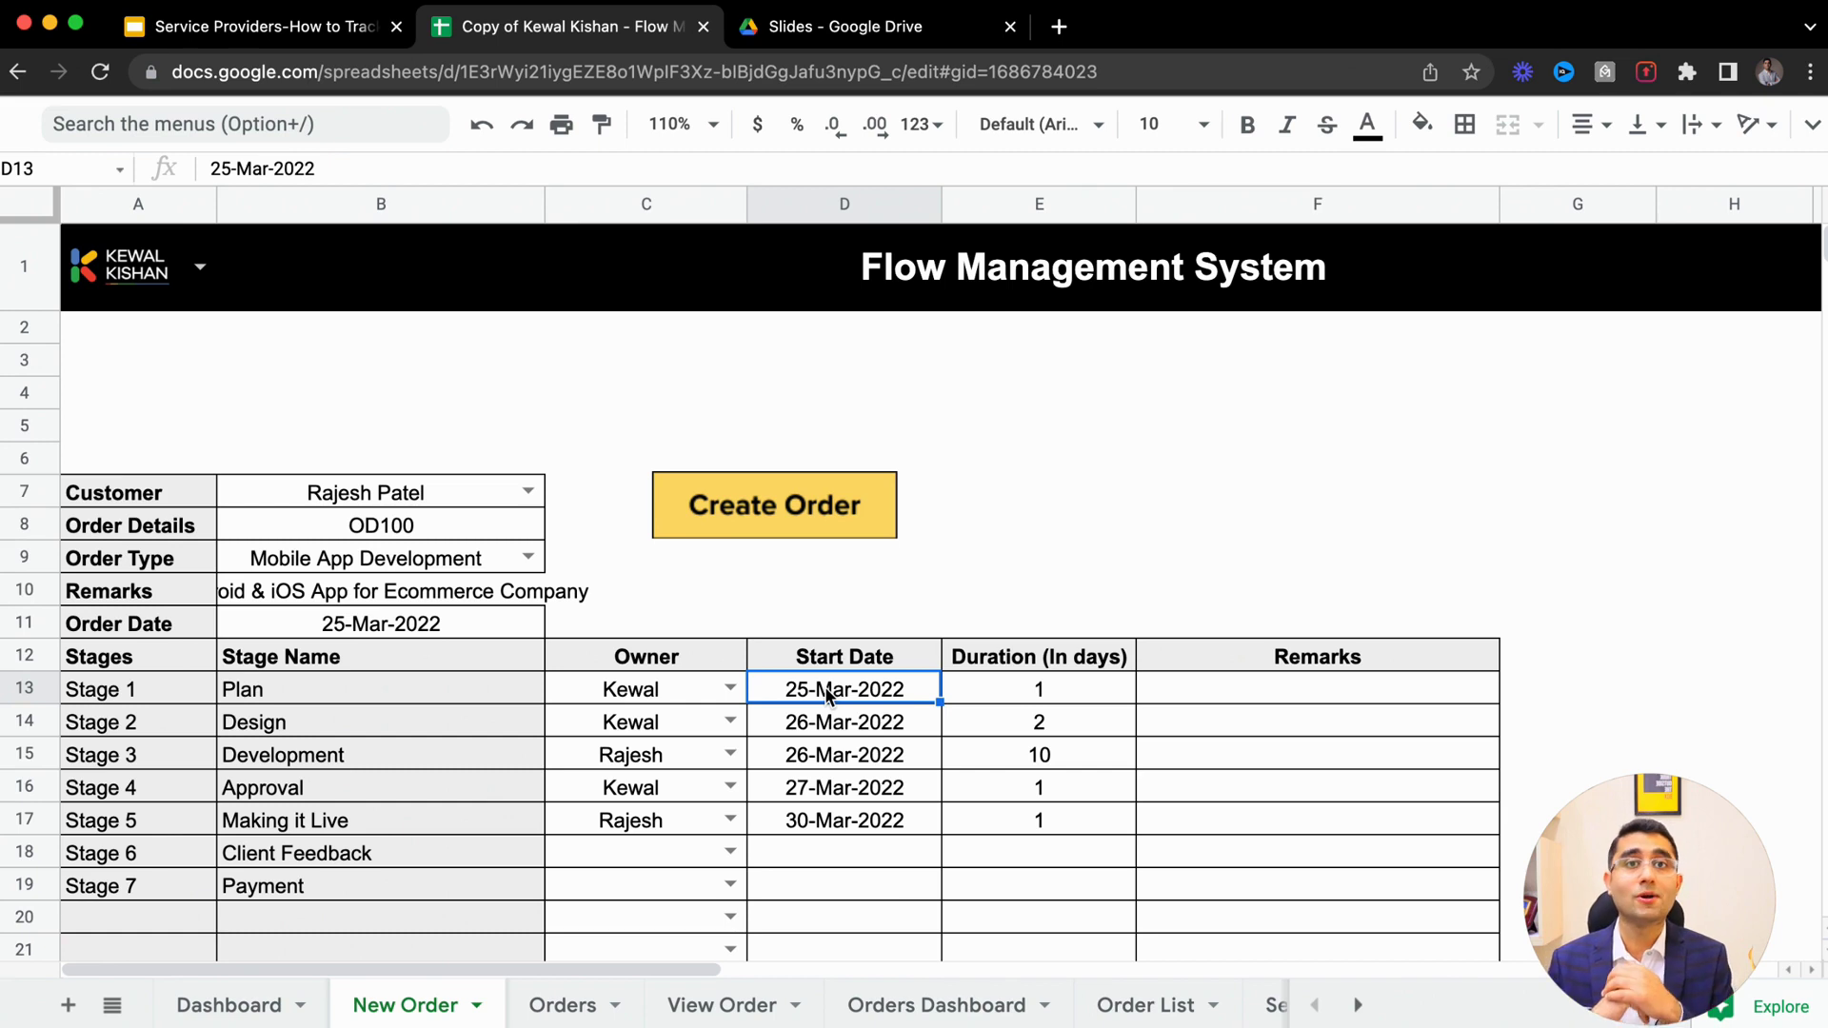
Step: Review Stage 1–3 owners (Kewal), start dates and durations, from 1 day to 10 days
click(955, 693)
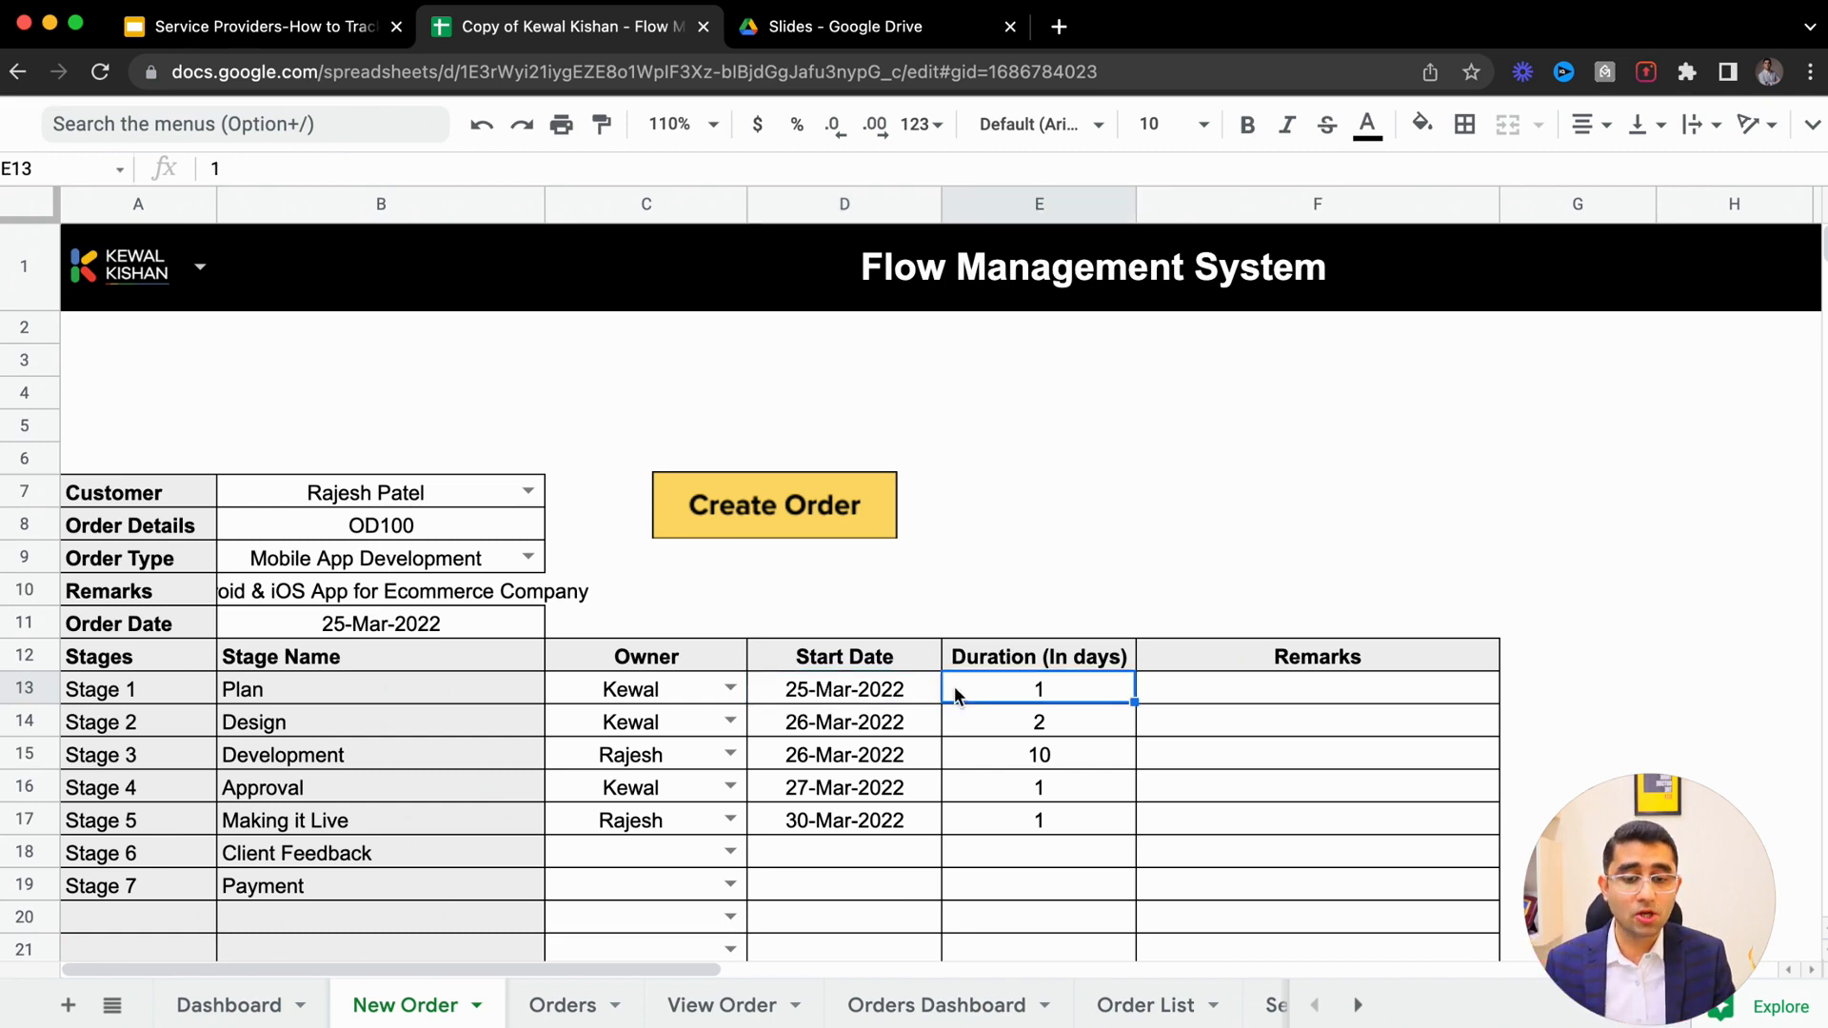
click(964, 716)
click(609, 729)
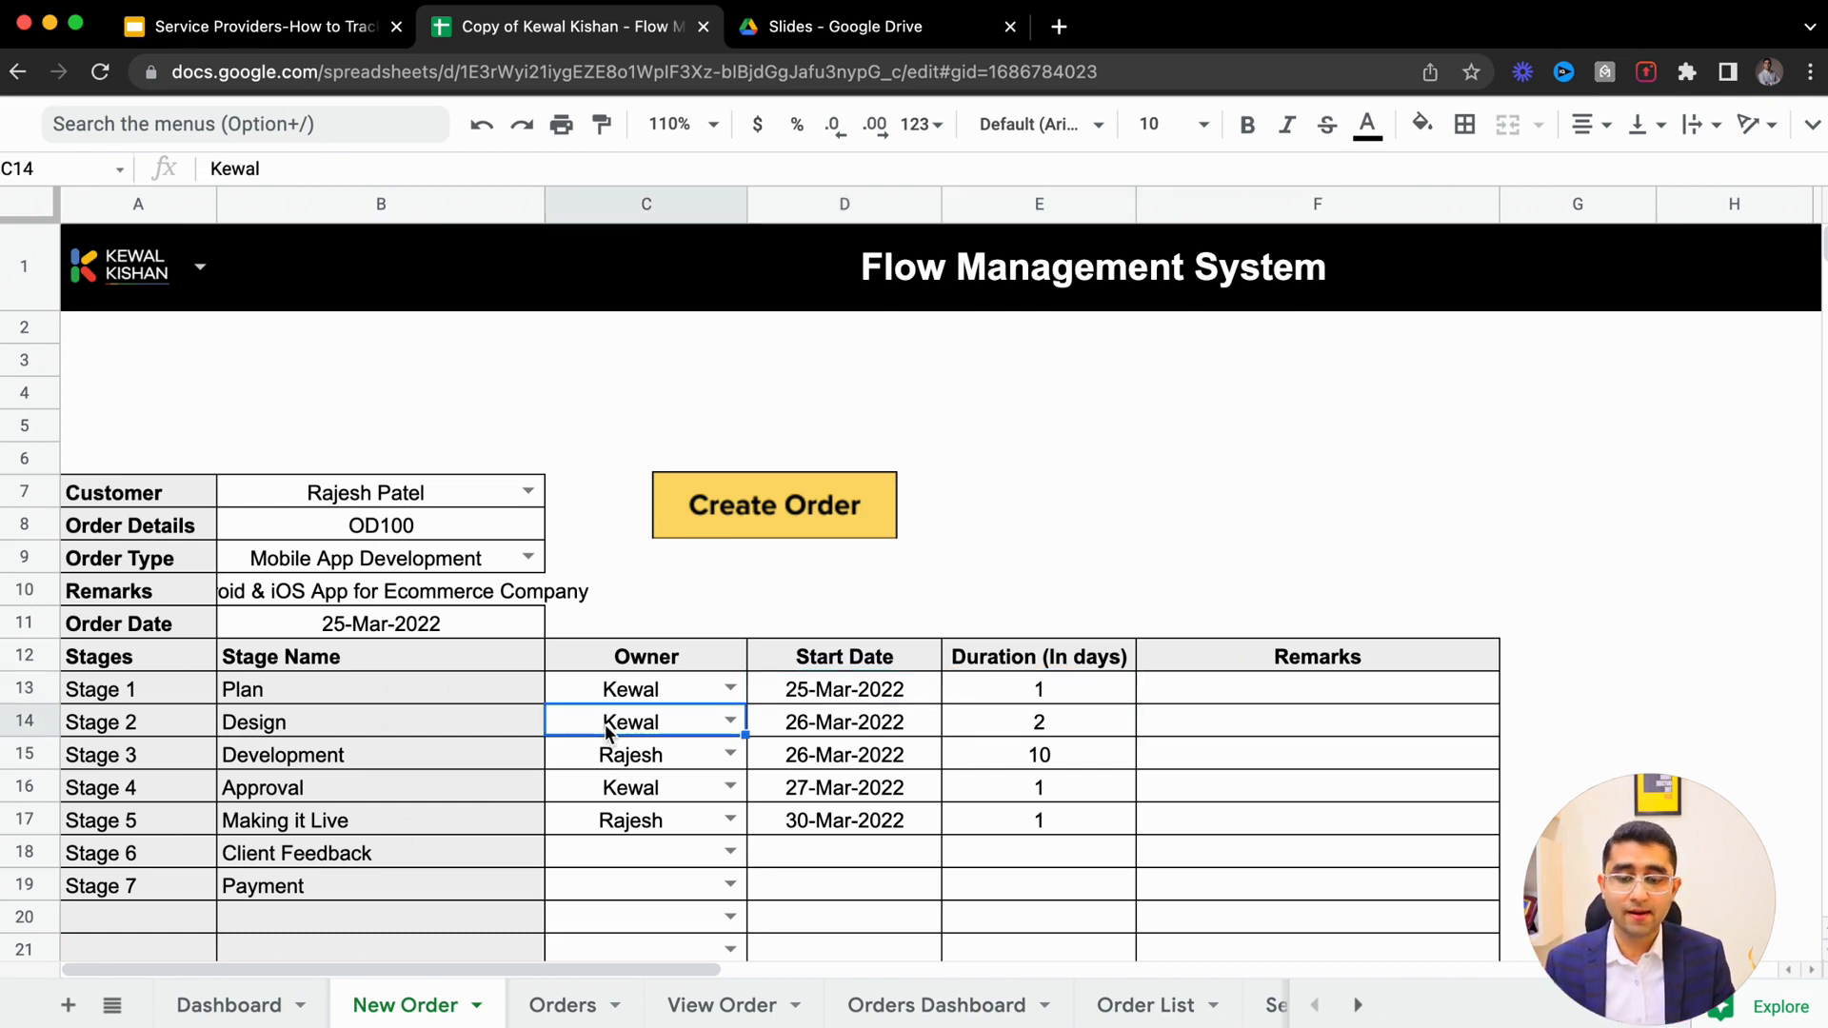
click(797, 734)
click(991, 734)
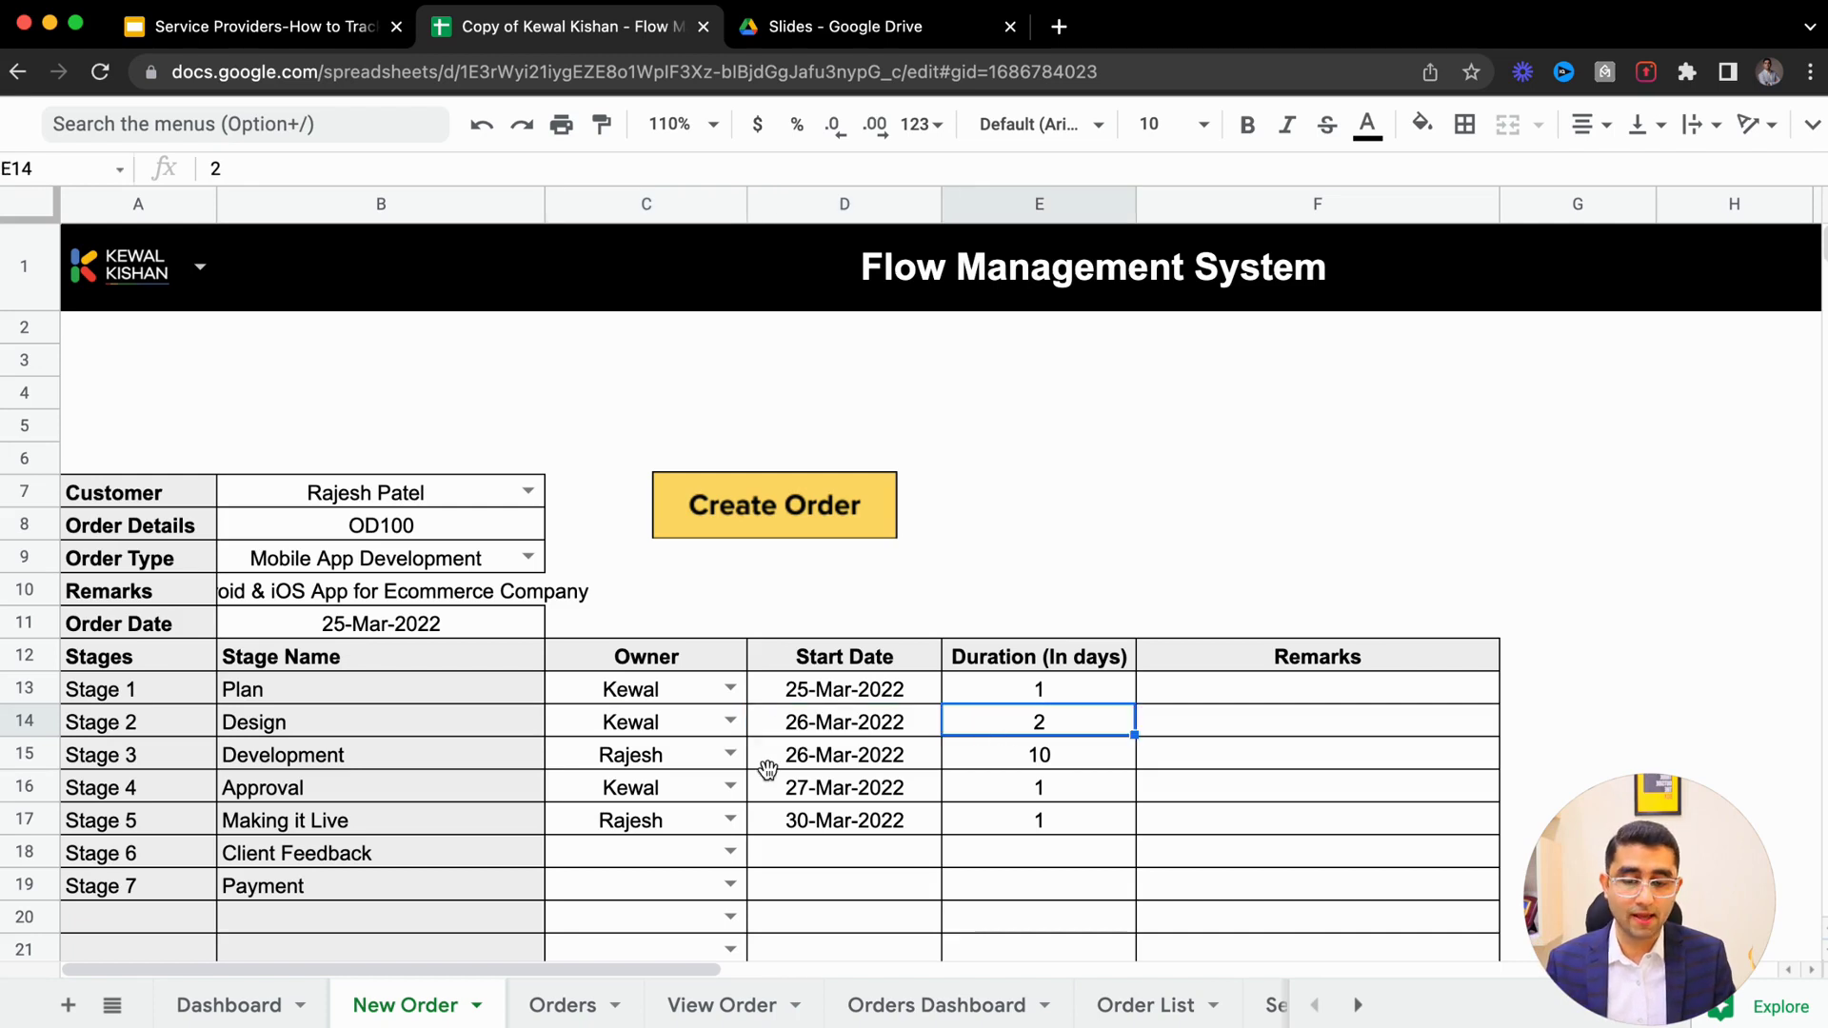
click(696, 759)
click(825, 762)
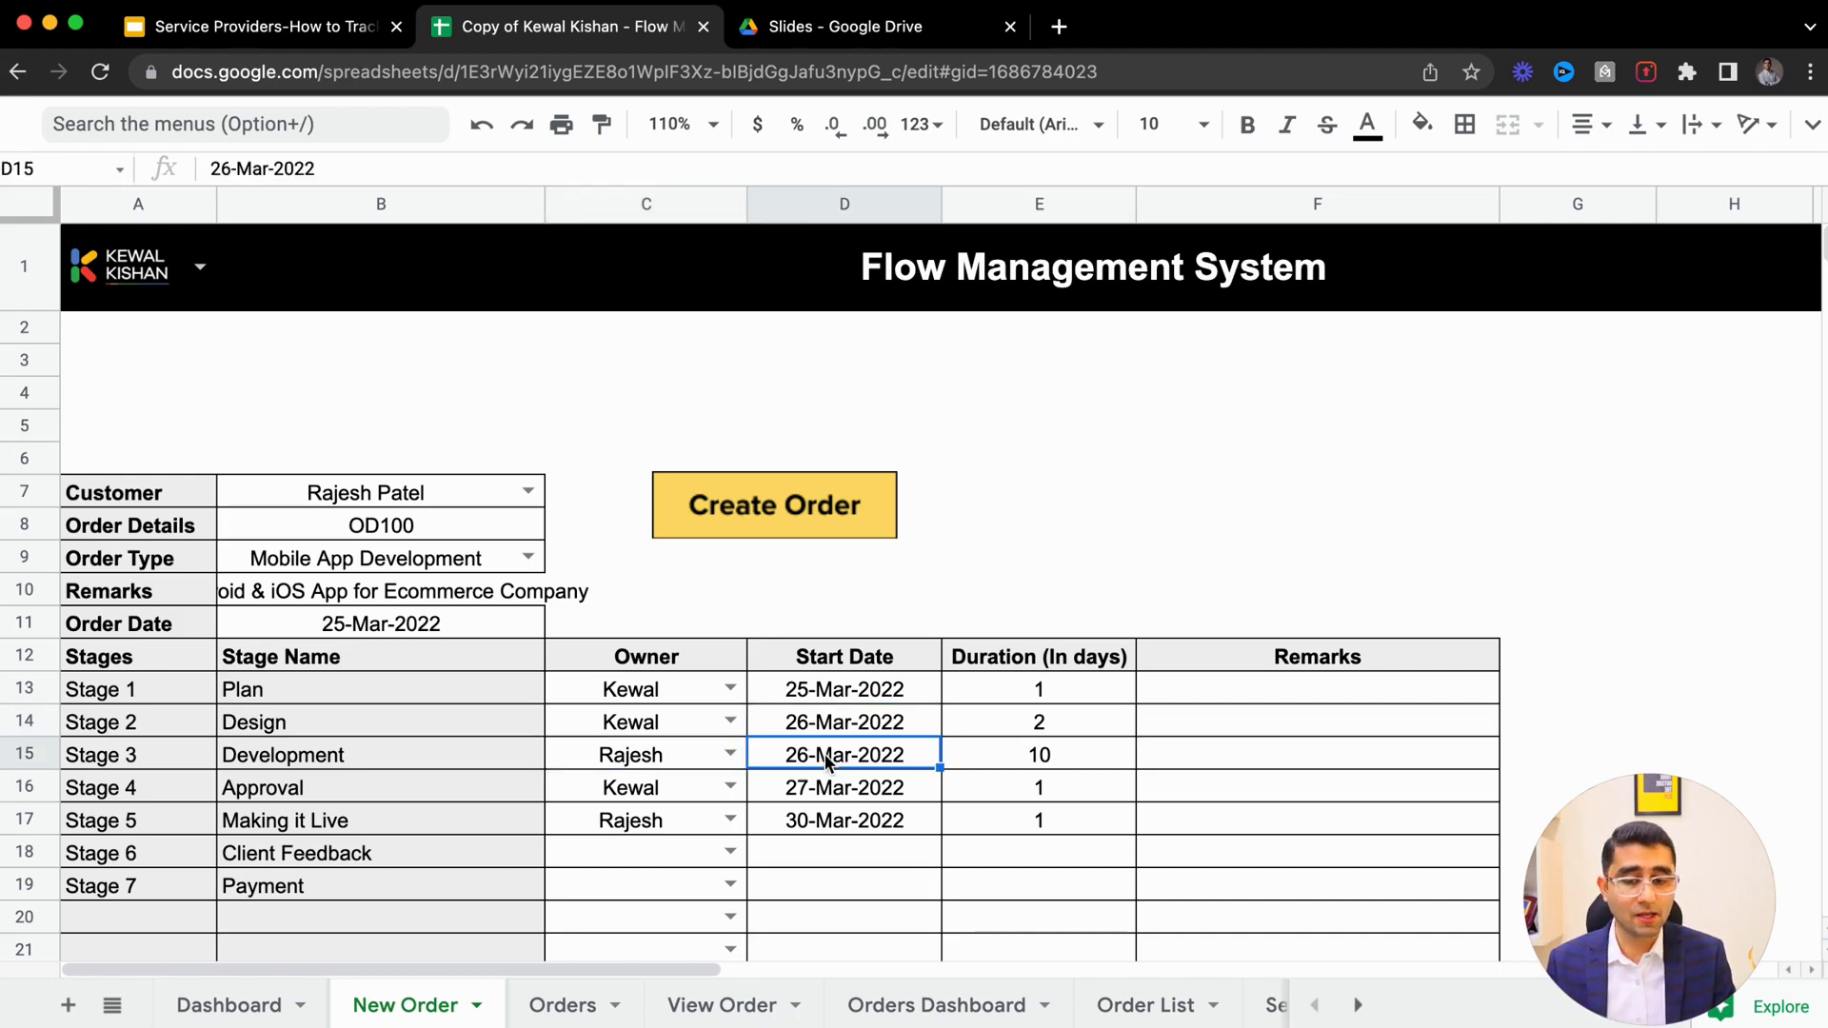
click(1007, 768)
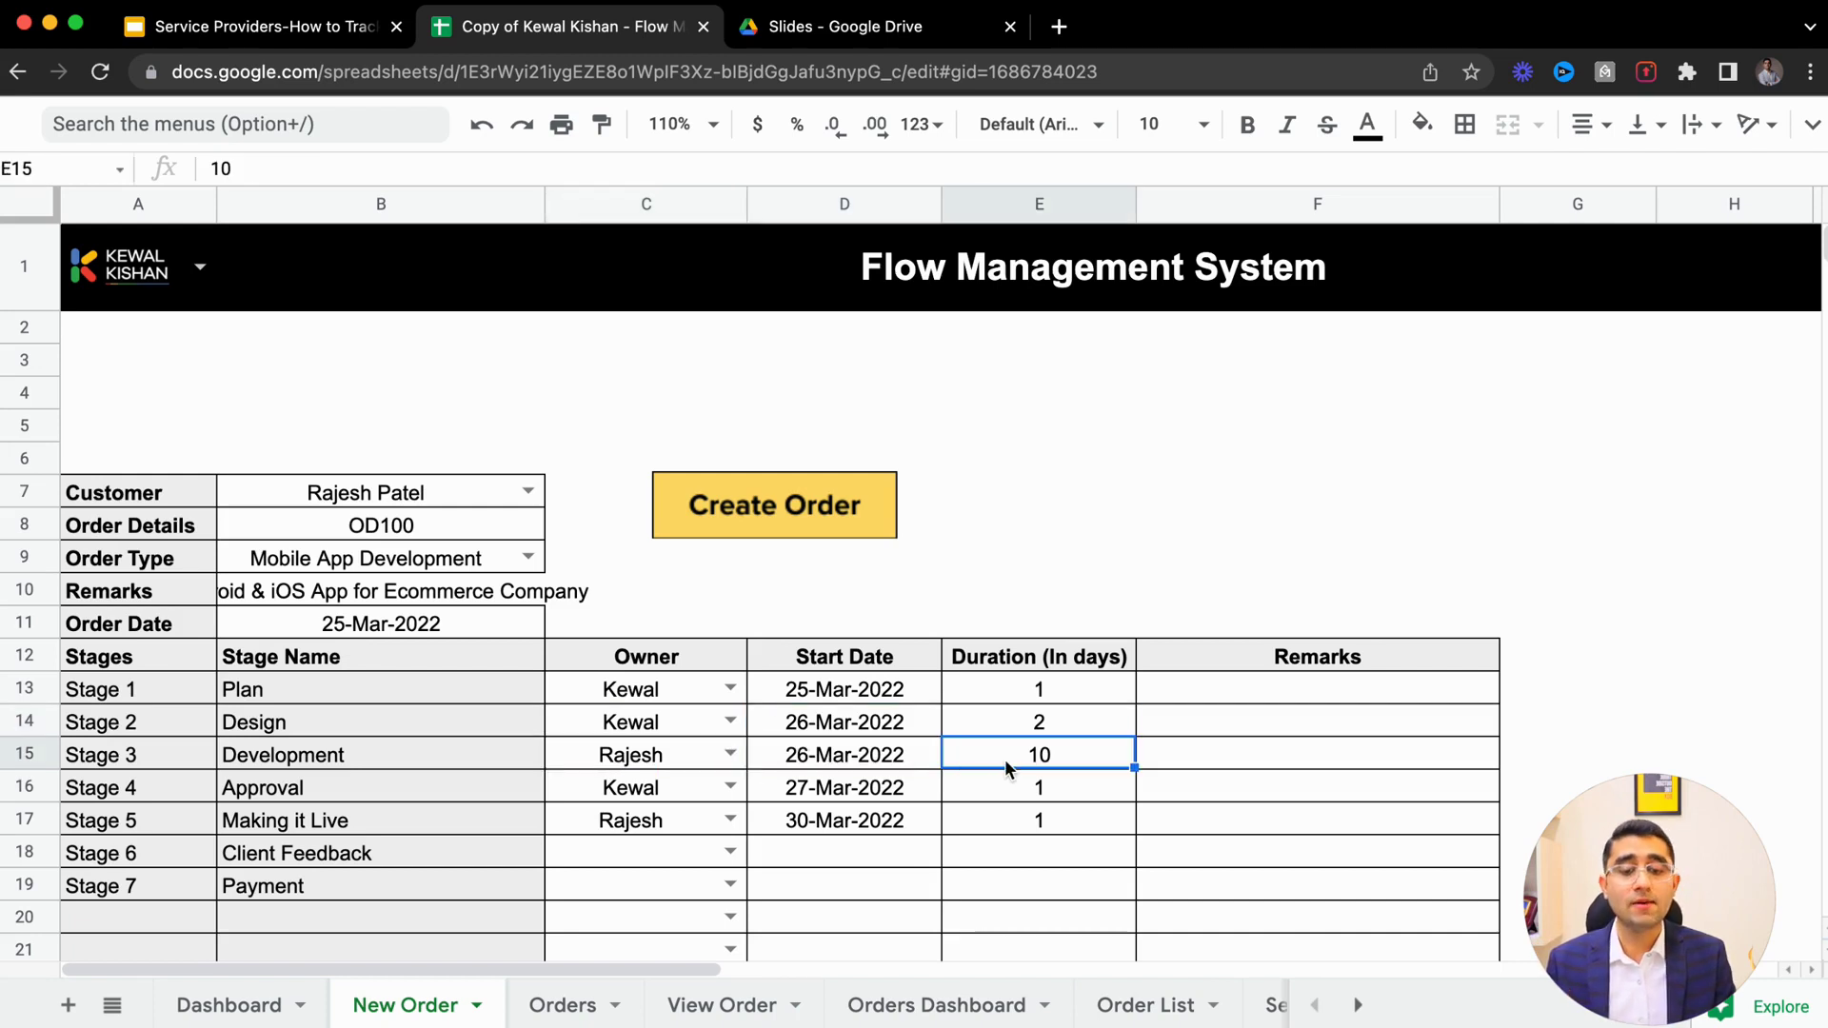
click(662, 701)
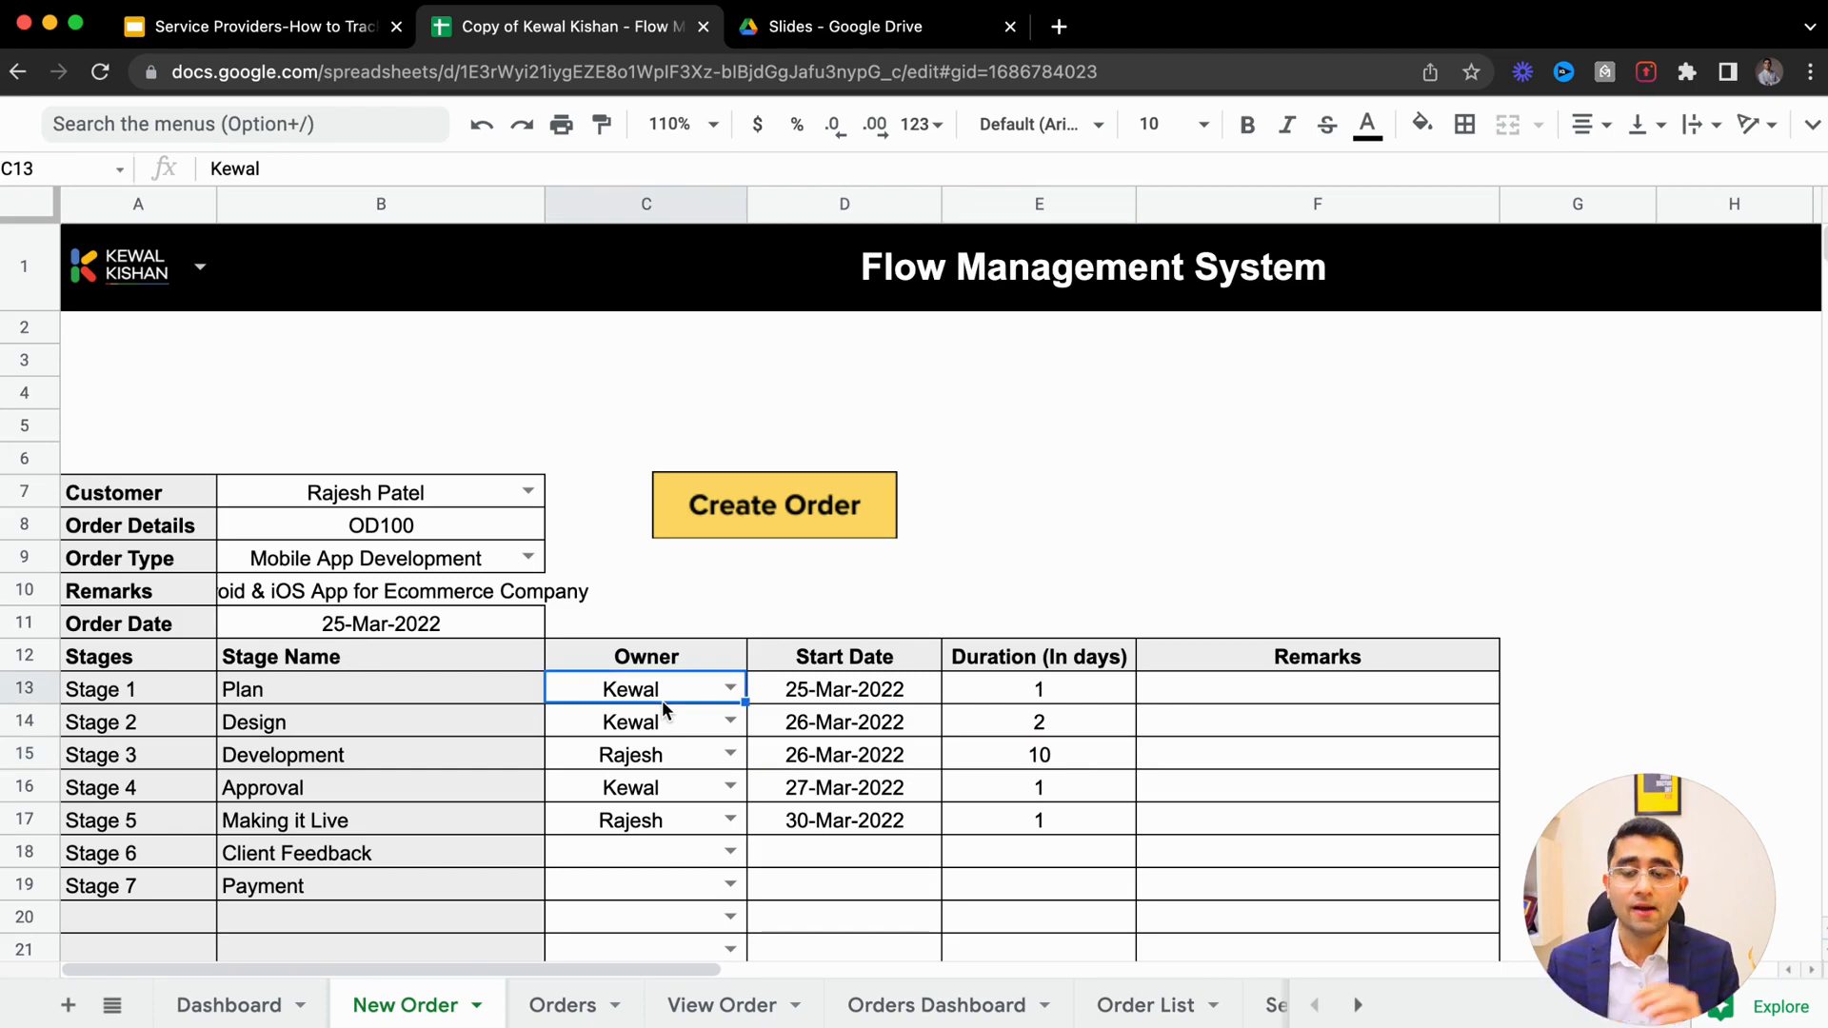
Step: Highlight stage names Design to Payment, their owners and later durations, then show the Dashboard
click(453, 681)
click(436, 716)
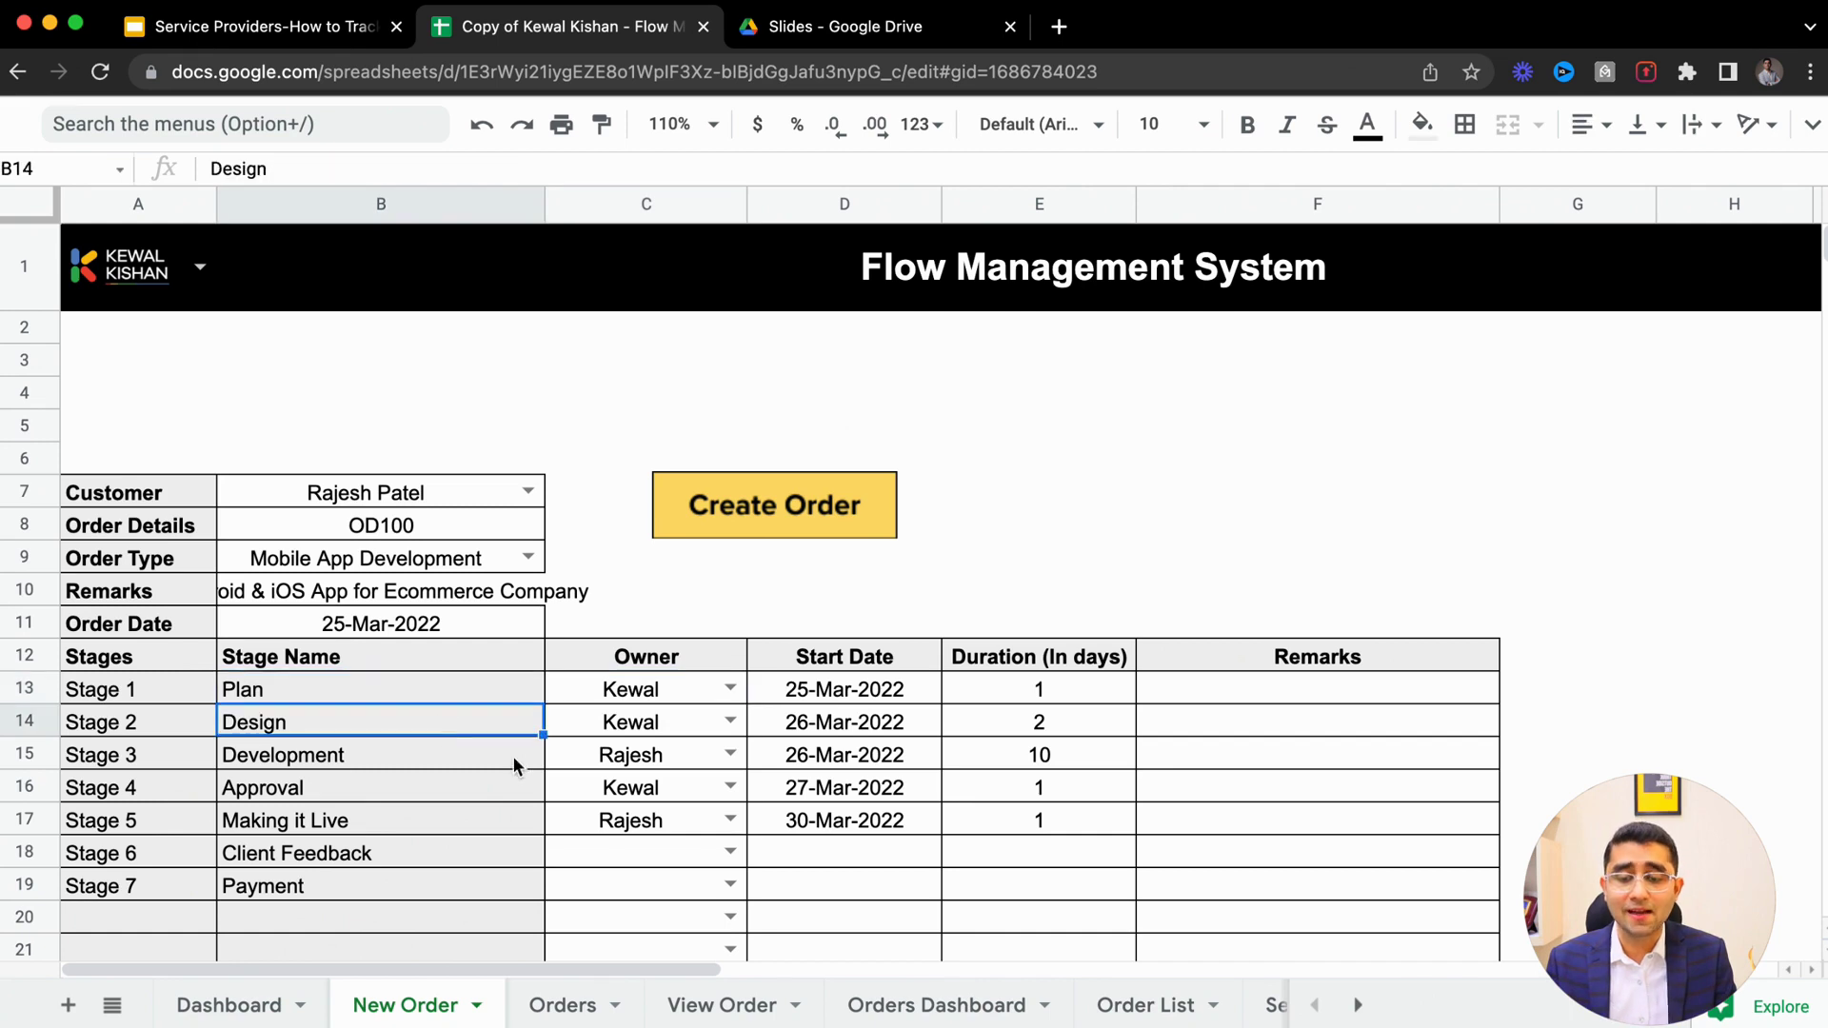
drag(514, 760, 548, 760)
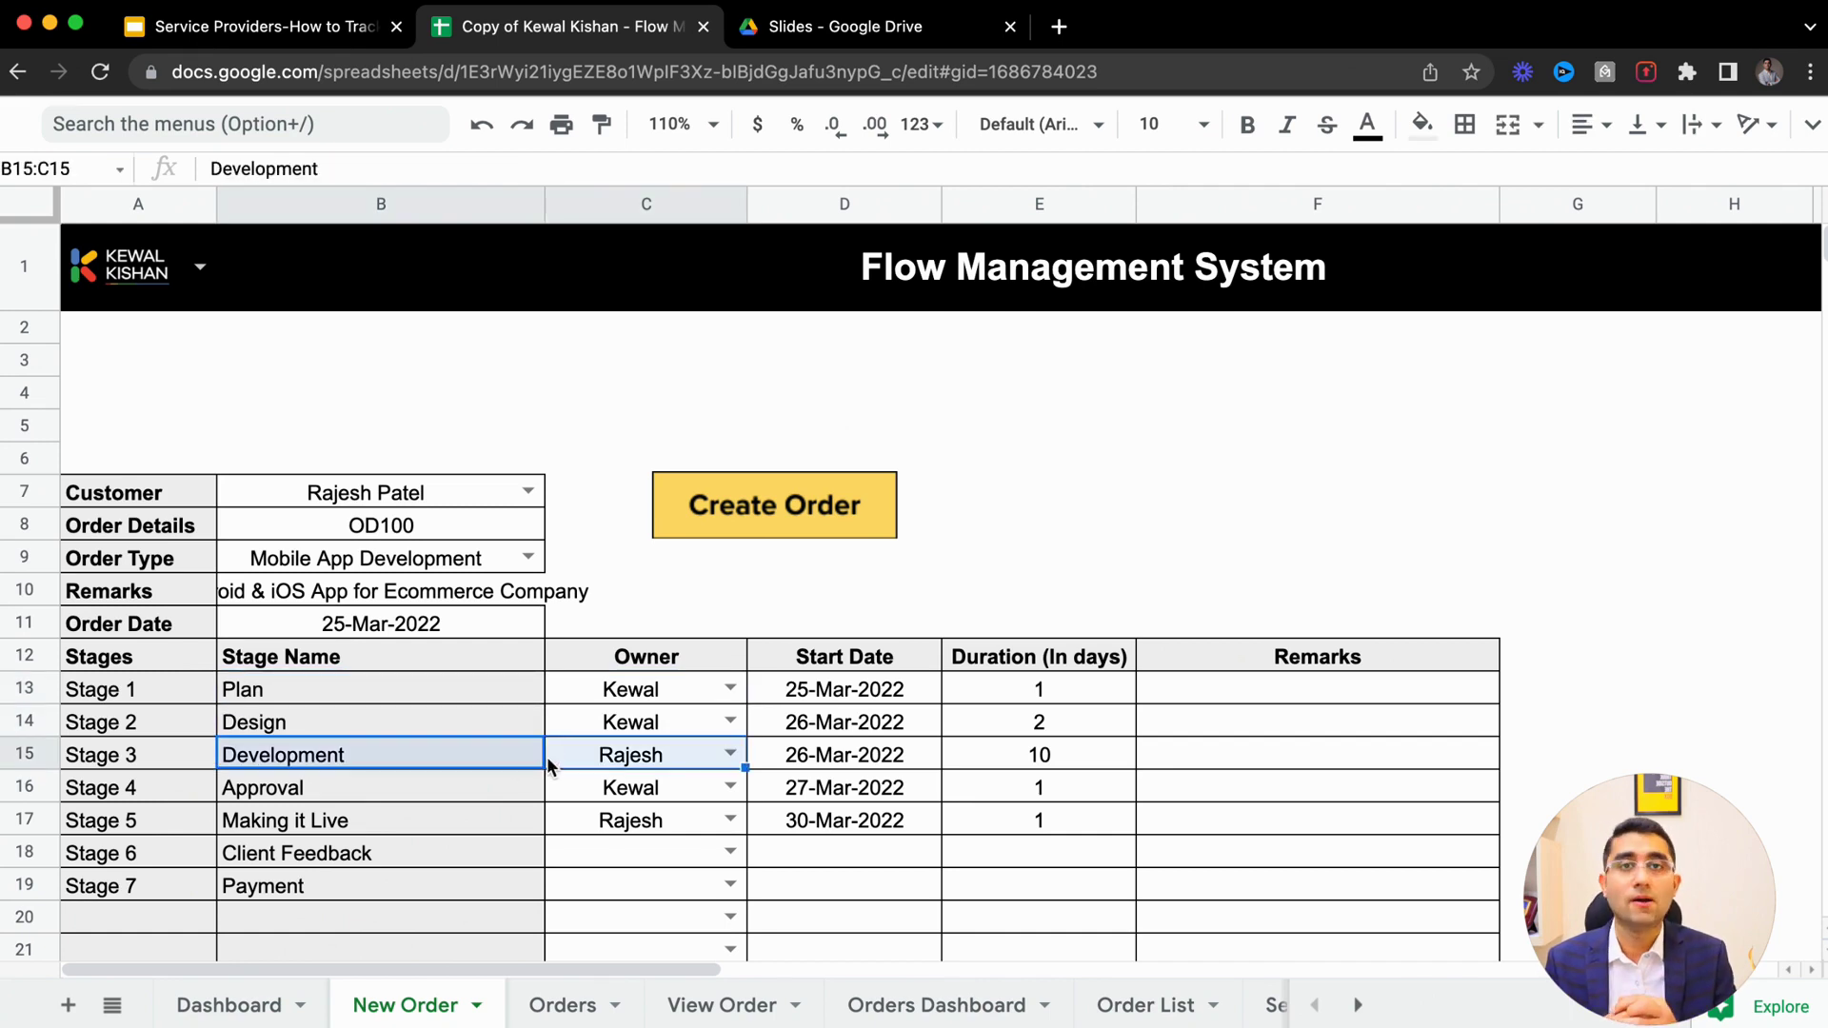
click(895, 733)
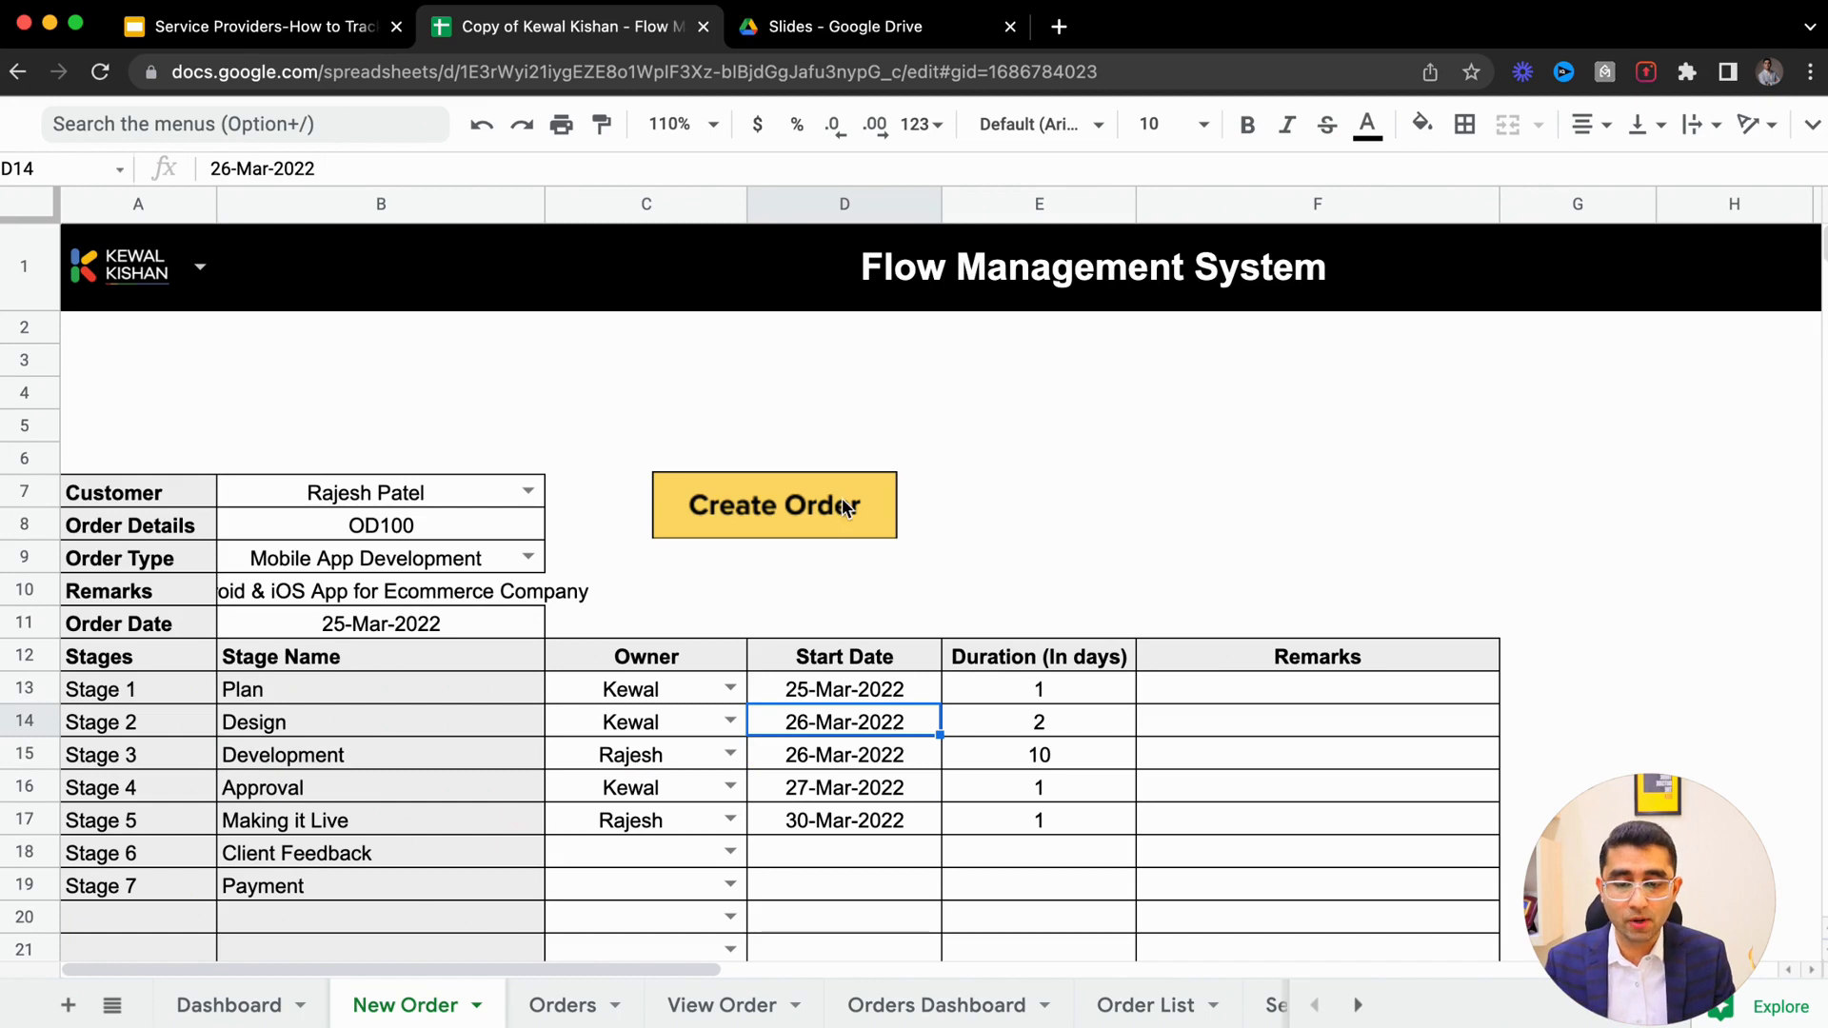
drag(381, 721, 357, 893)
drag(619, 695, 630, 876)
click(816, 755)
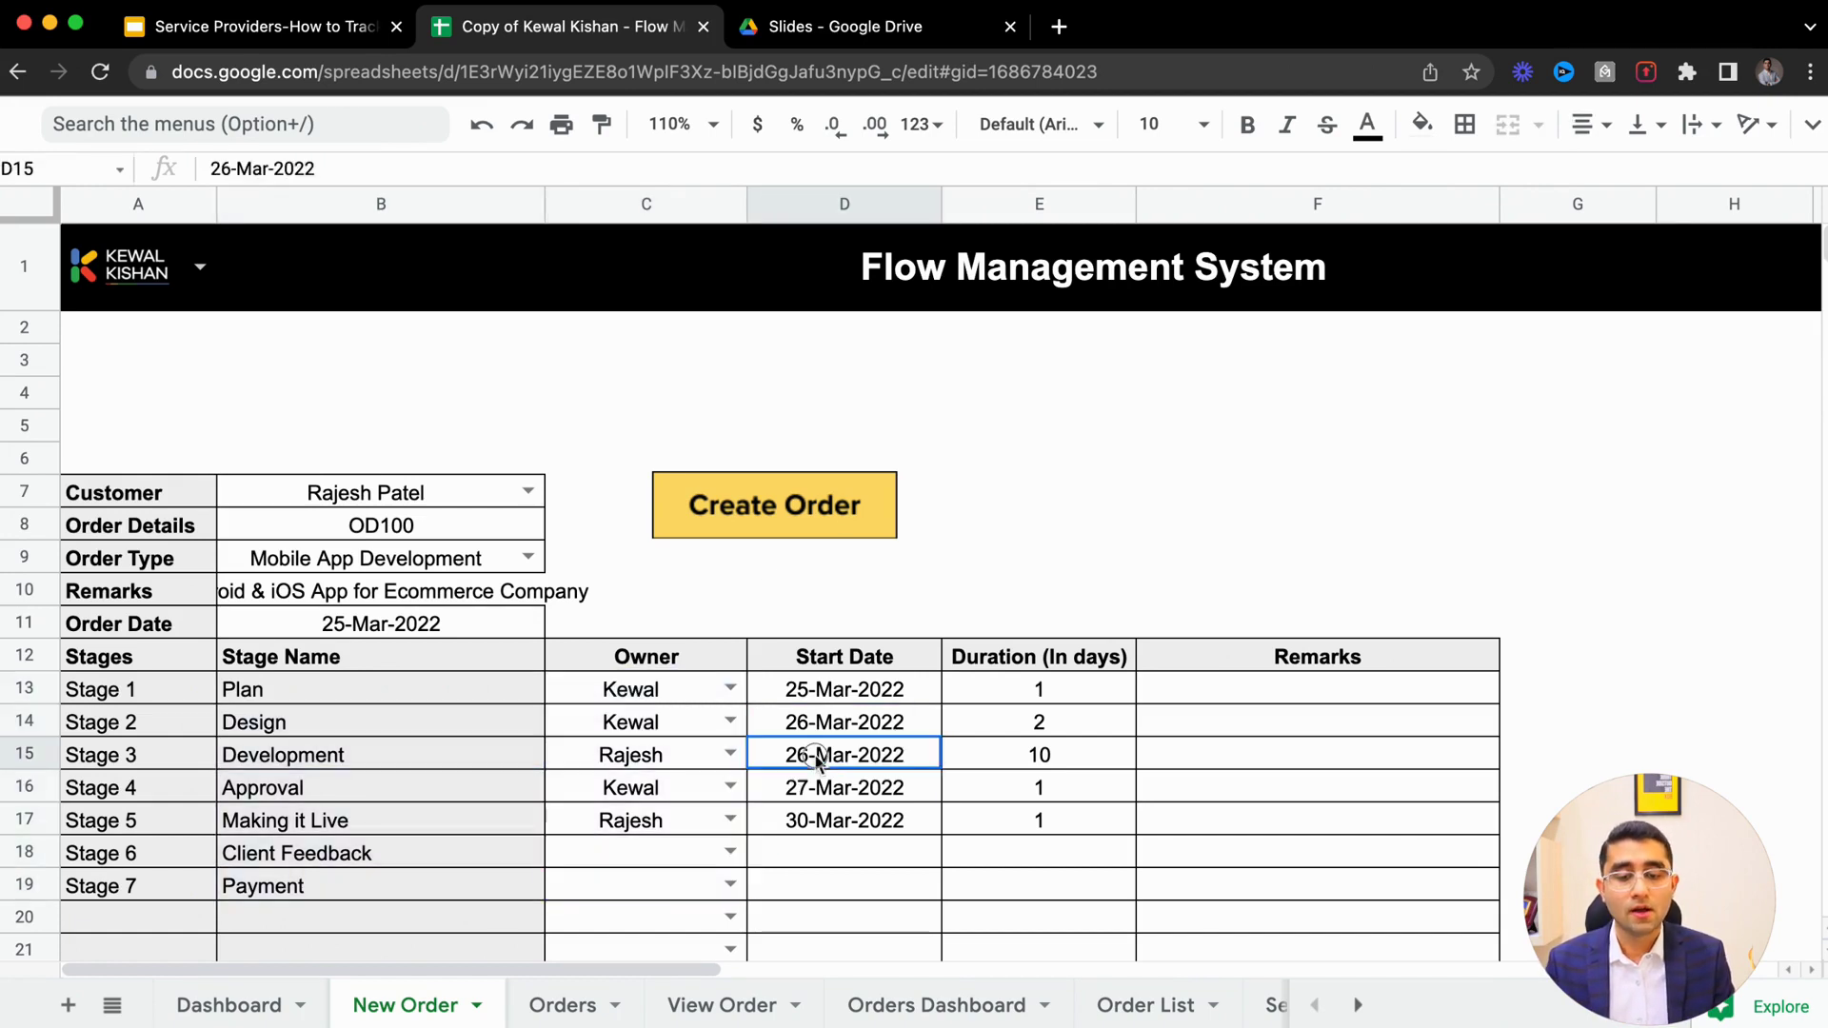
drag(1020, 760, 1022, 869)
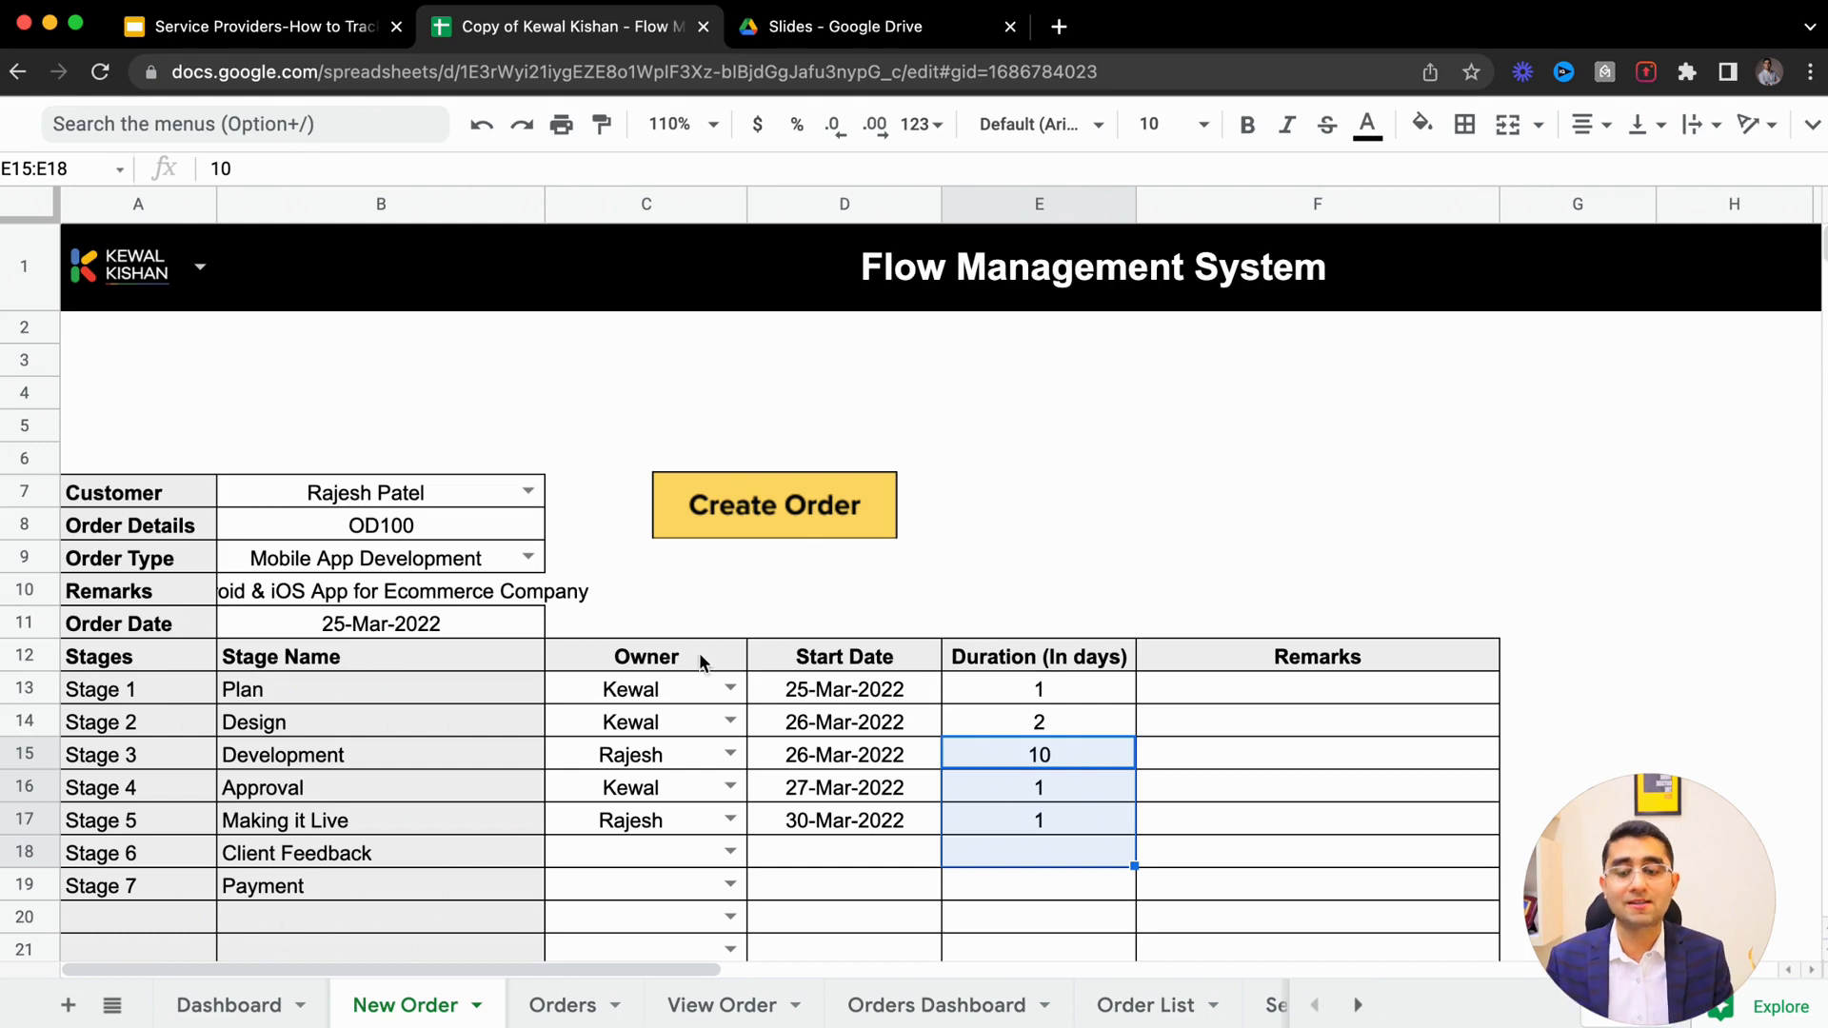
click(204, 1006)
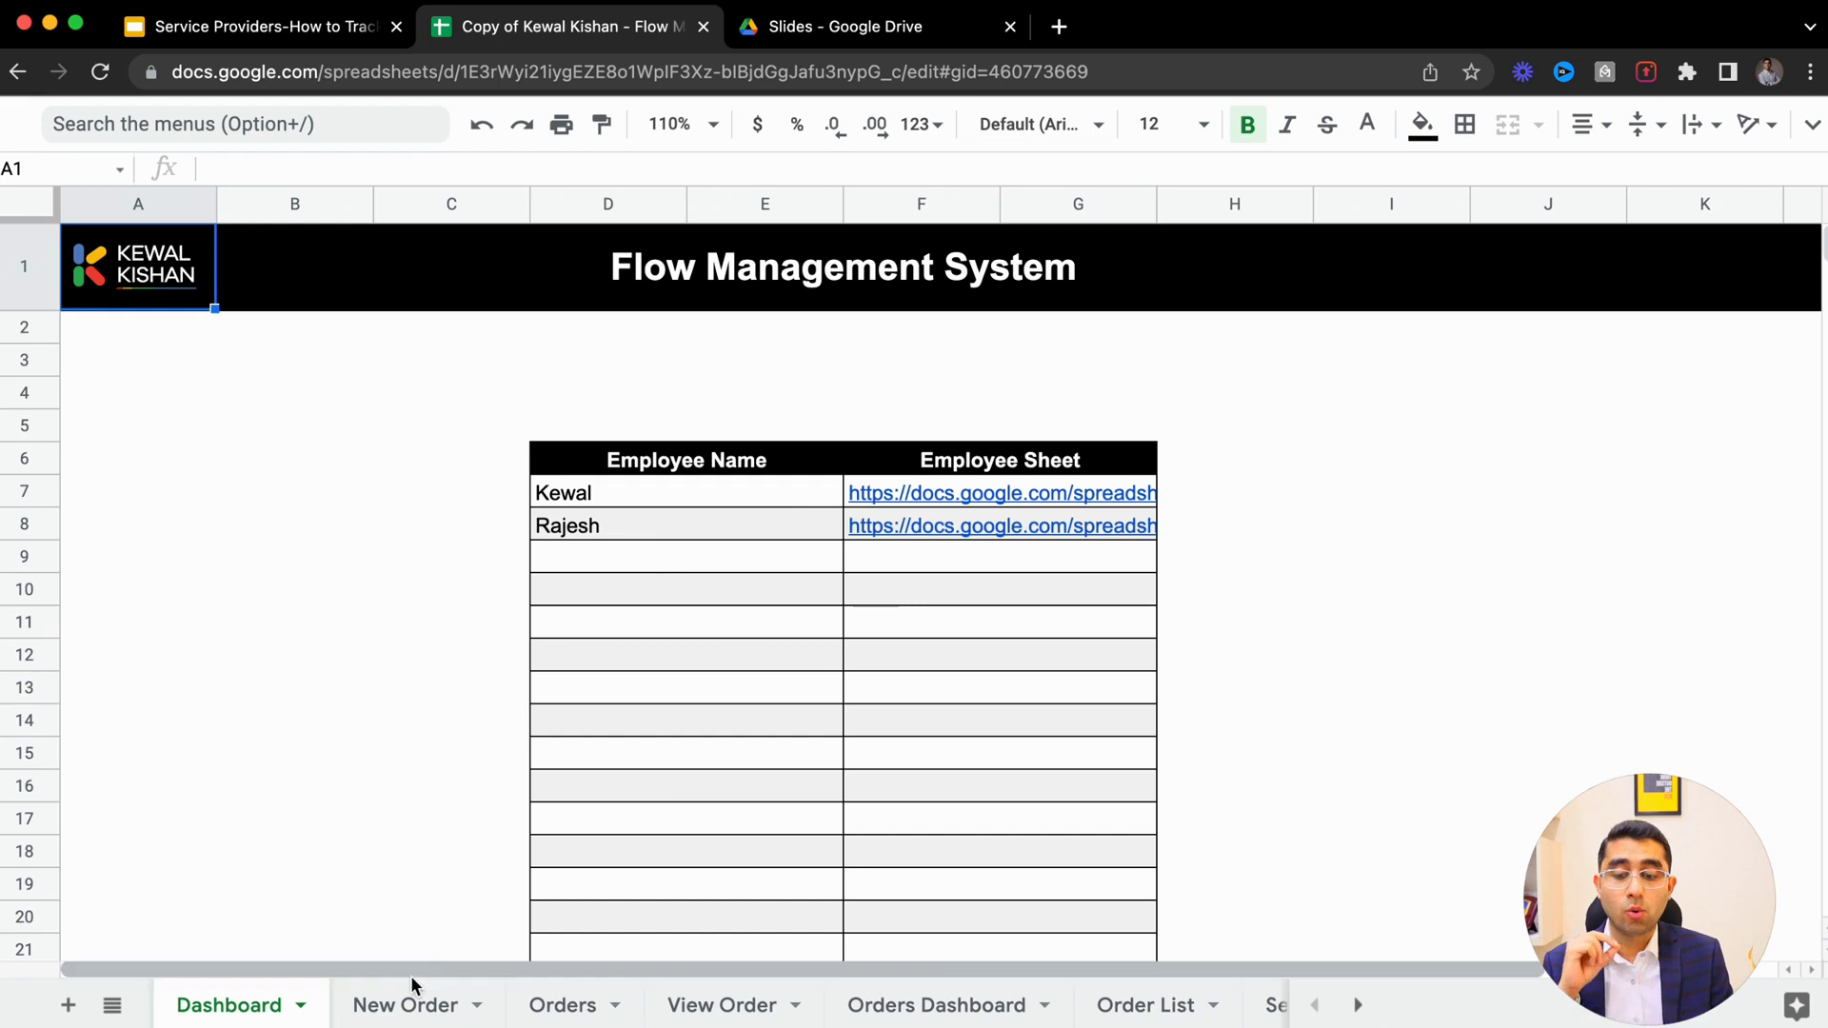
Step: Return to New Order, then bring up the Notifications sheet with its email and WhatsApp templates
click(416, 1005)
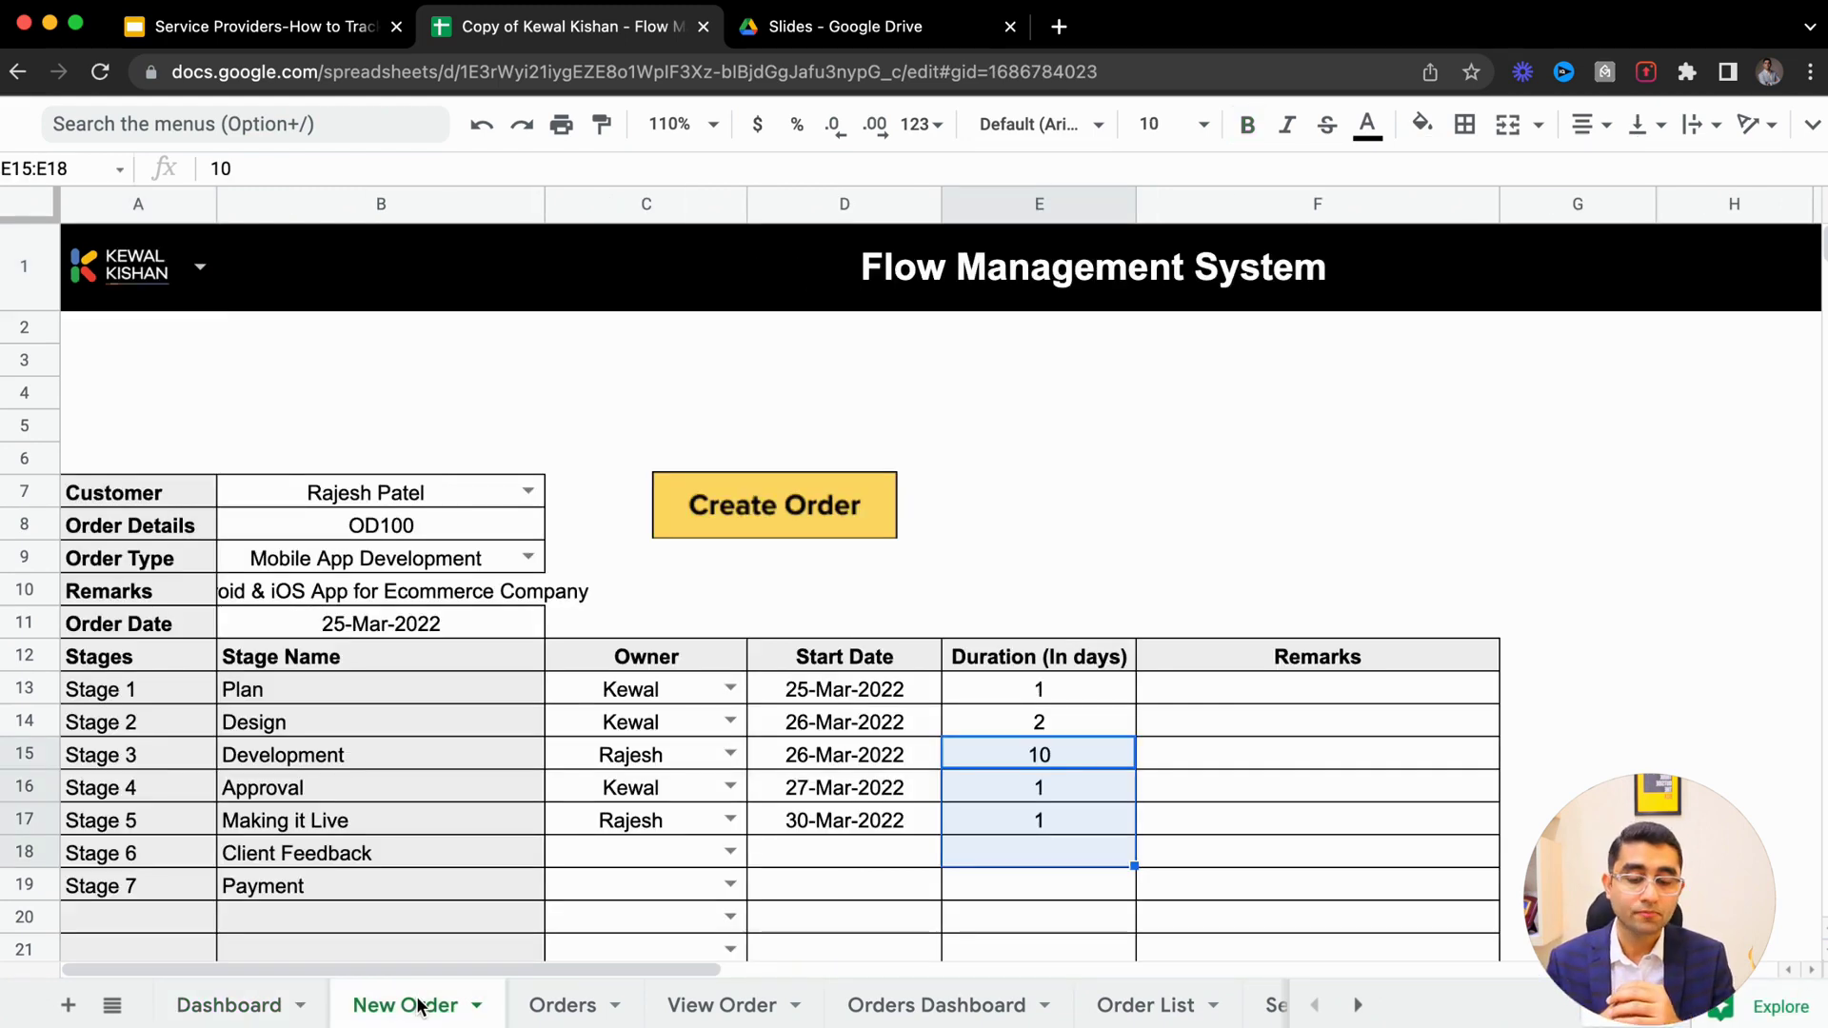
scroll(419, 1005, right, 3)
click(1149, 1003)
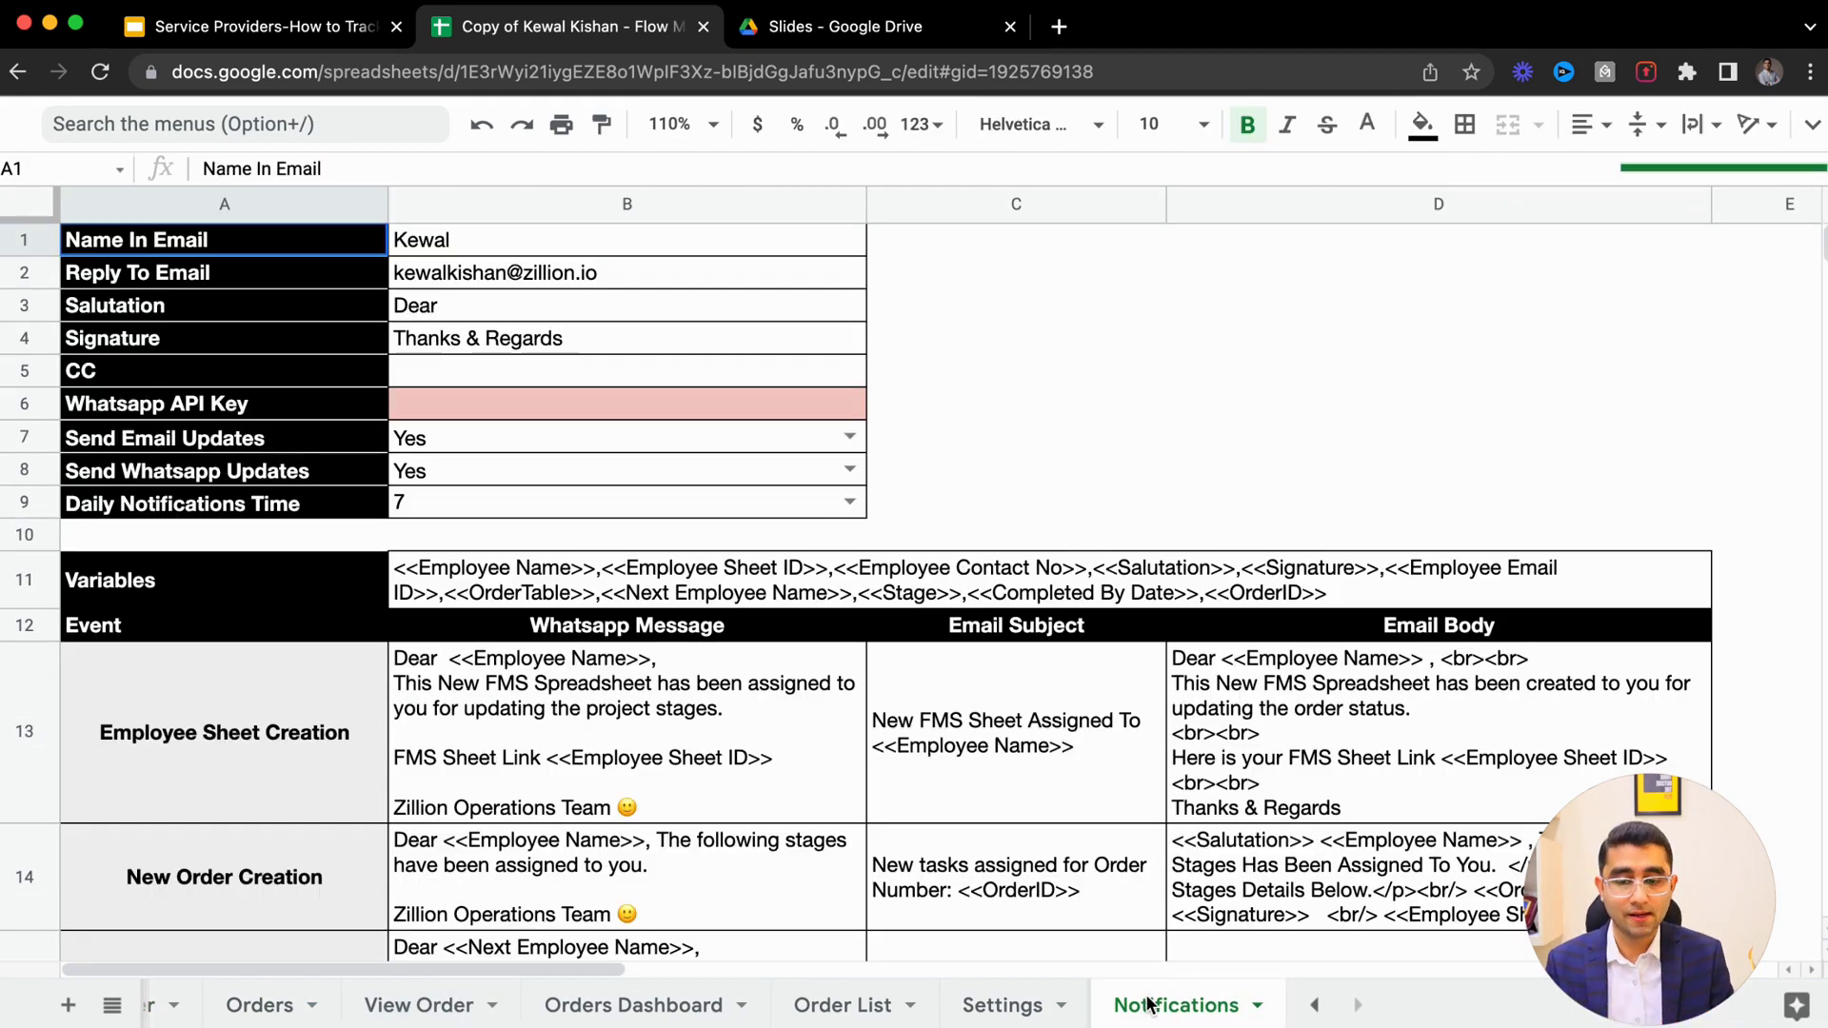
click(160, 872)
key(Down)
key(Down)
key(Down)
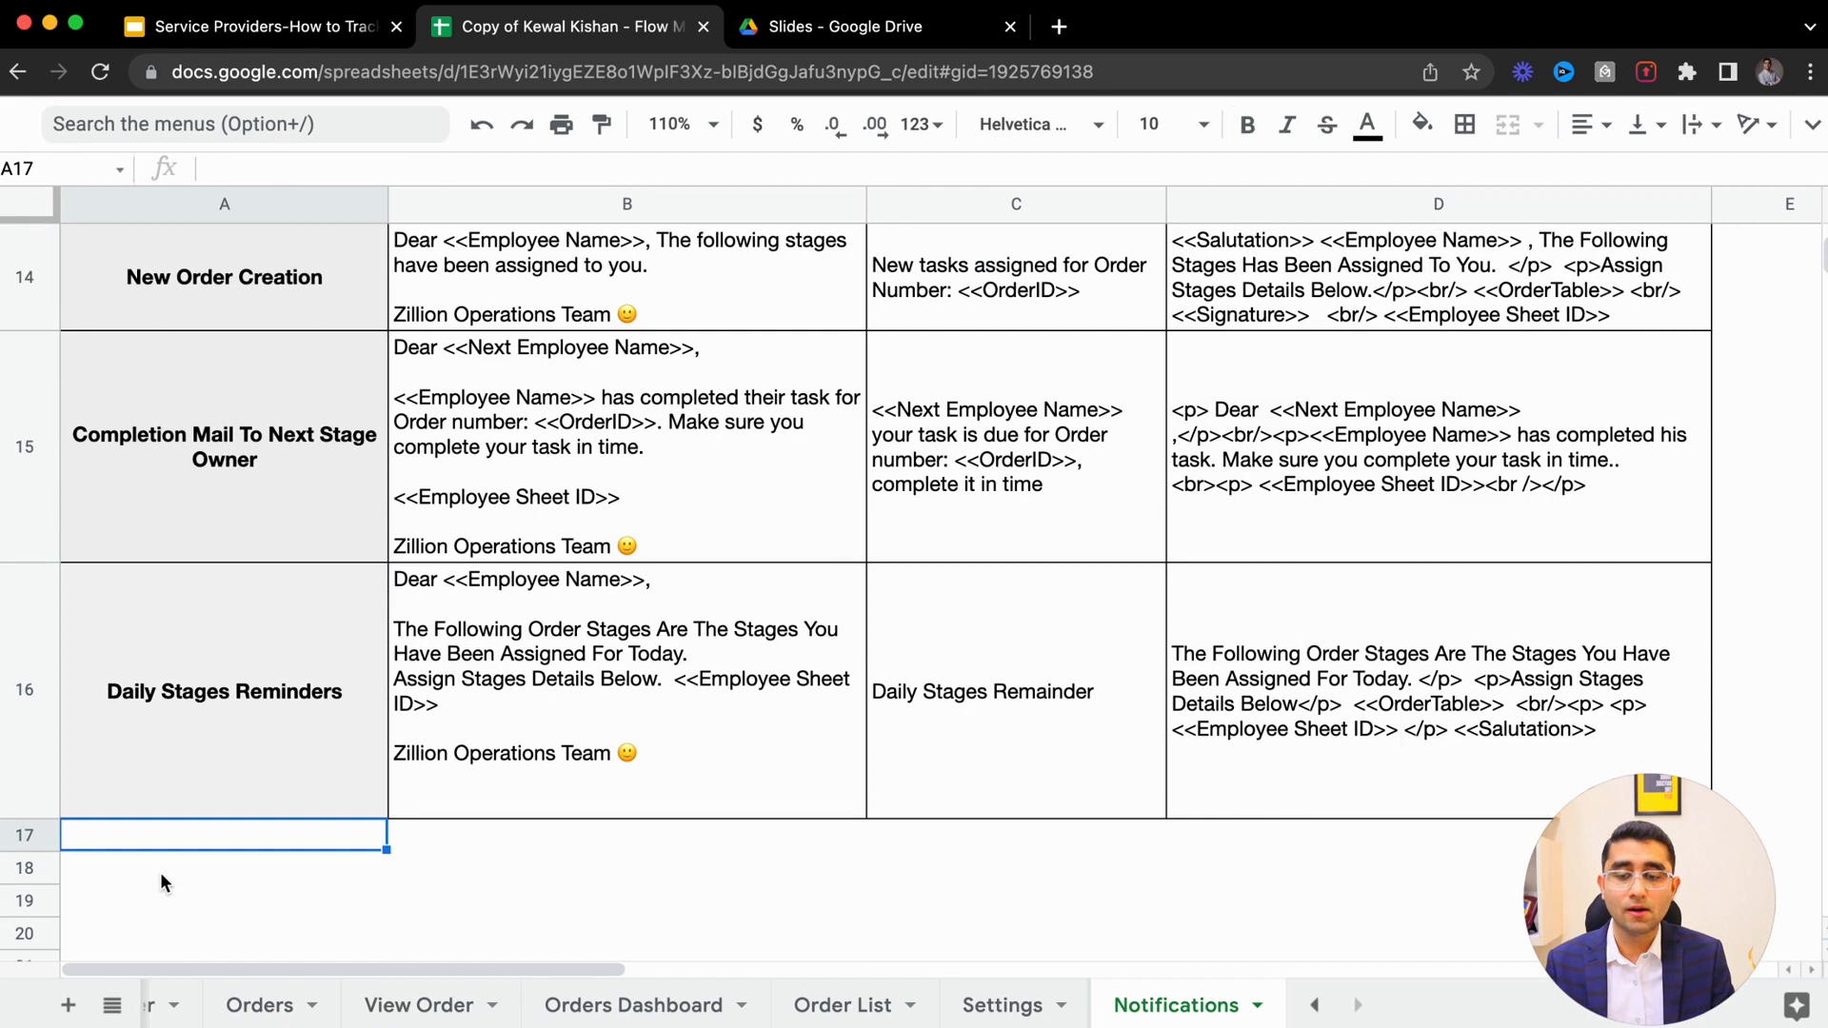
key(Up)
key(Up)
key(Up)
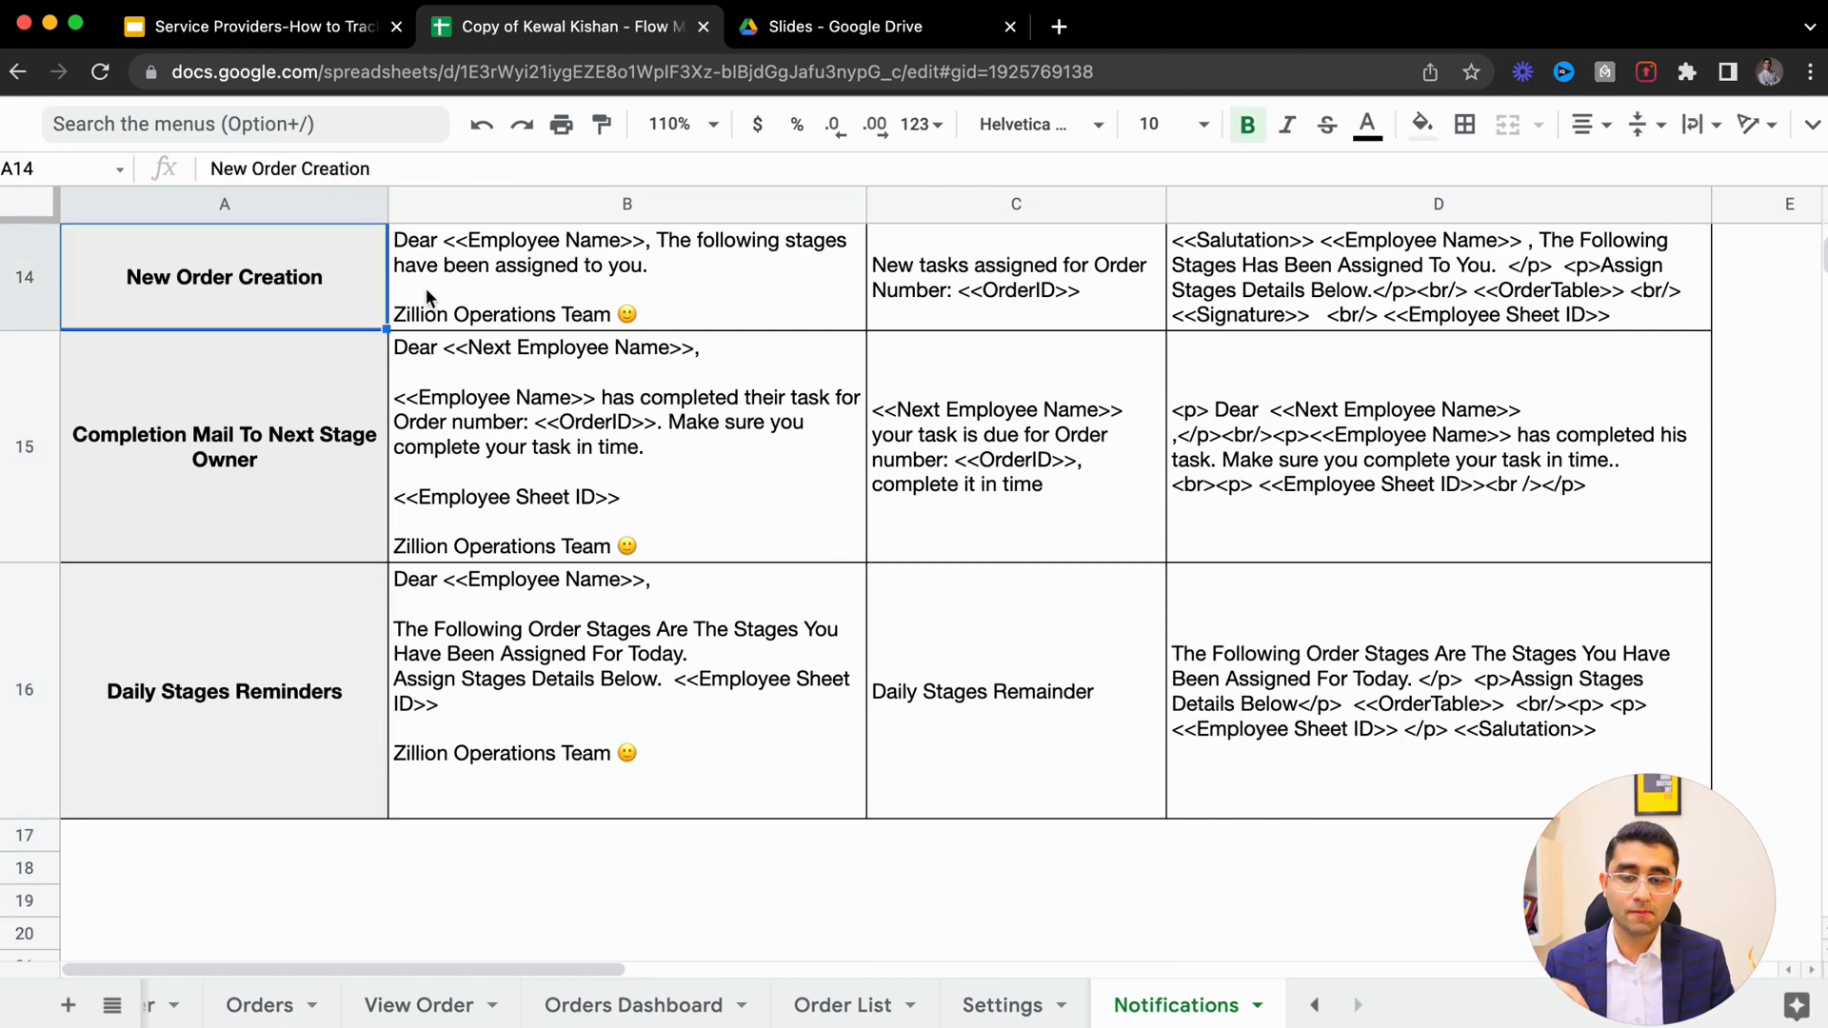
click(592, 261)
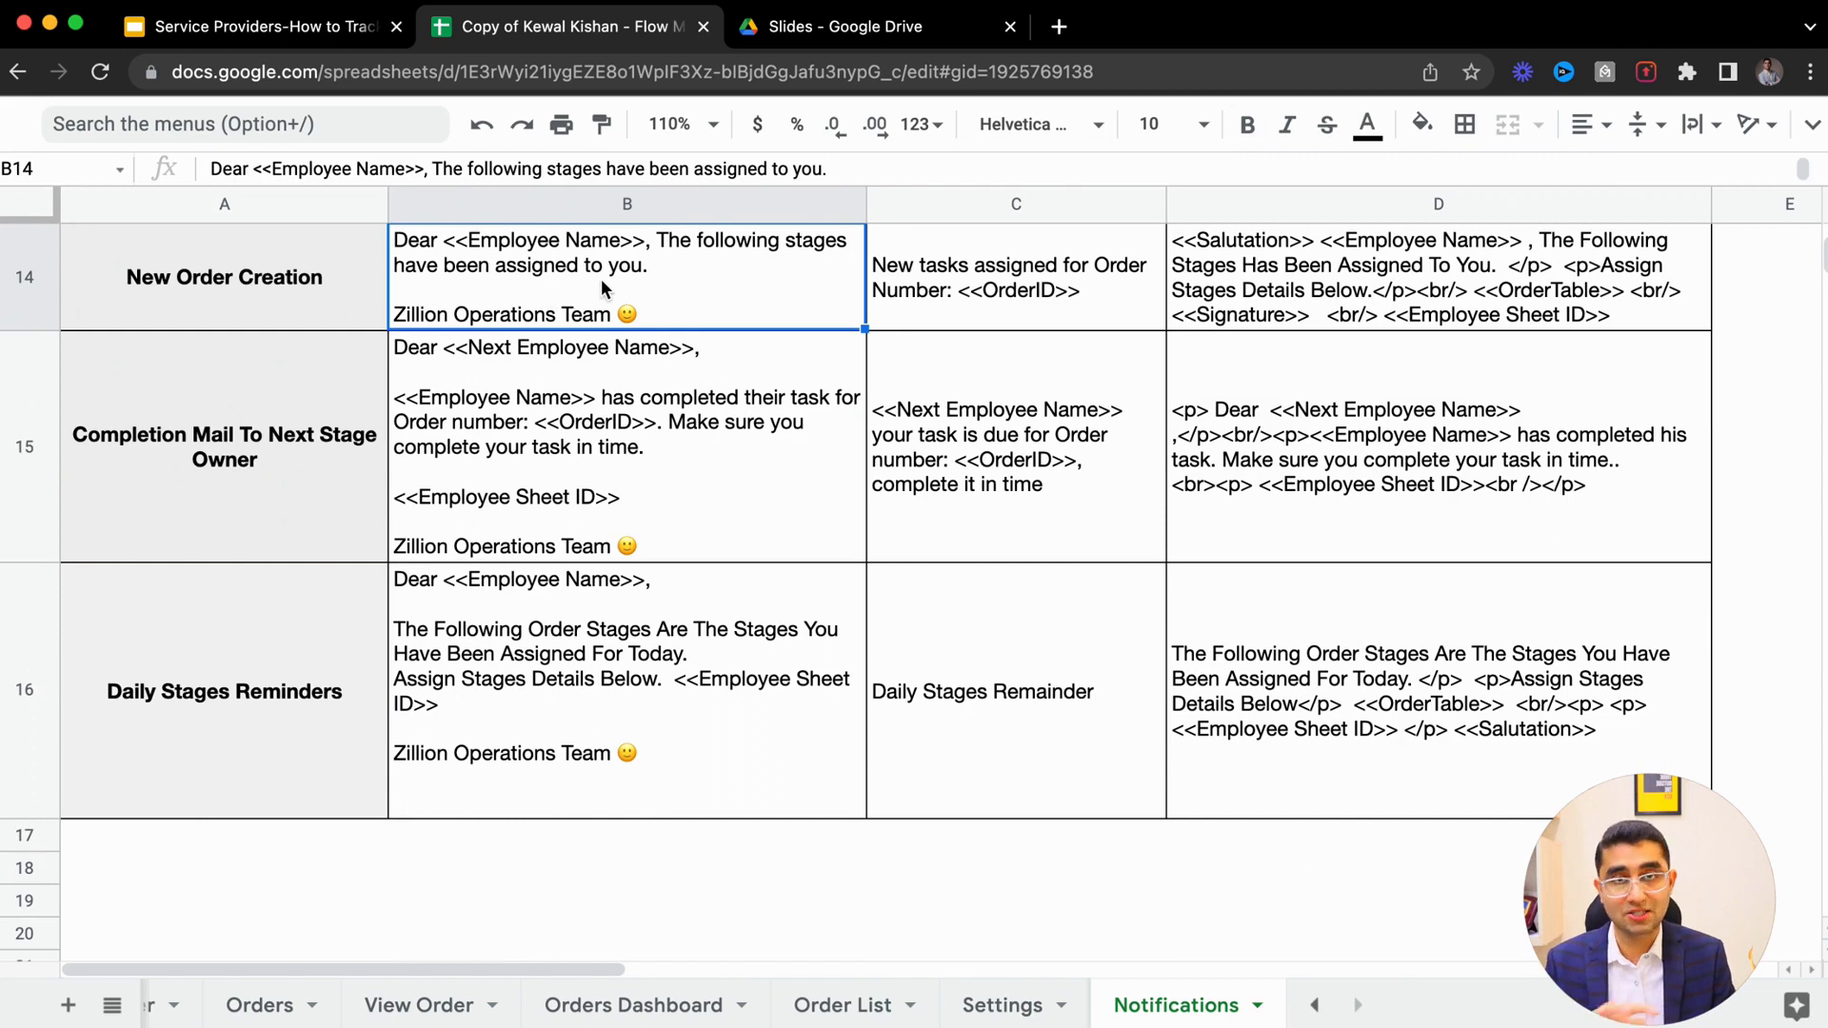
click(1349, 307)
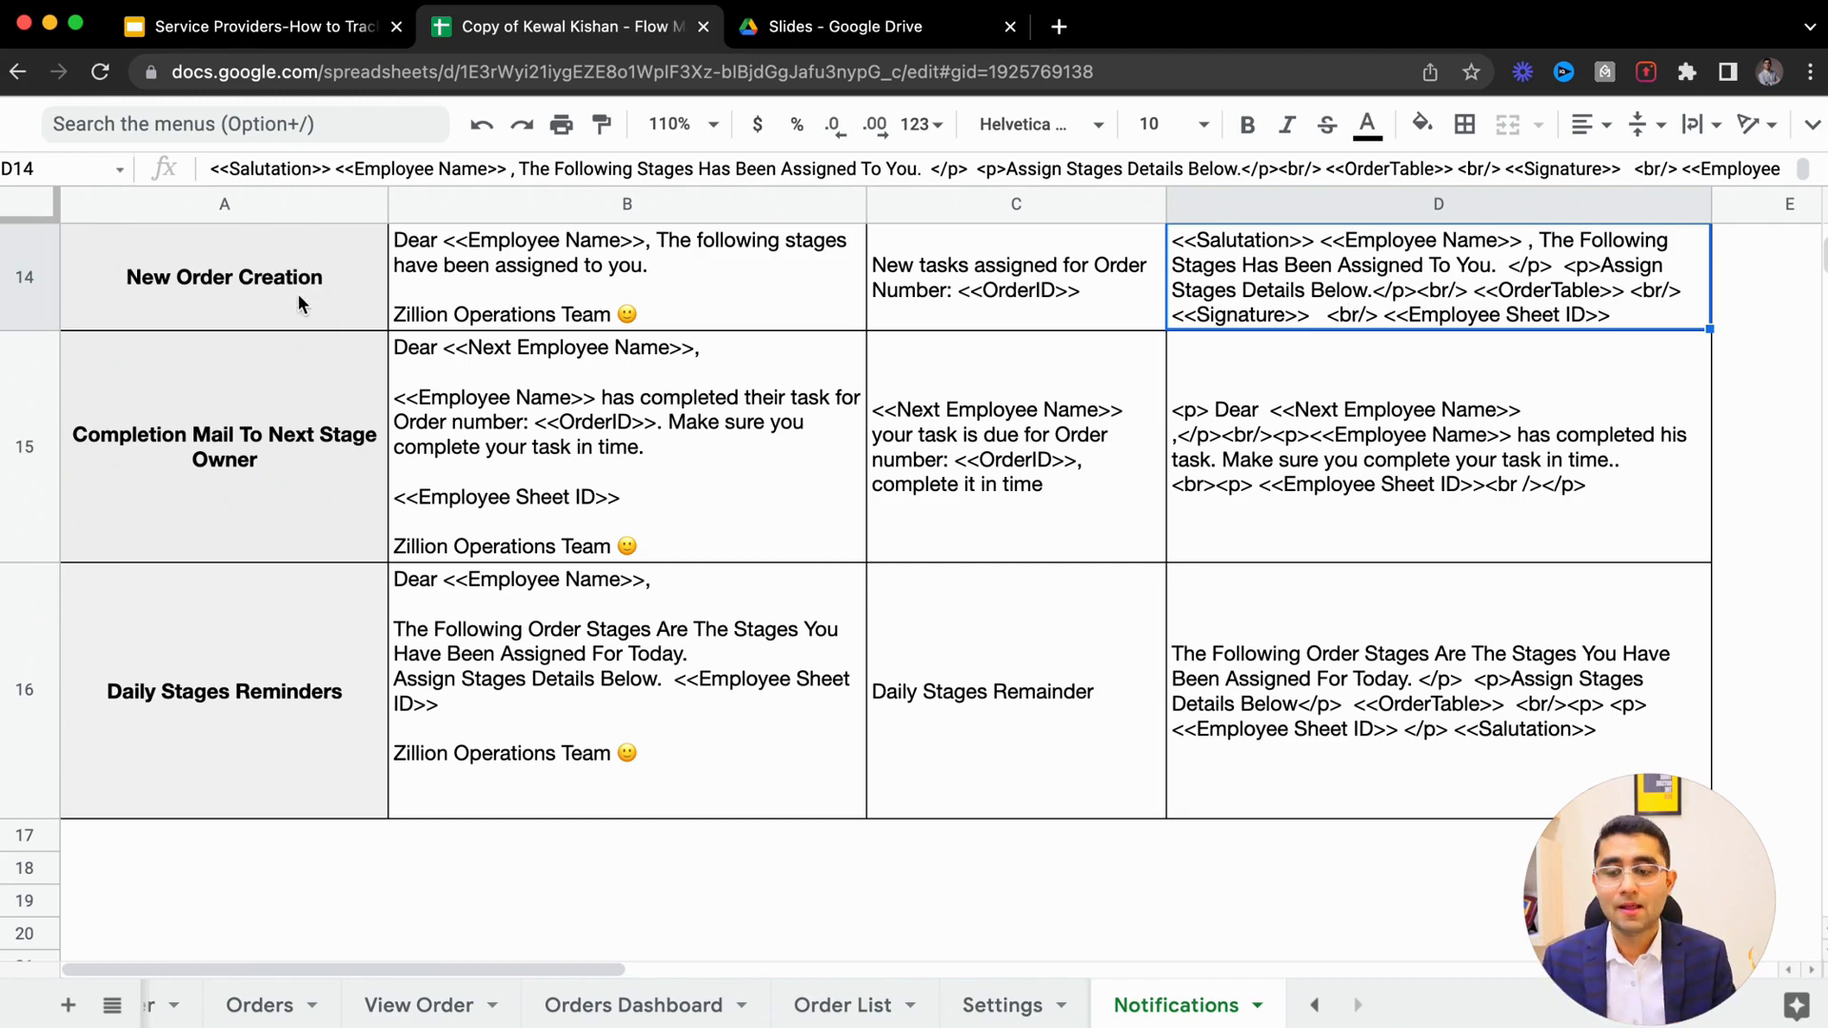
click(208, 438)
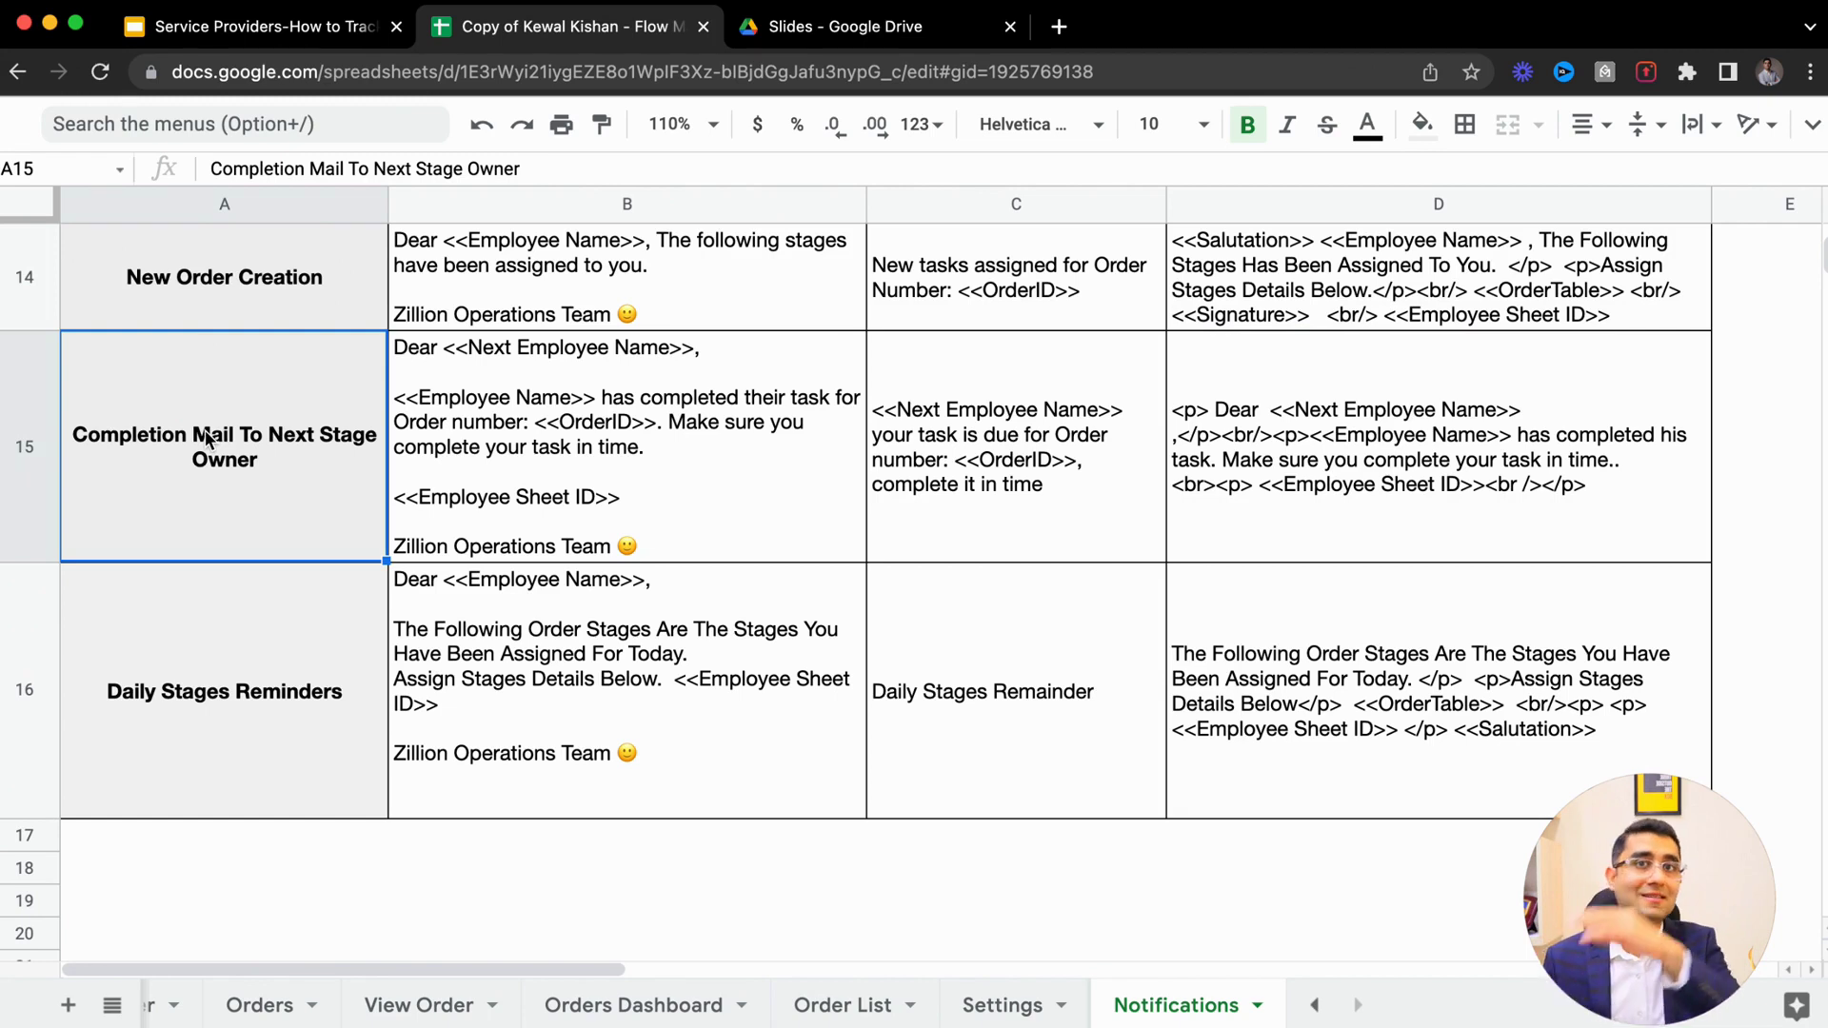
click(511, 433)
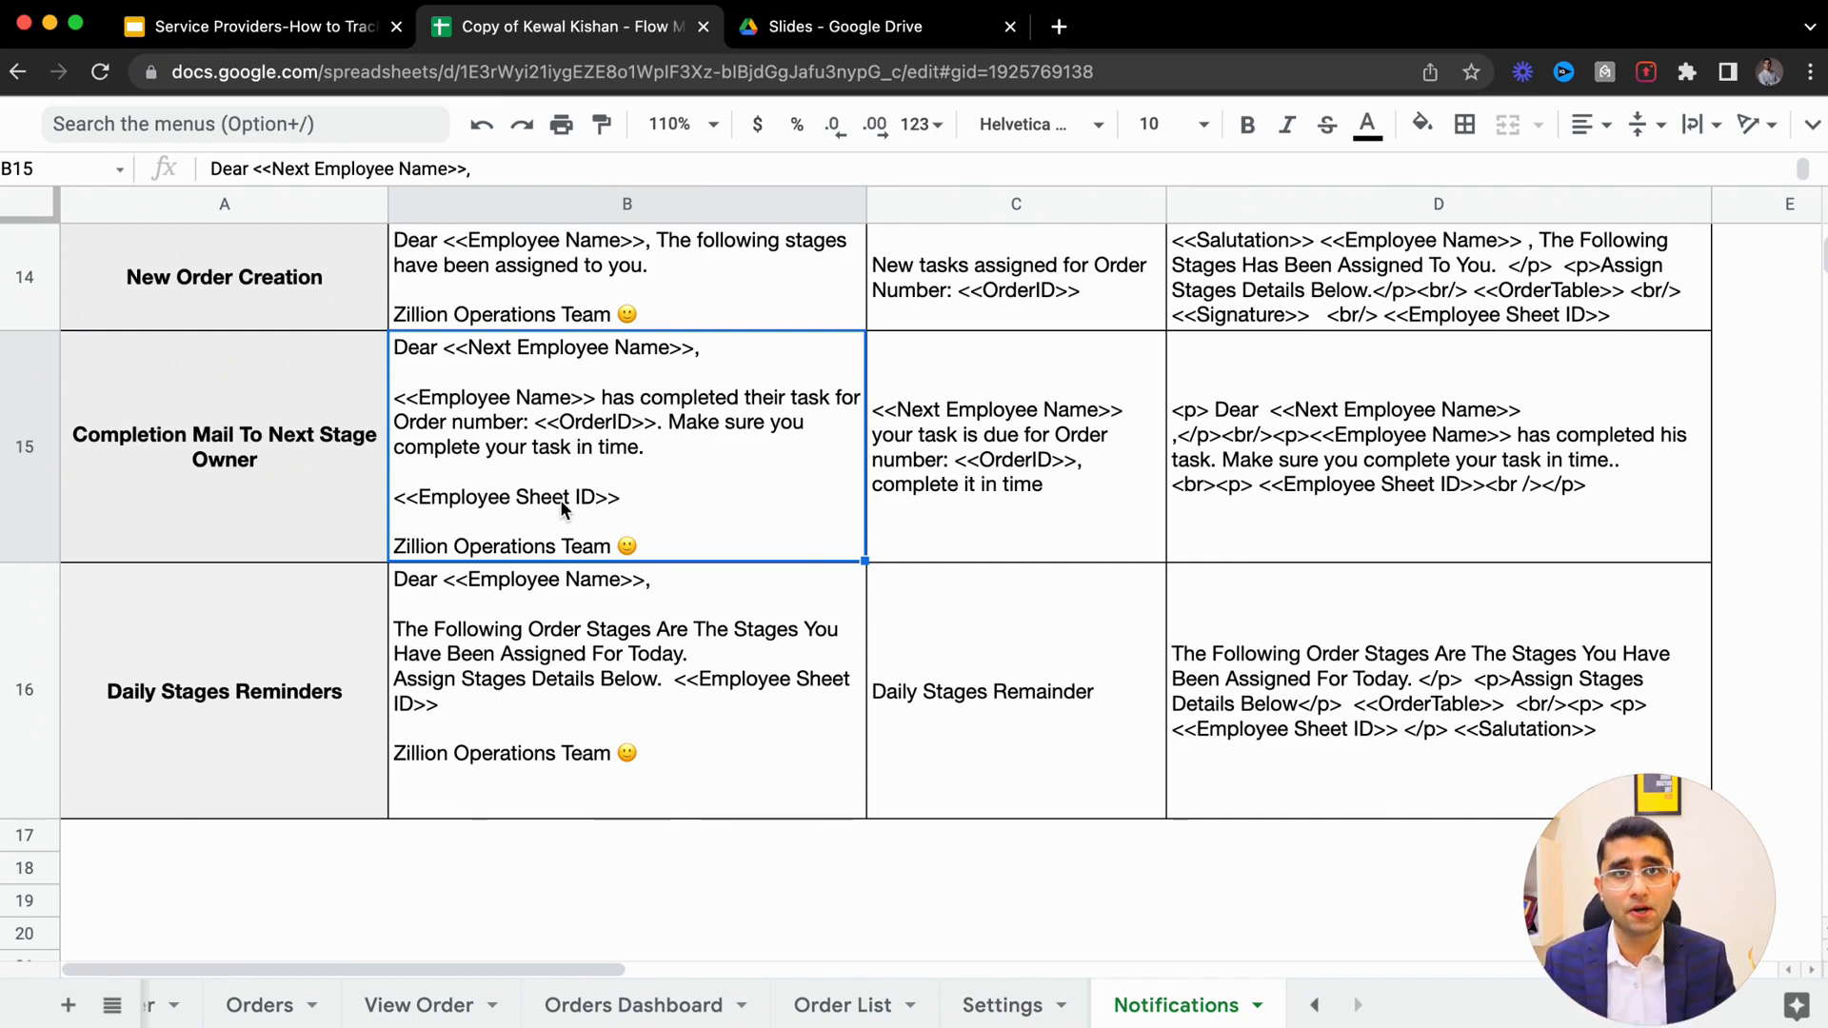
click(209, 665)
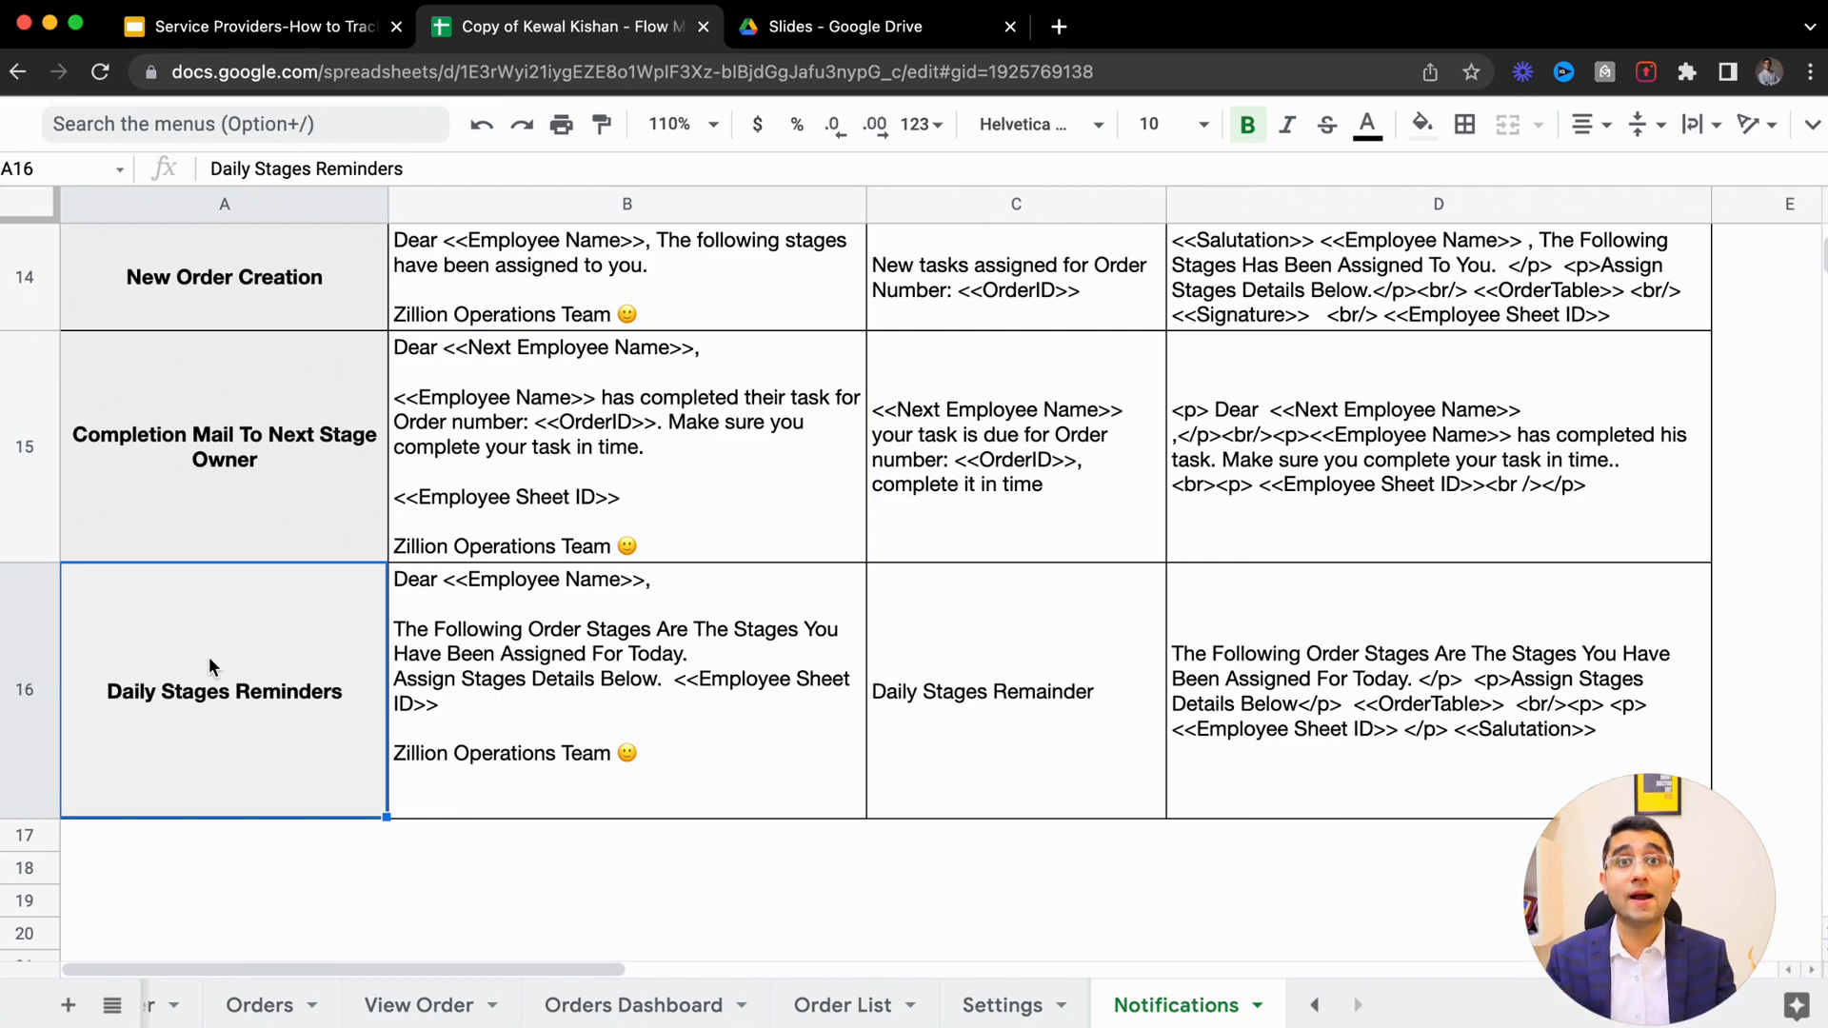
click(429, 759)
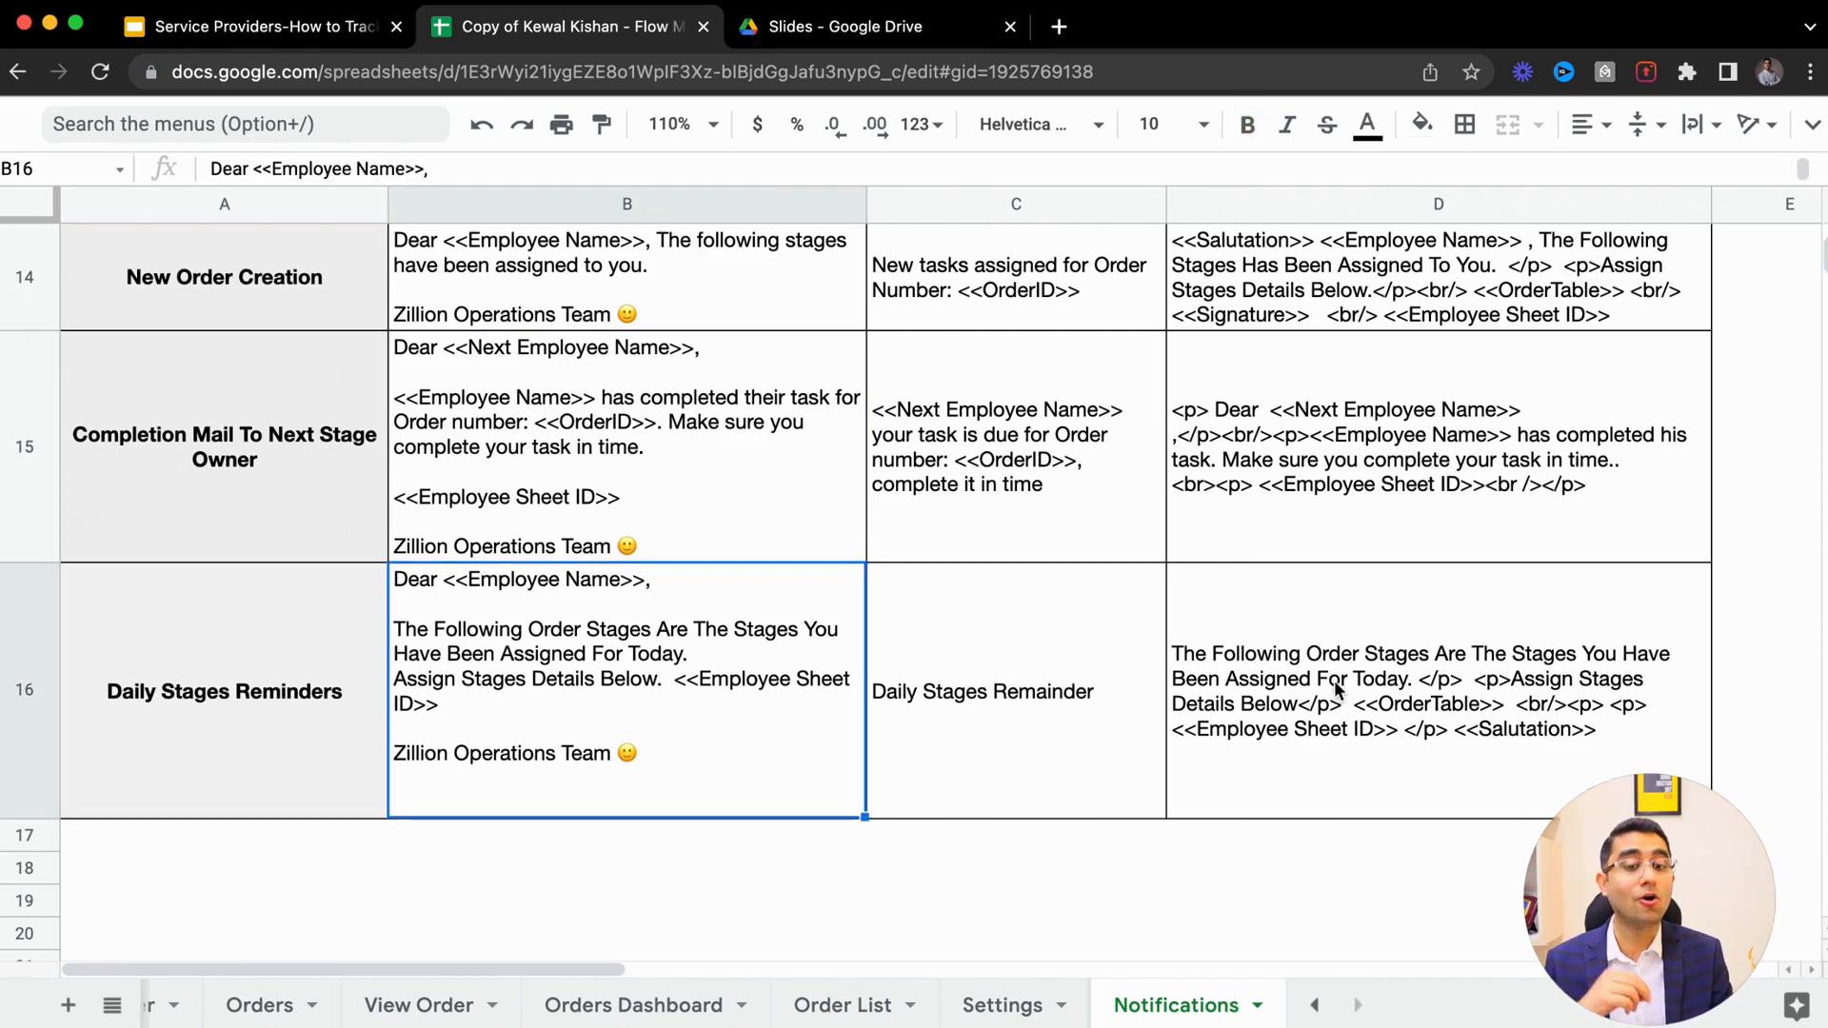
key(Right)
key(Right)
Step: Move through the Orders, View Order and New Order sheets, ending on the Orders log
click(259, 1007)
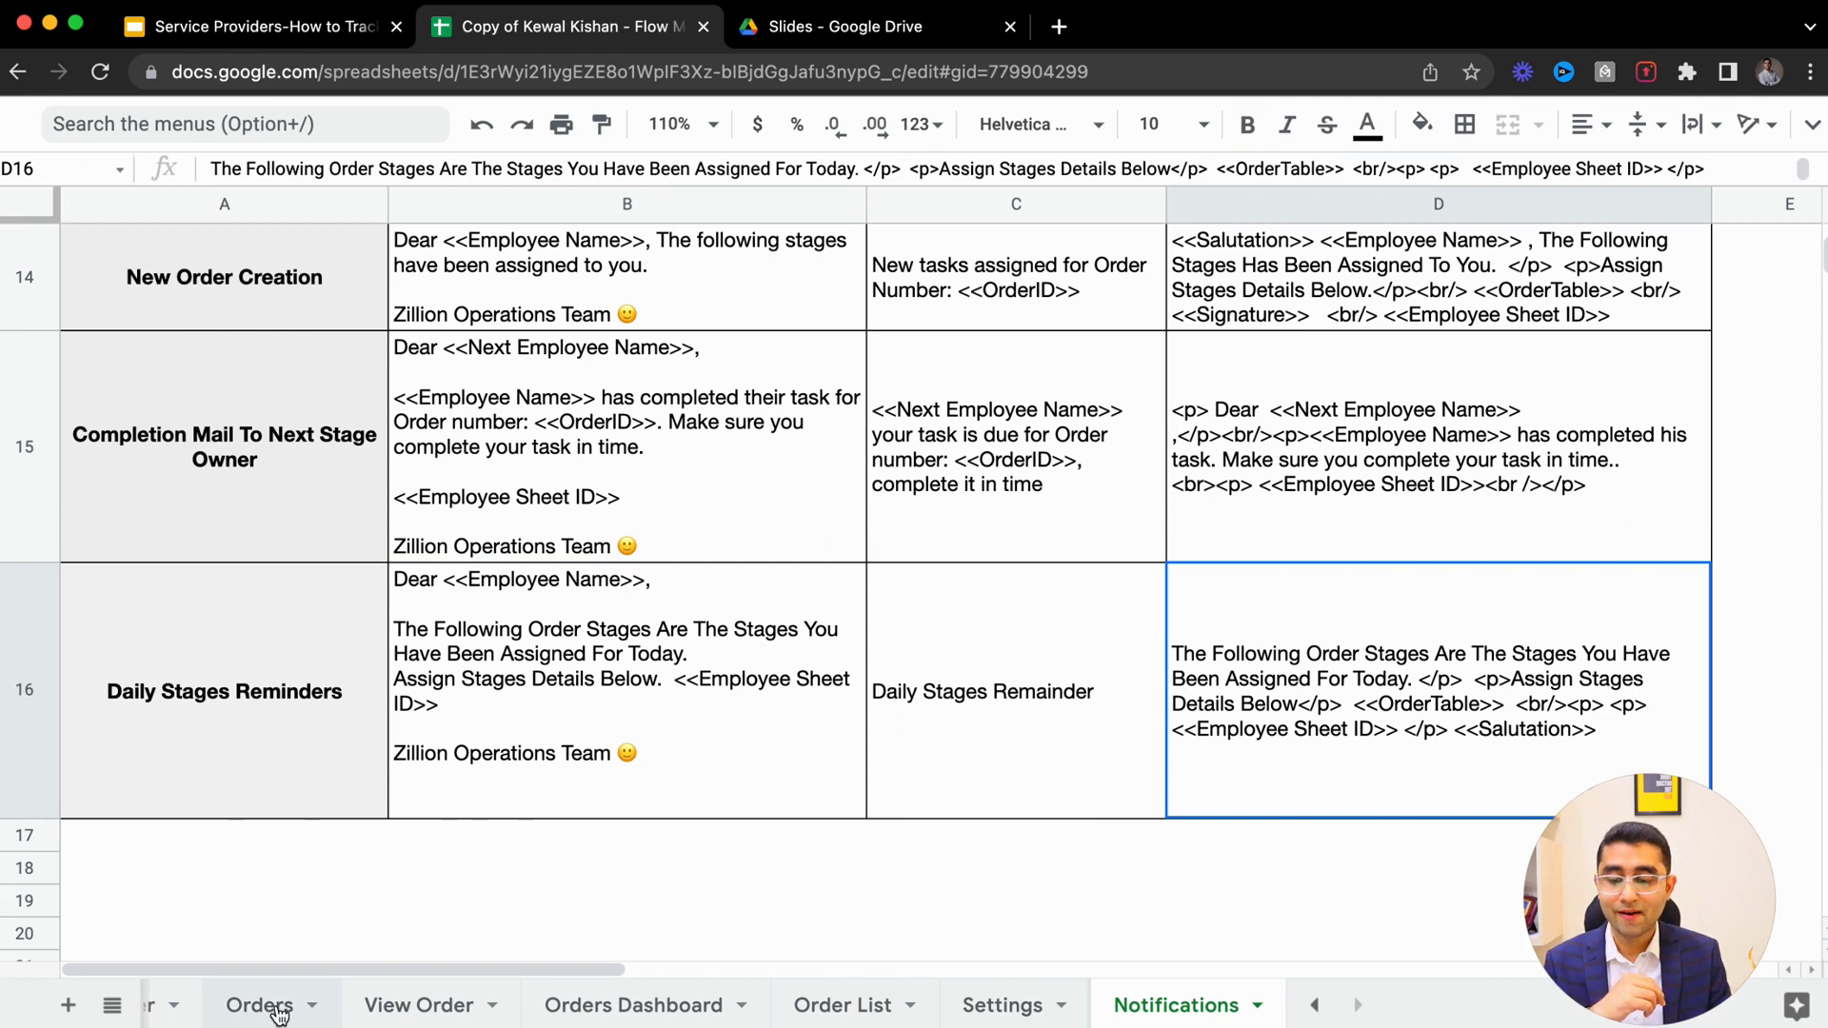
click(419, 1010)
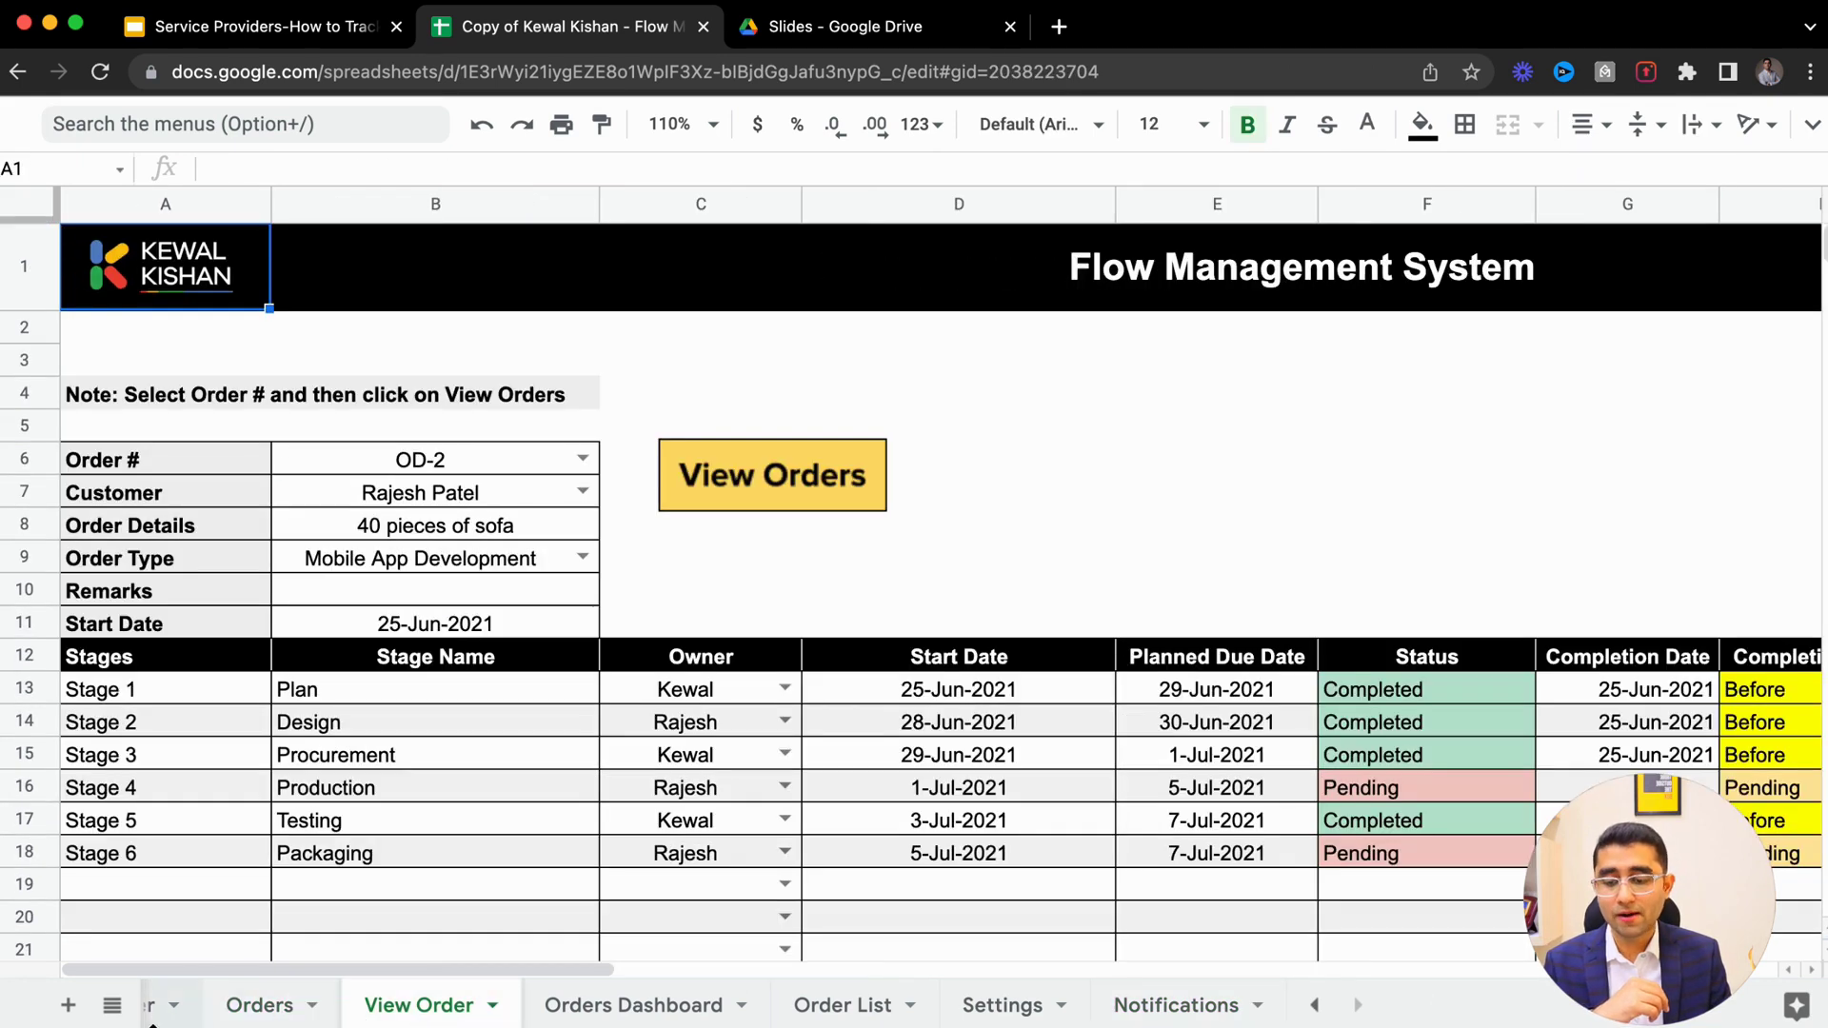
scroll(381, 1007, left, 5)
click(319, 1010)
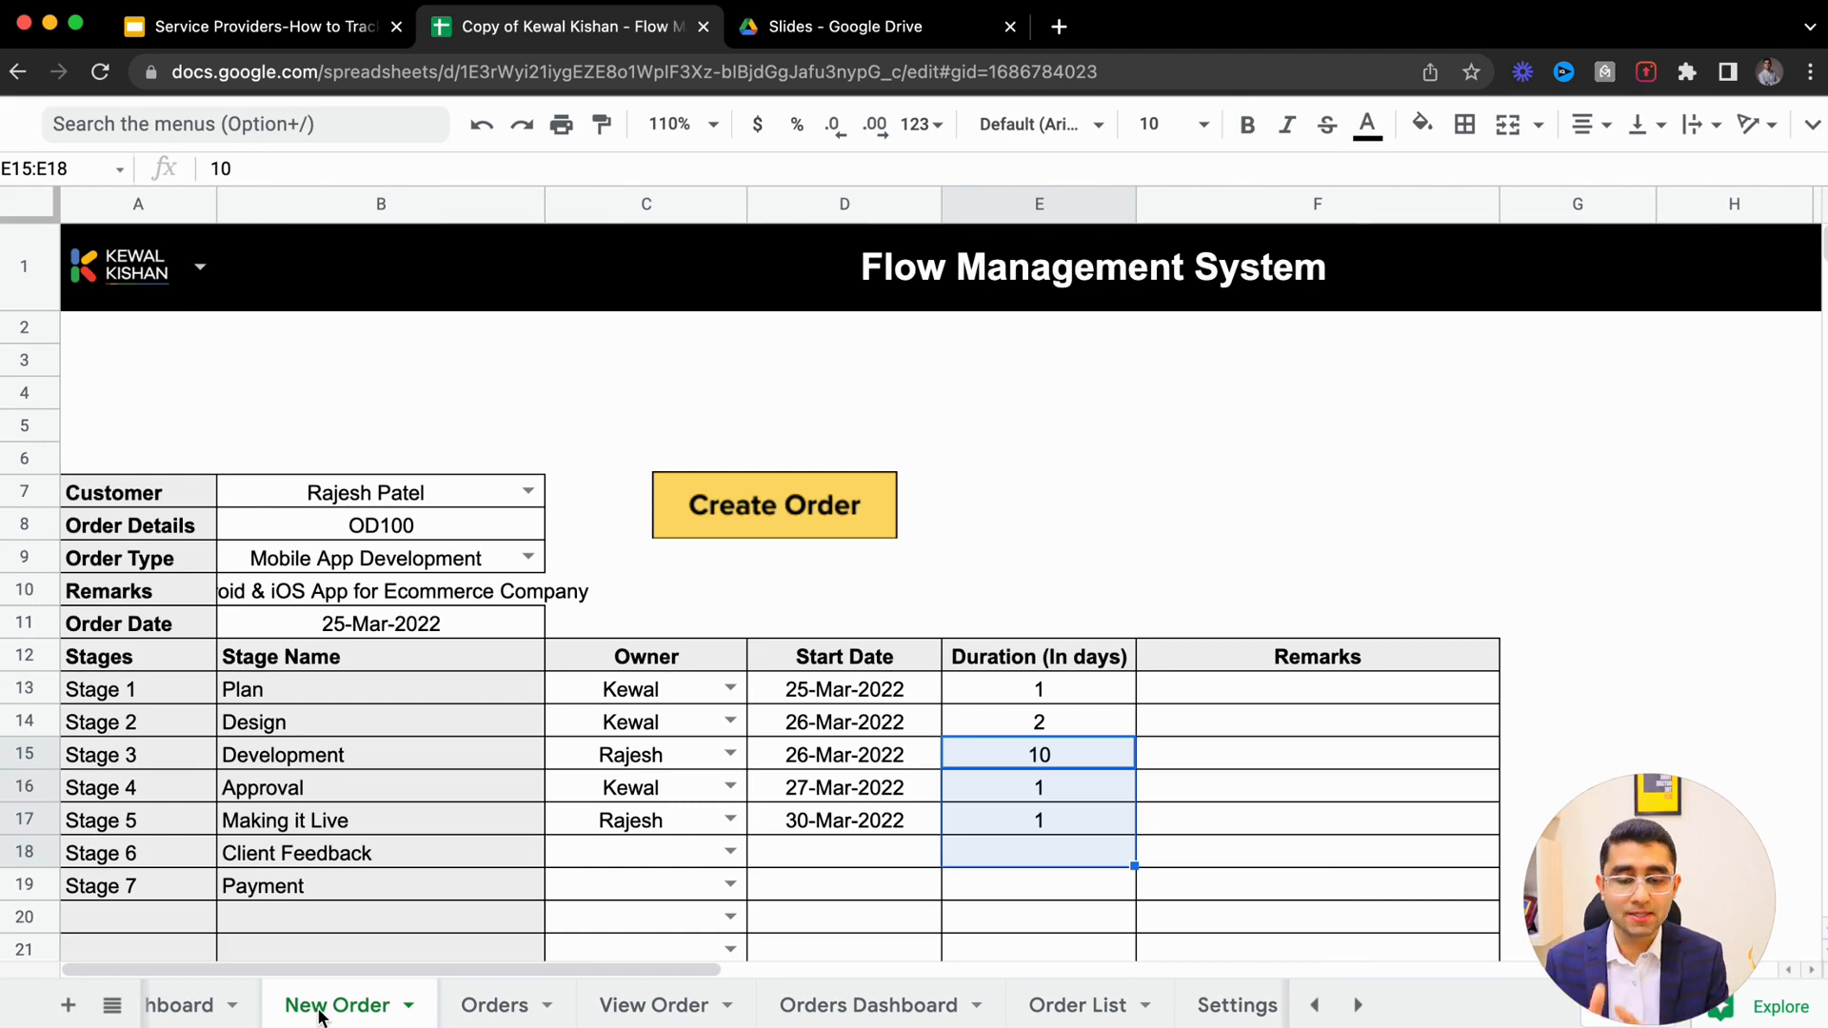
click(481, 1004)
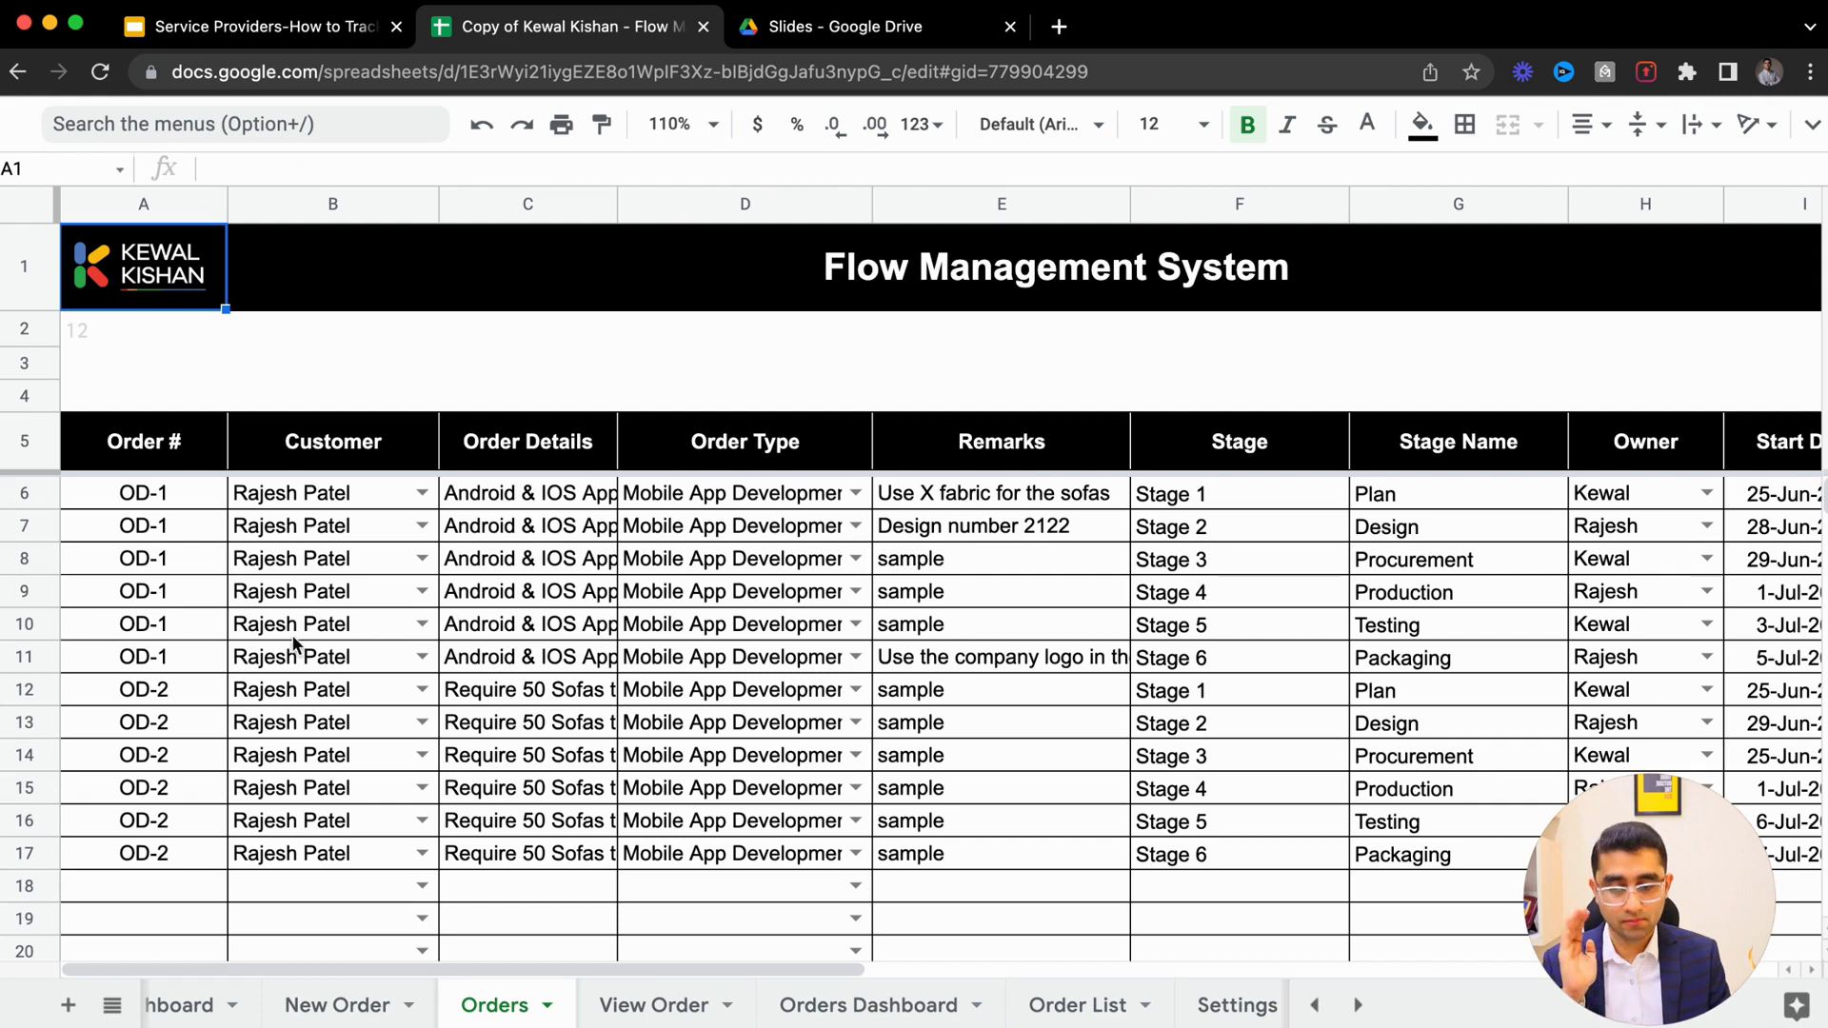
Step: Review customer, order details and Status values in the Orders log, then return to View Order
click(381, 623)
click(562, 590)
scroll(603, 591, right, 10)
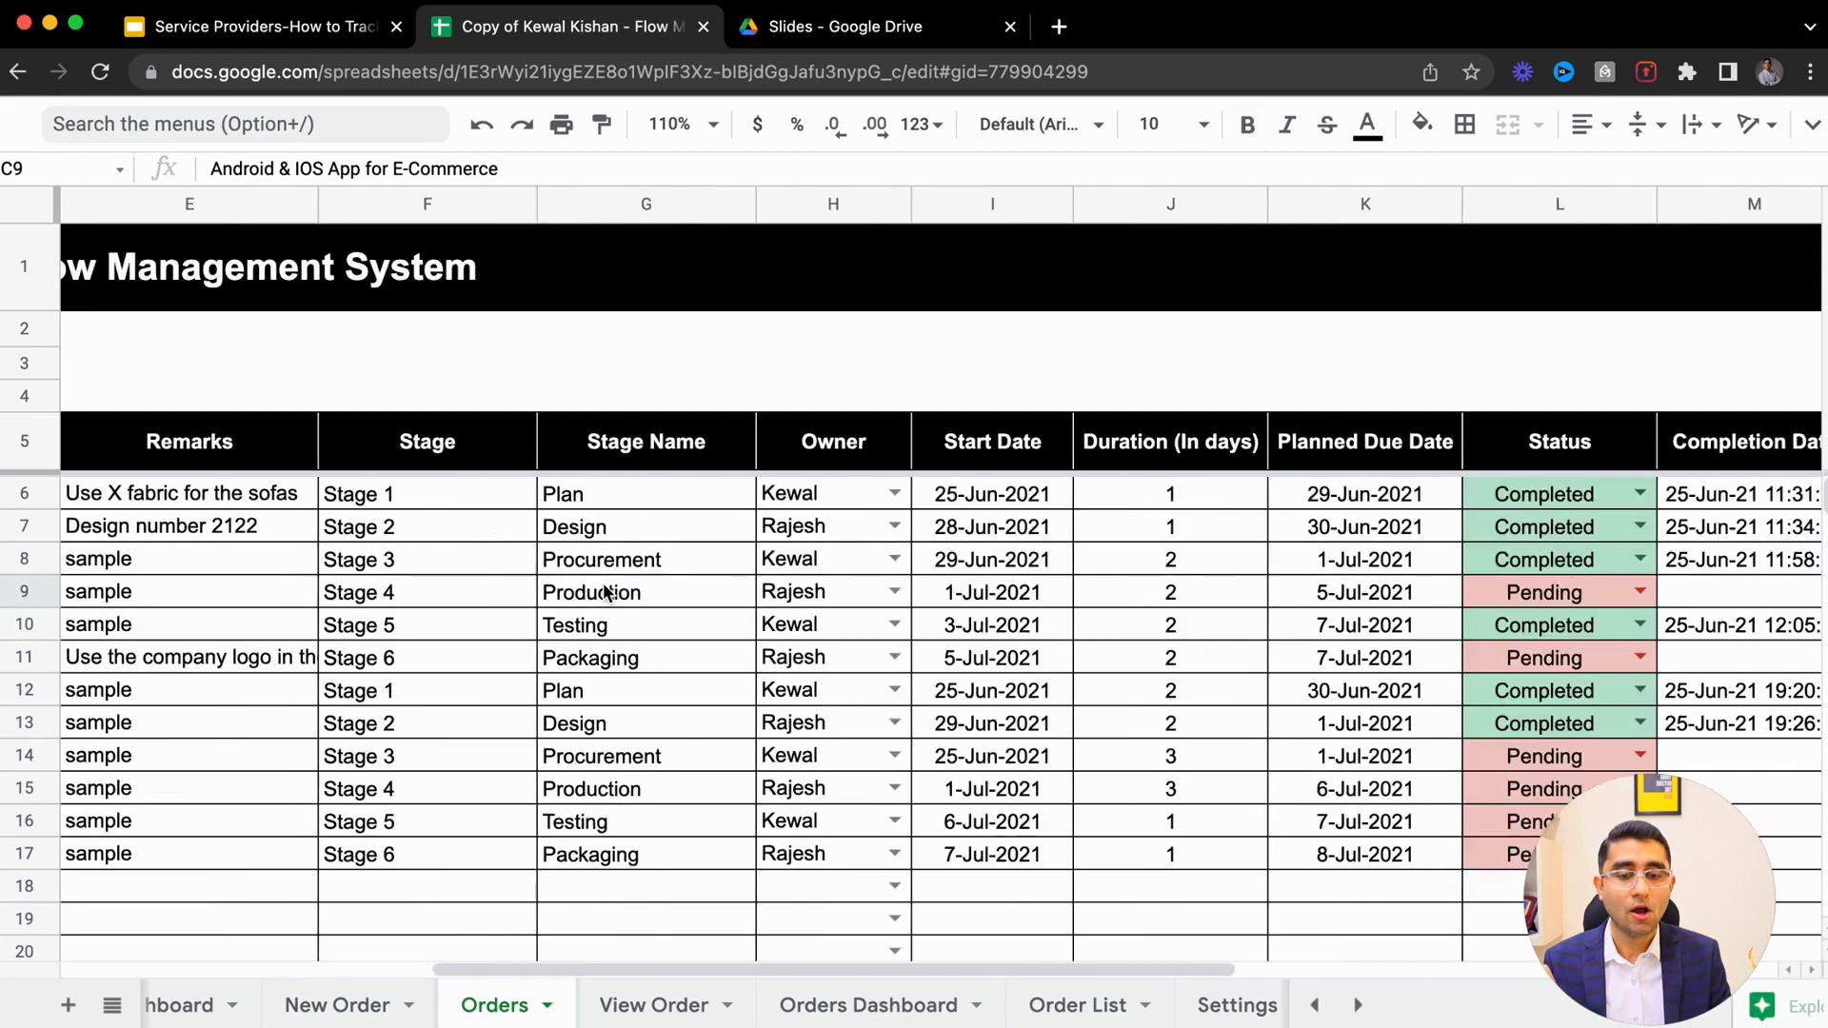
drag(362, 495, 286, 763)
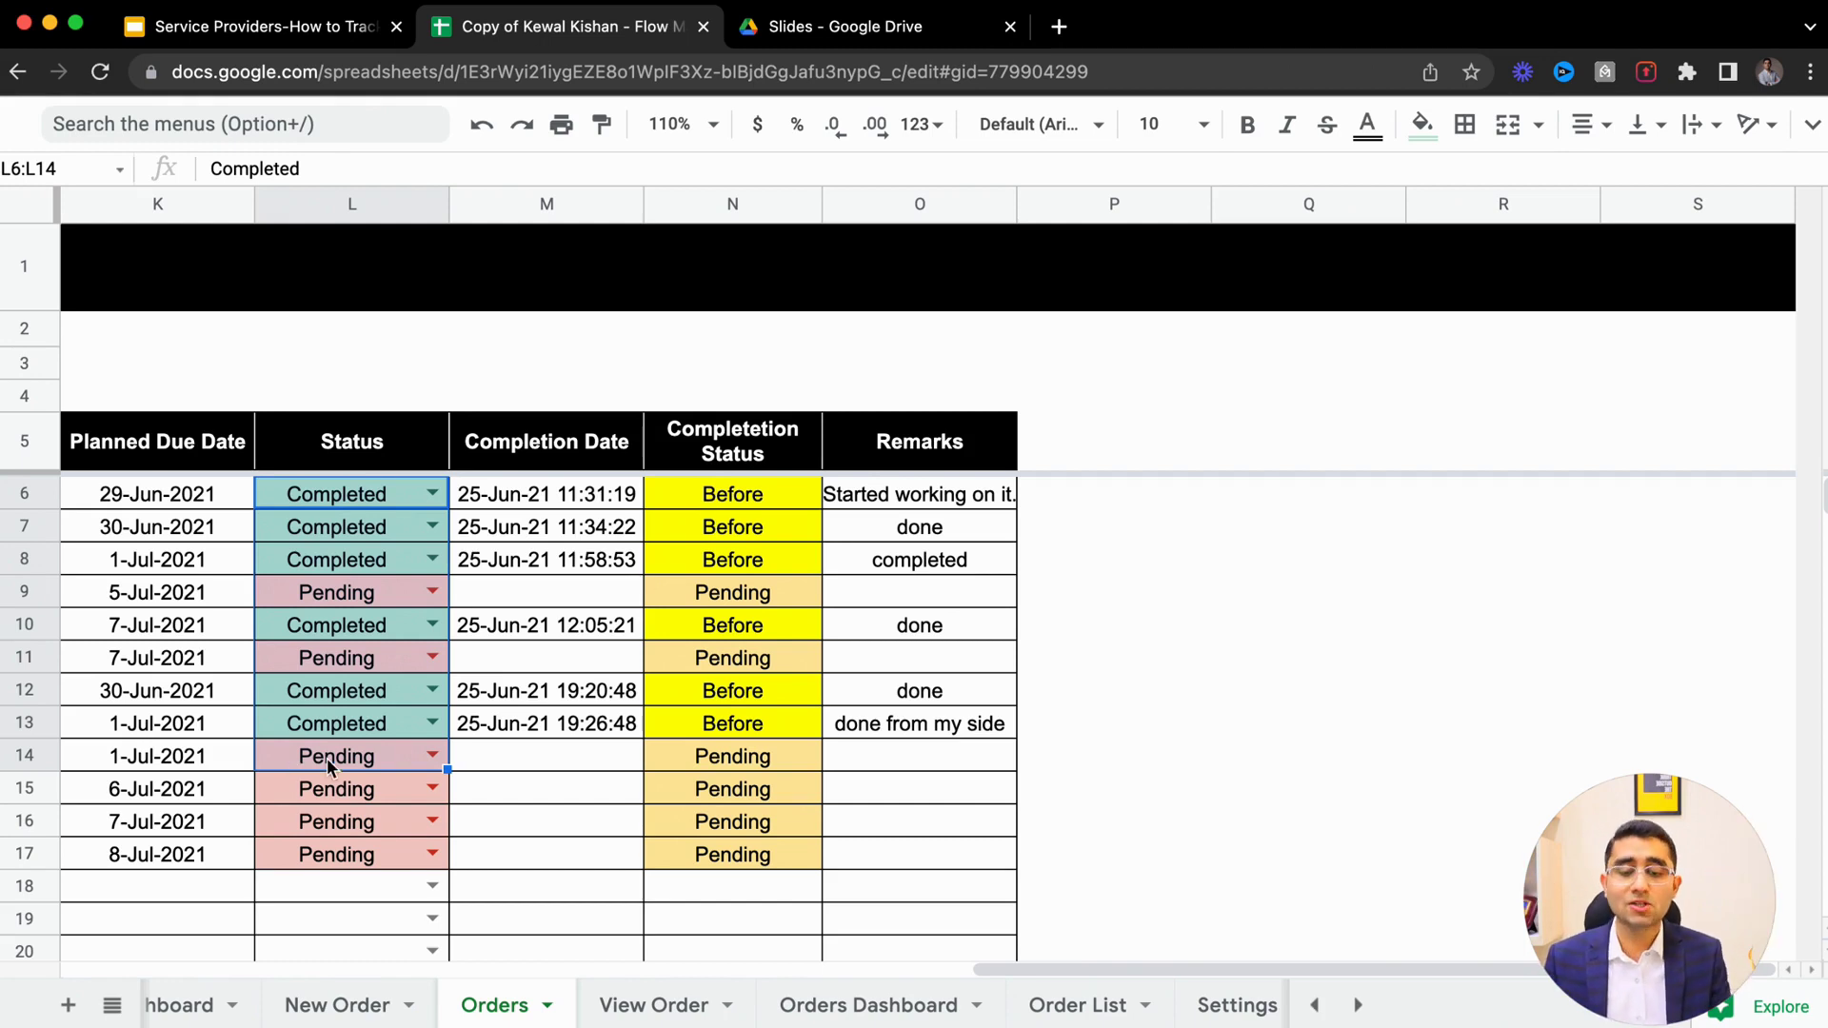
click(653, 1011)
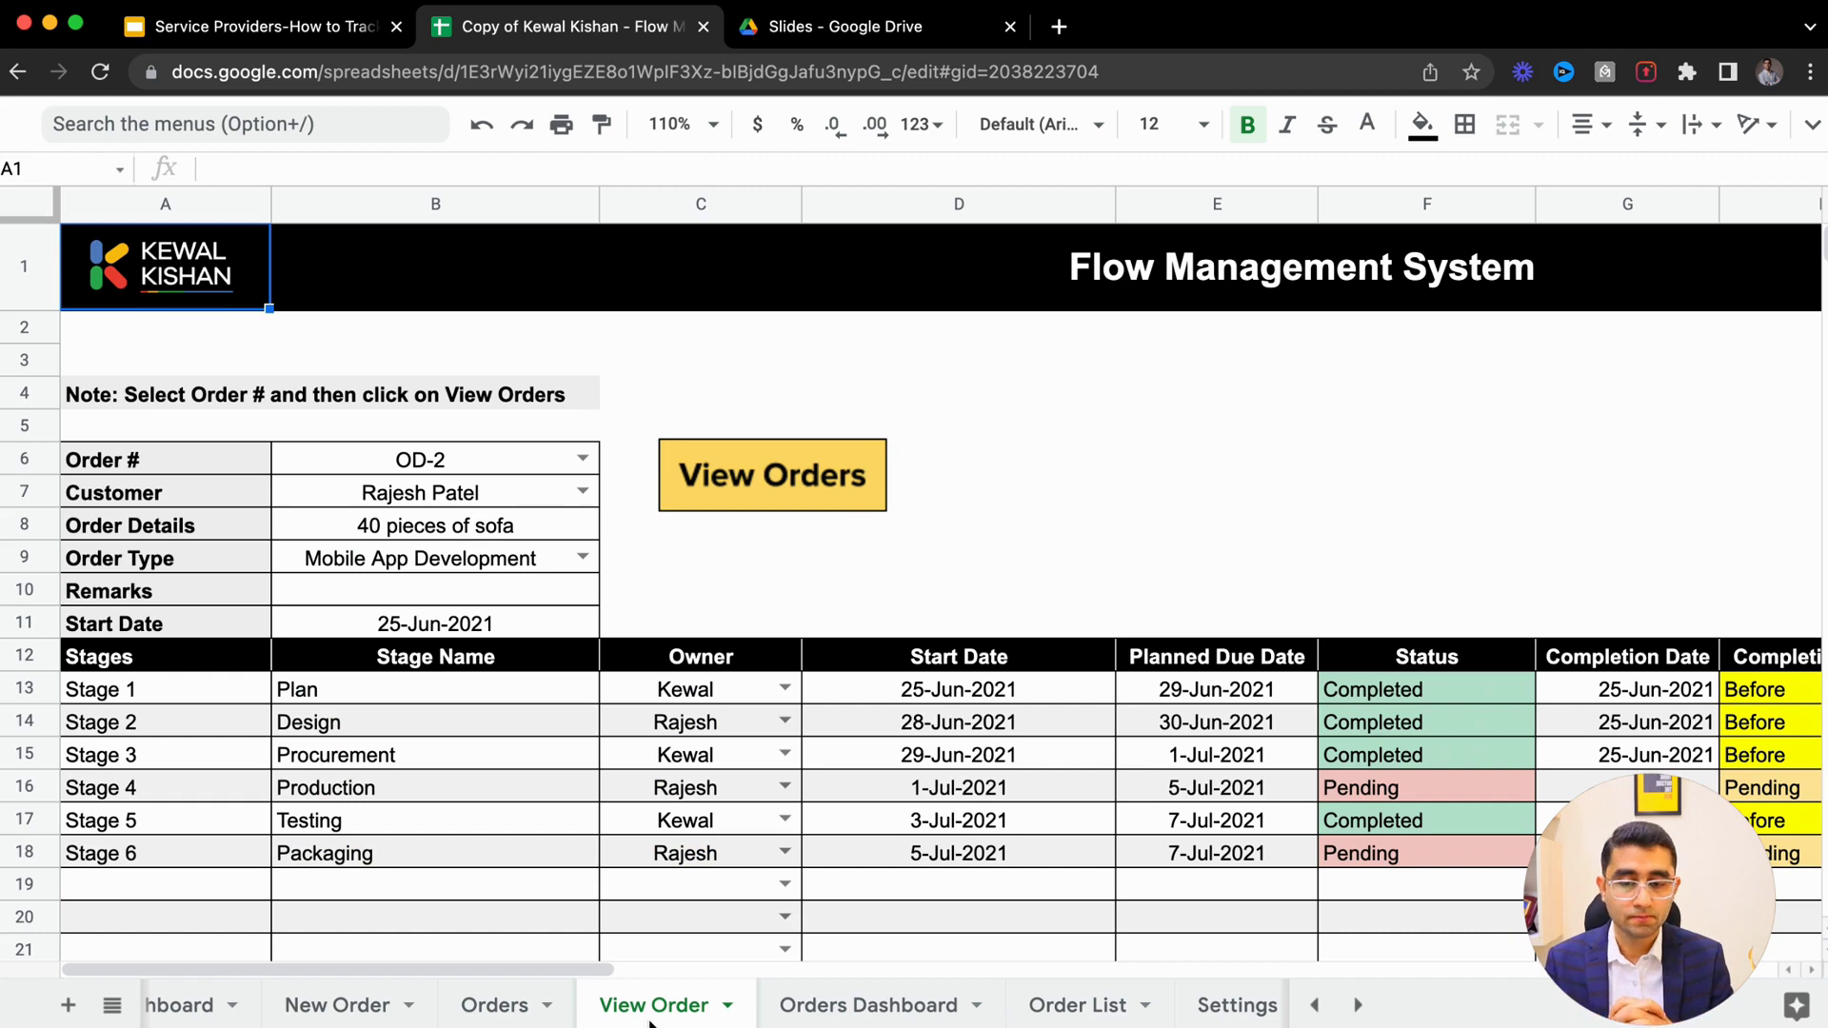
Step: Clear the View Order header details in B7:B11 and the stage table A13:I18
click(416, 499)
key(shift+Down)
key(shift+Down)
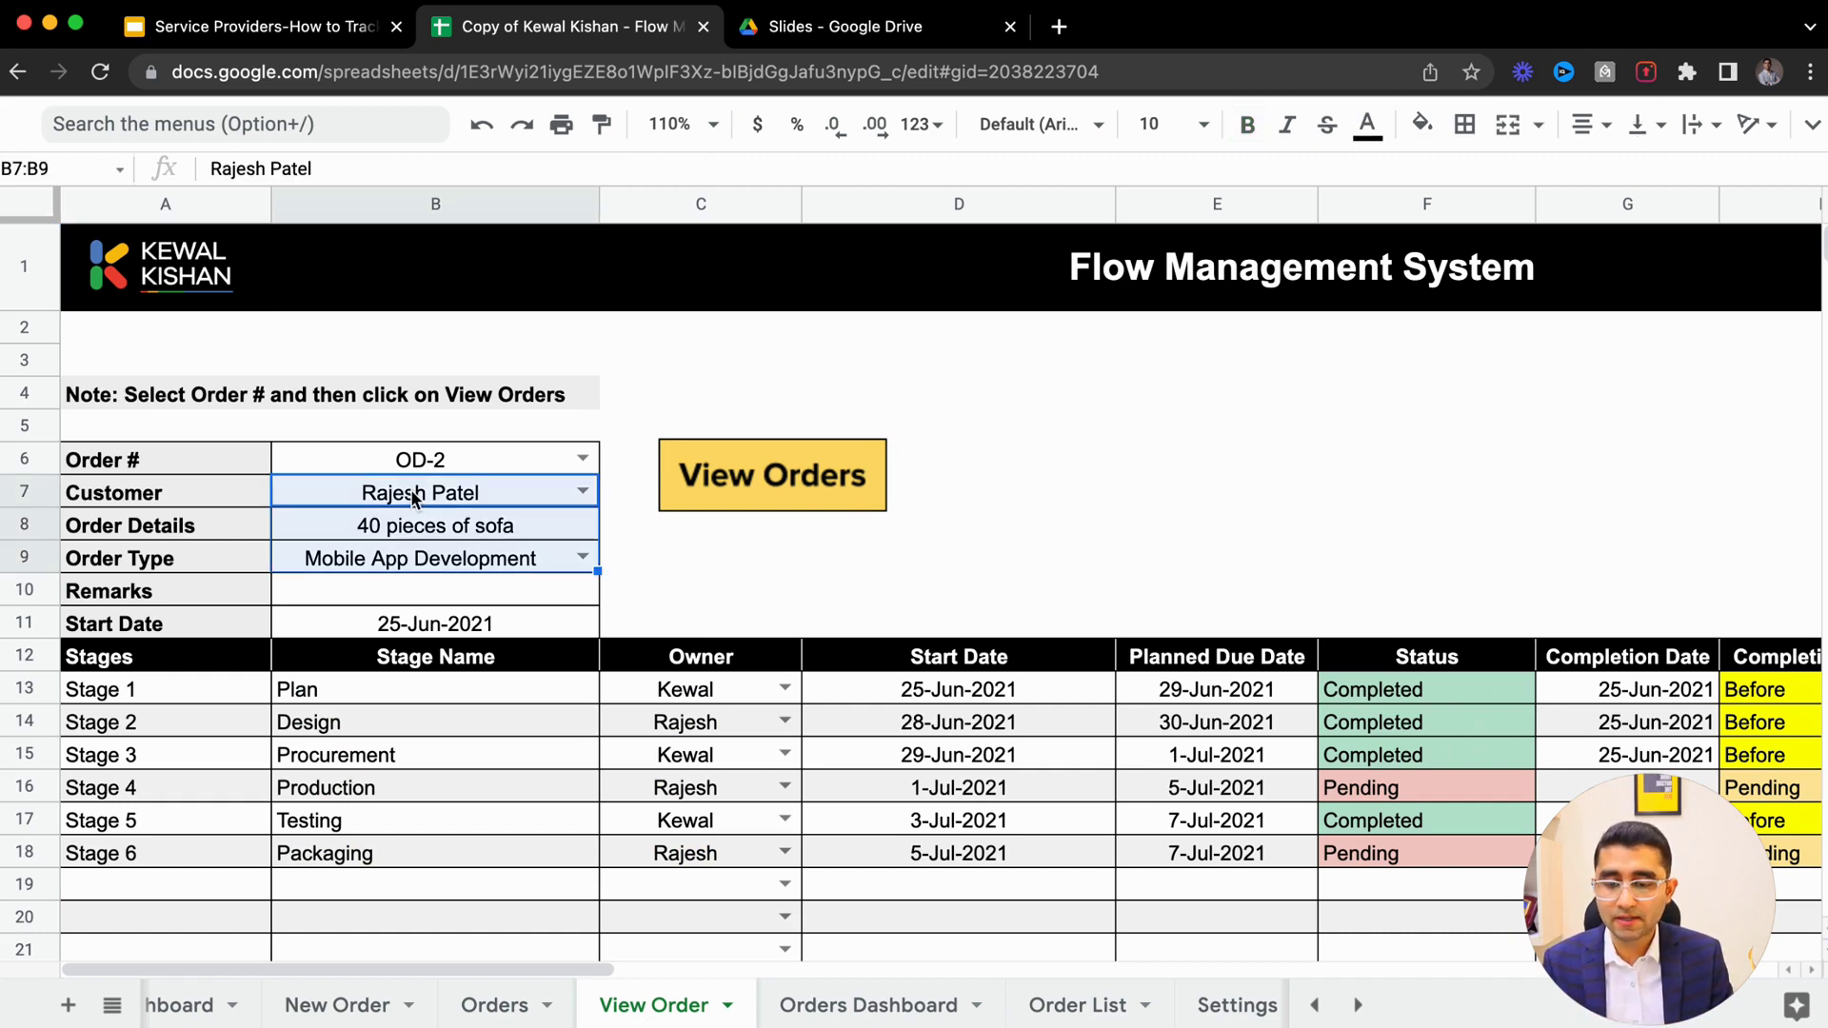
key(shift+Down)
key(shift+Down)
key(Delete)
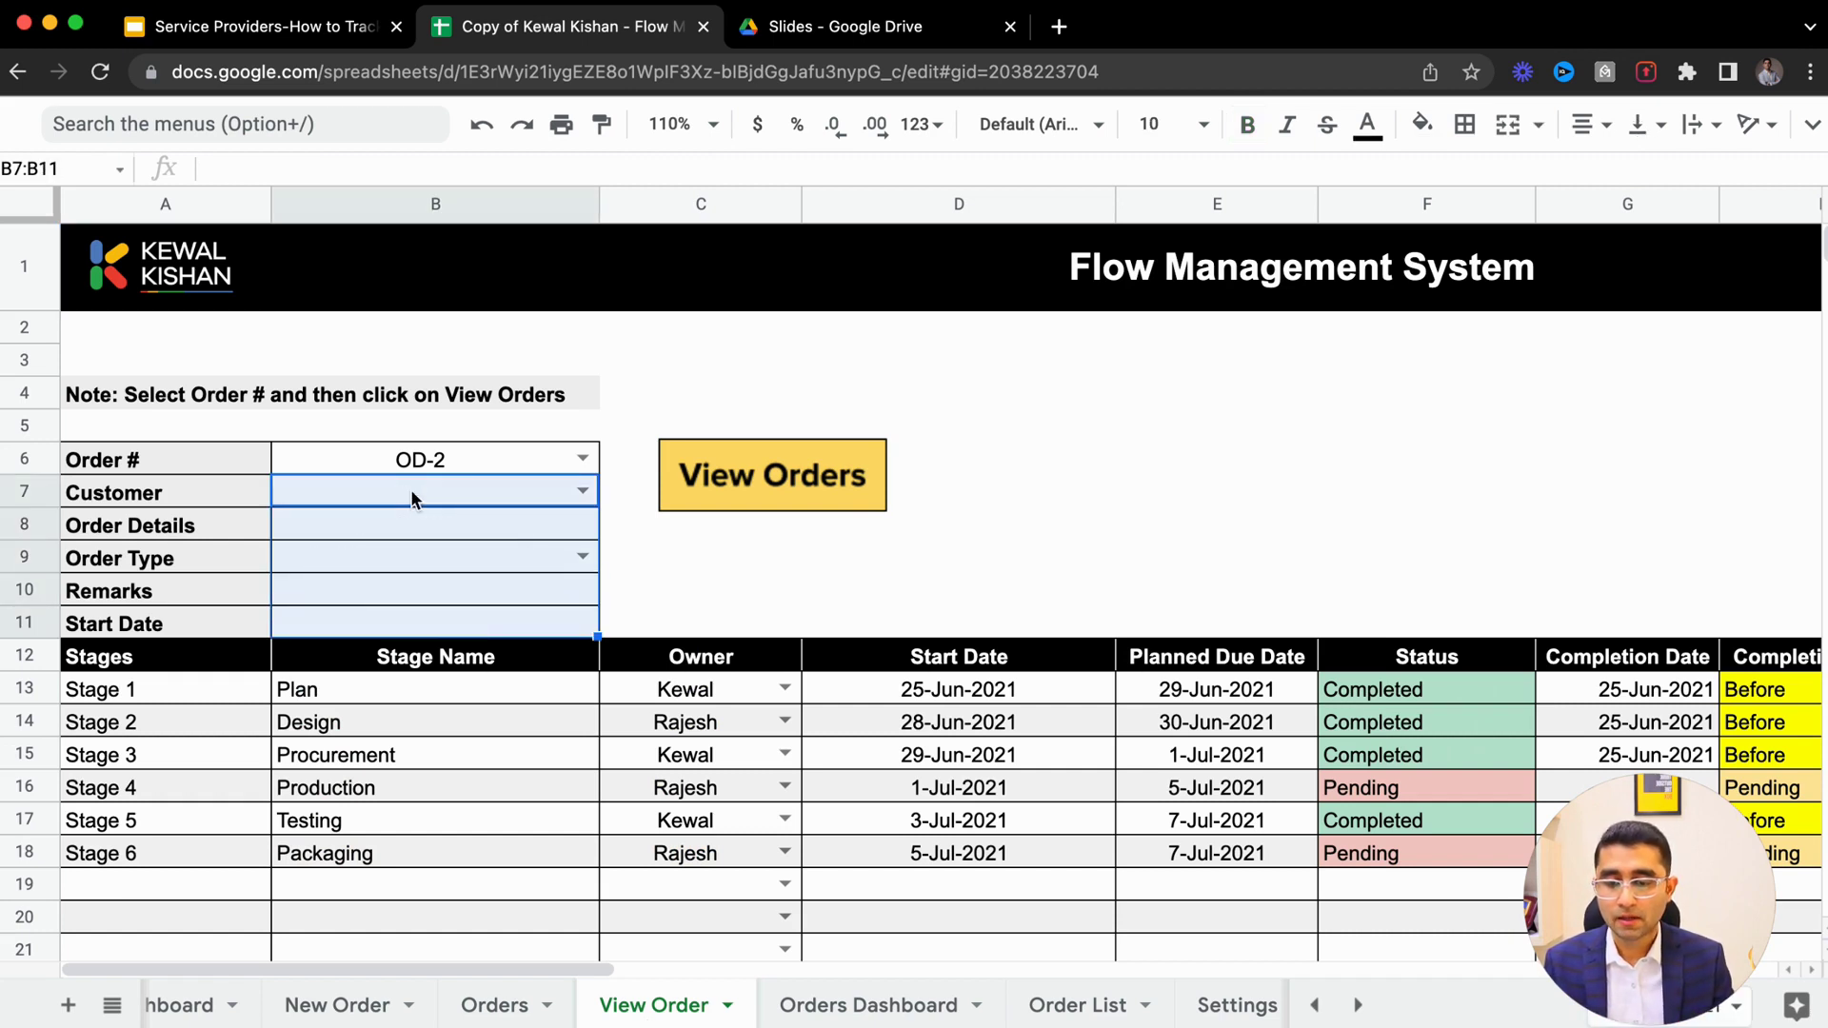
click(116, 696)
key(shift+Down)
key(shift+Down)
key(shift+Down)
key(shift+Down)
key(shift+Down)
key(shift+Right)
key(shift+Right)
key(shift+Right)
key(shift+Right)
key(shift+Right)
key(shift+Right)
key(shift+Right)
key(shift+Right)
key(Delete)
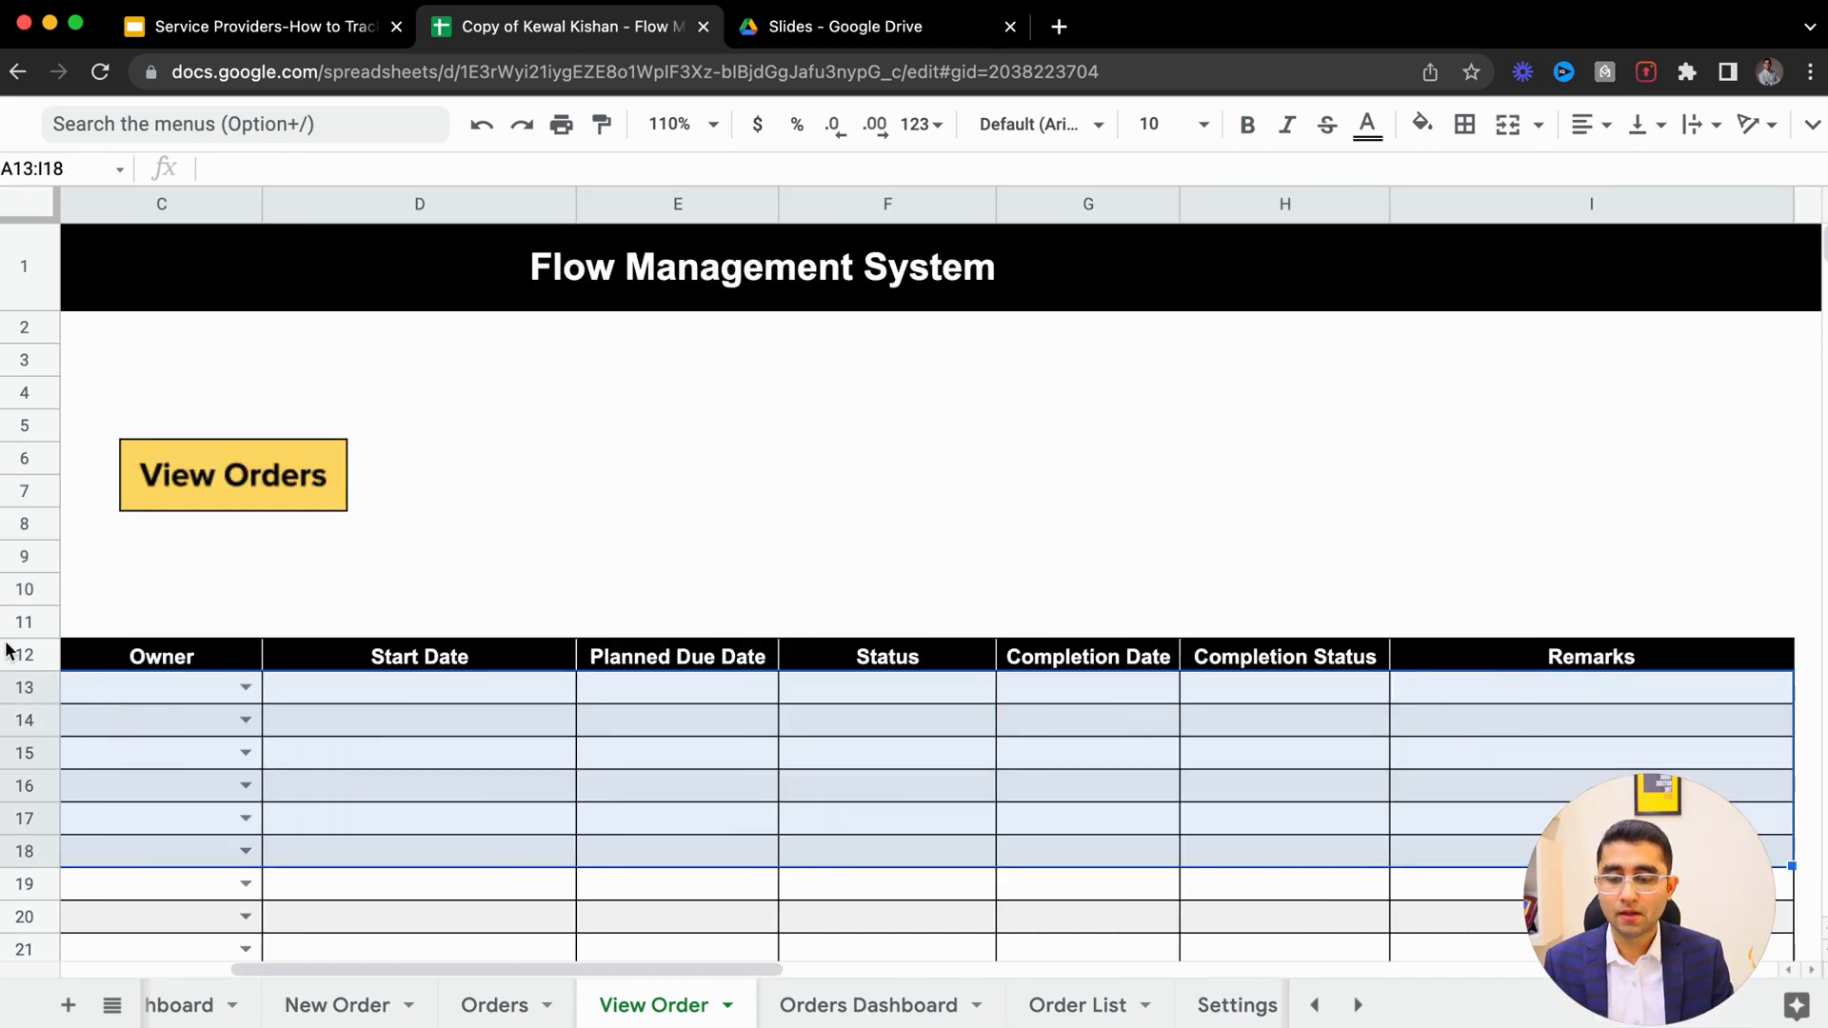
Step: Pick OD-1 in B6's dropdown and run View Orders to load its details
scroll(232, 645, left, 5)
double_click(467, 458)
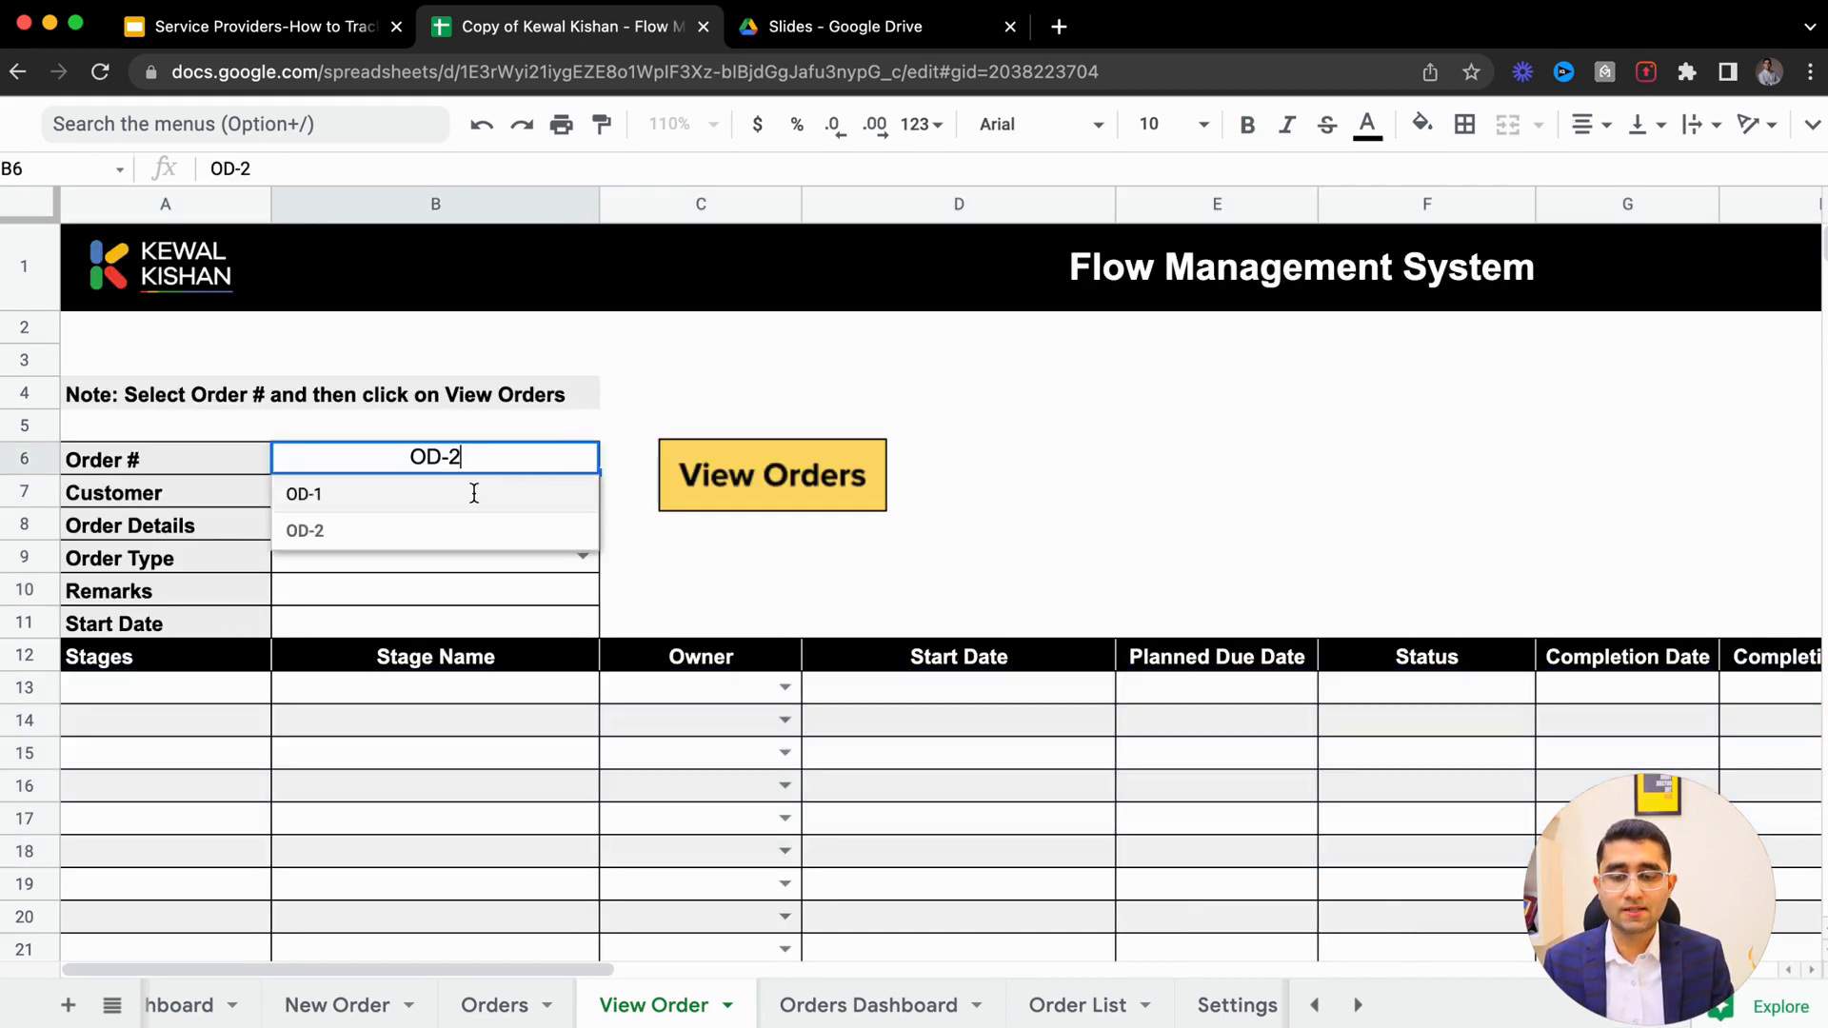
click(474, 494)
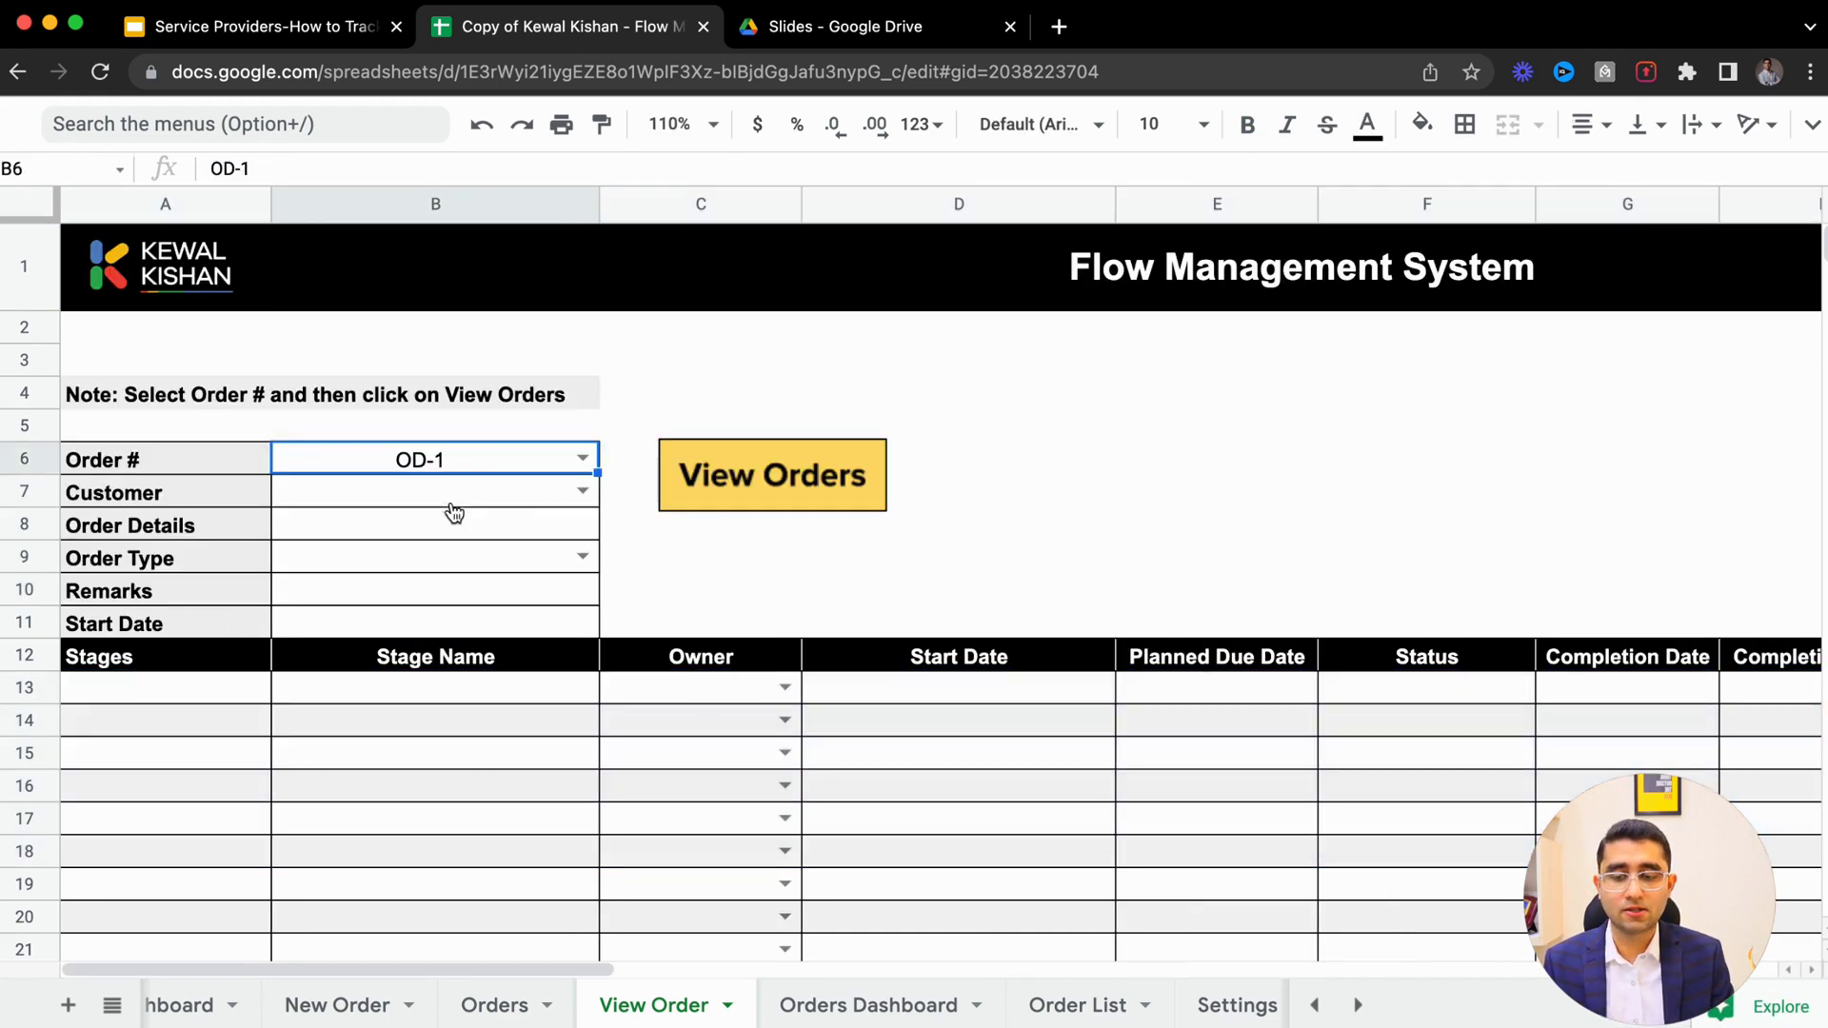
click(831, 478)
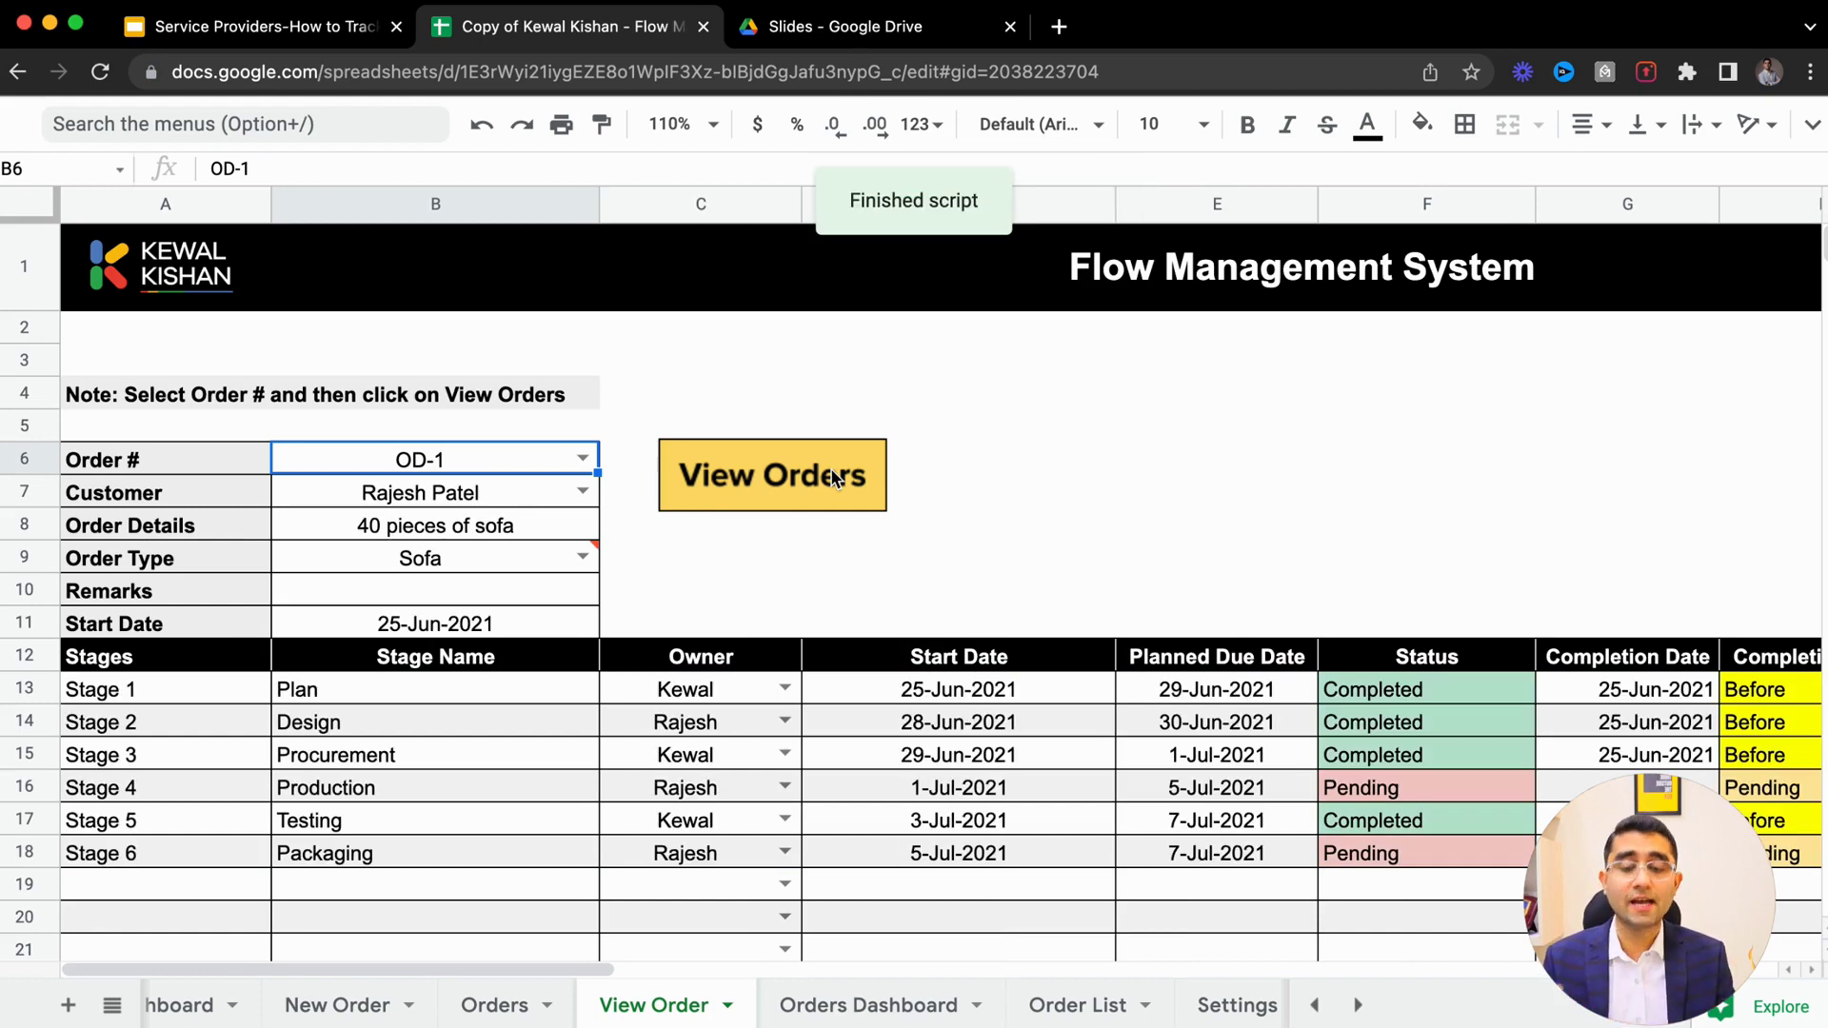
Step: Review OD-1's stages Design to Packaging, owners and status, then show the Orders Dashboard
drag(437, 722, 417, 851)
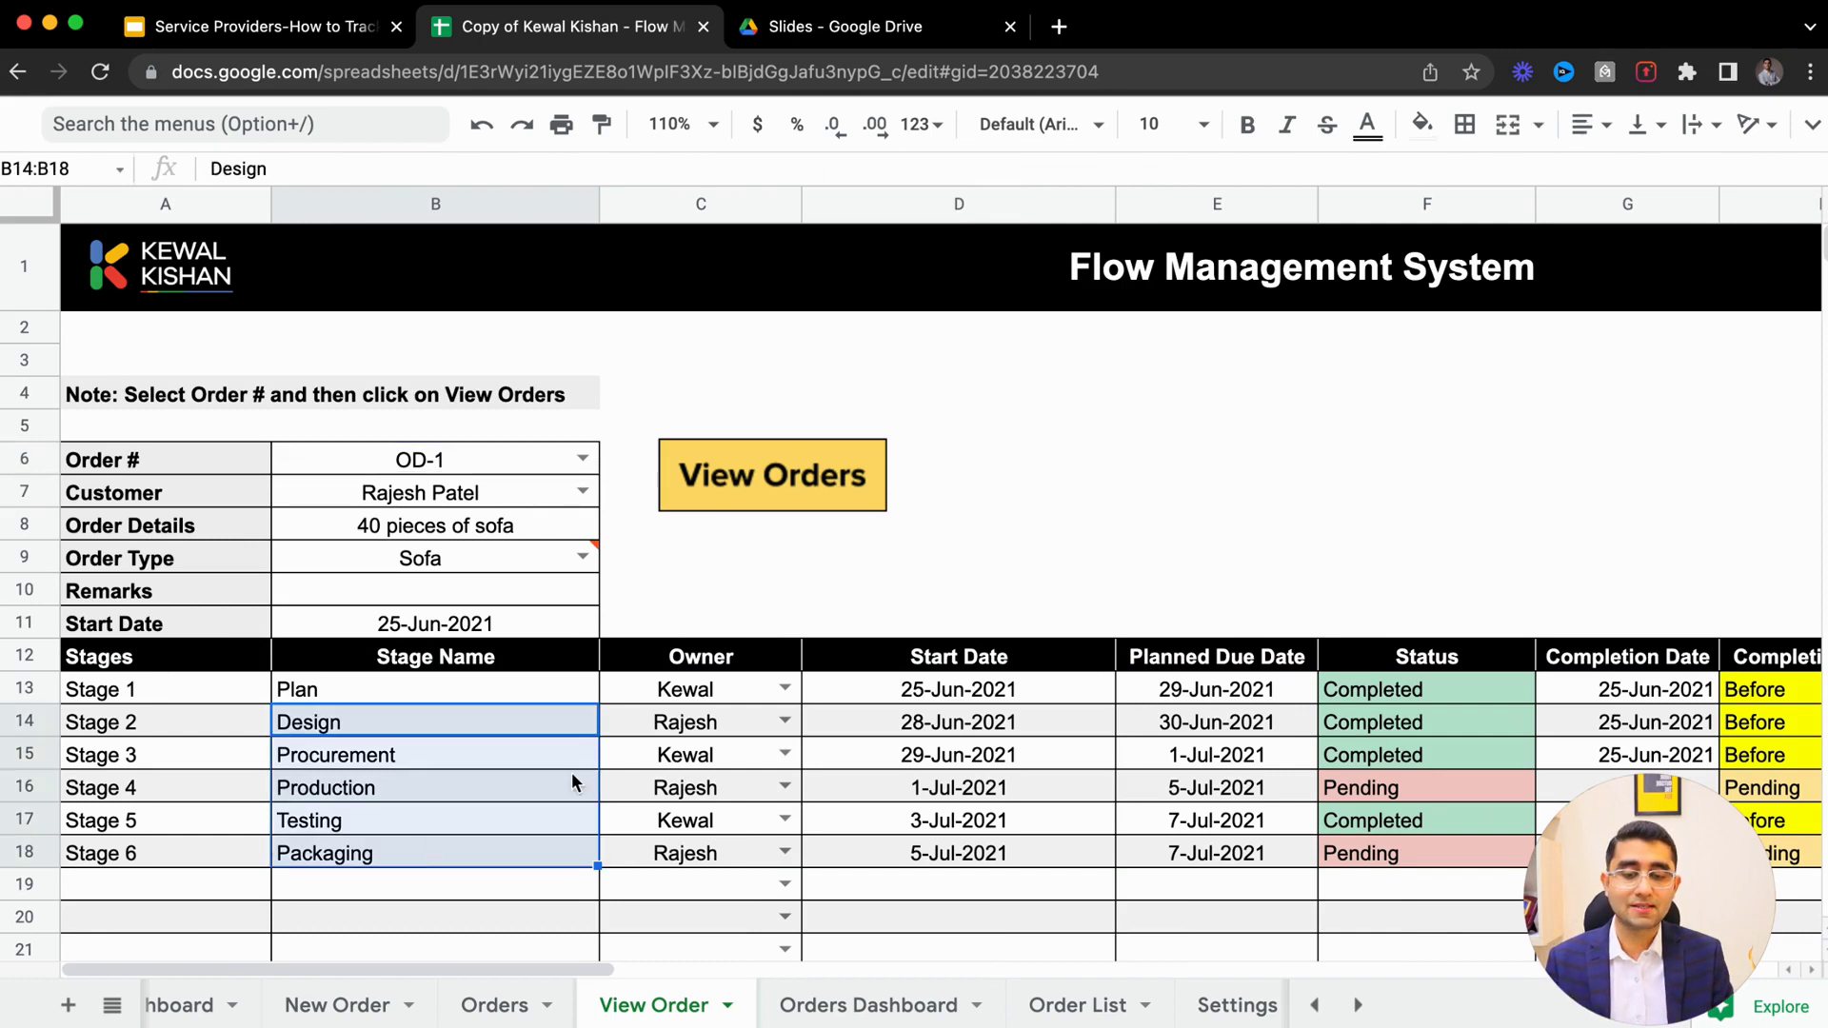
click(642, 748)
scroll(642, 743, right, 8)
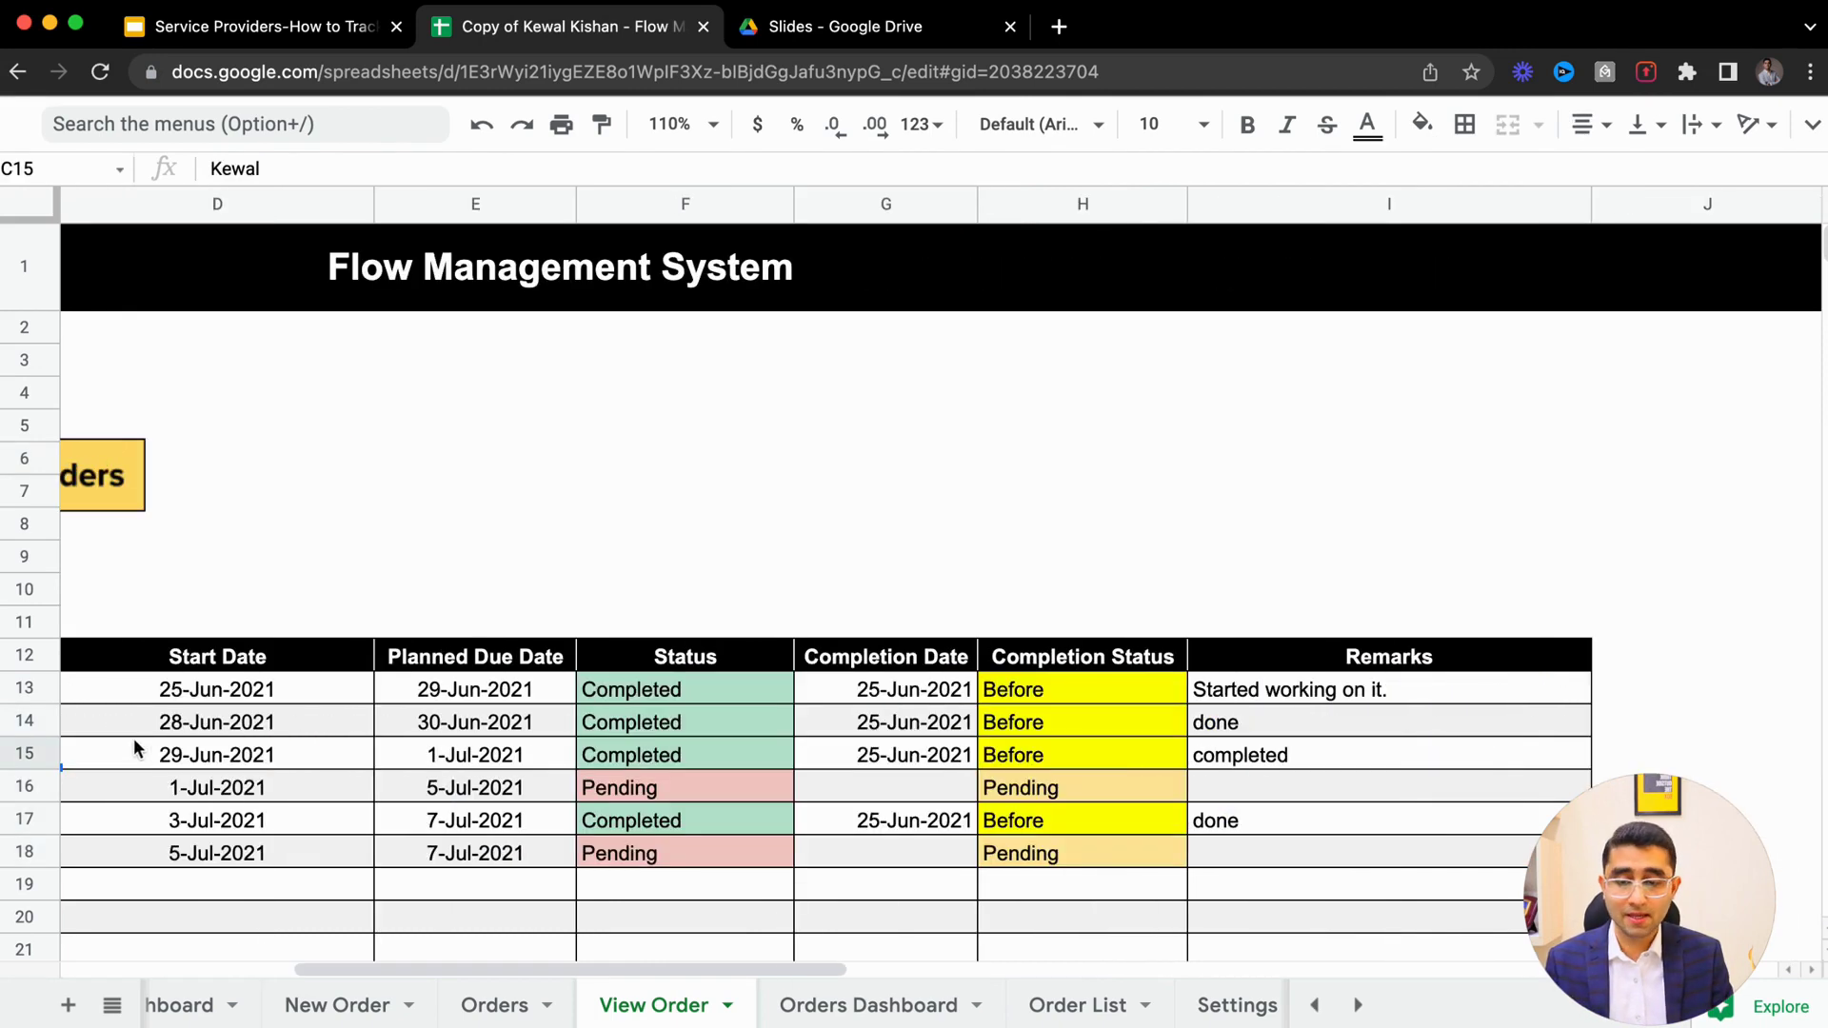
click(685, 703)
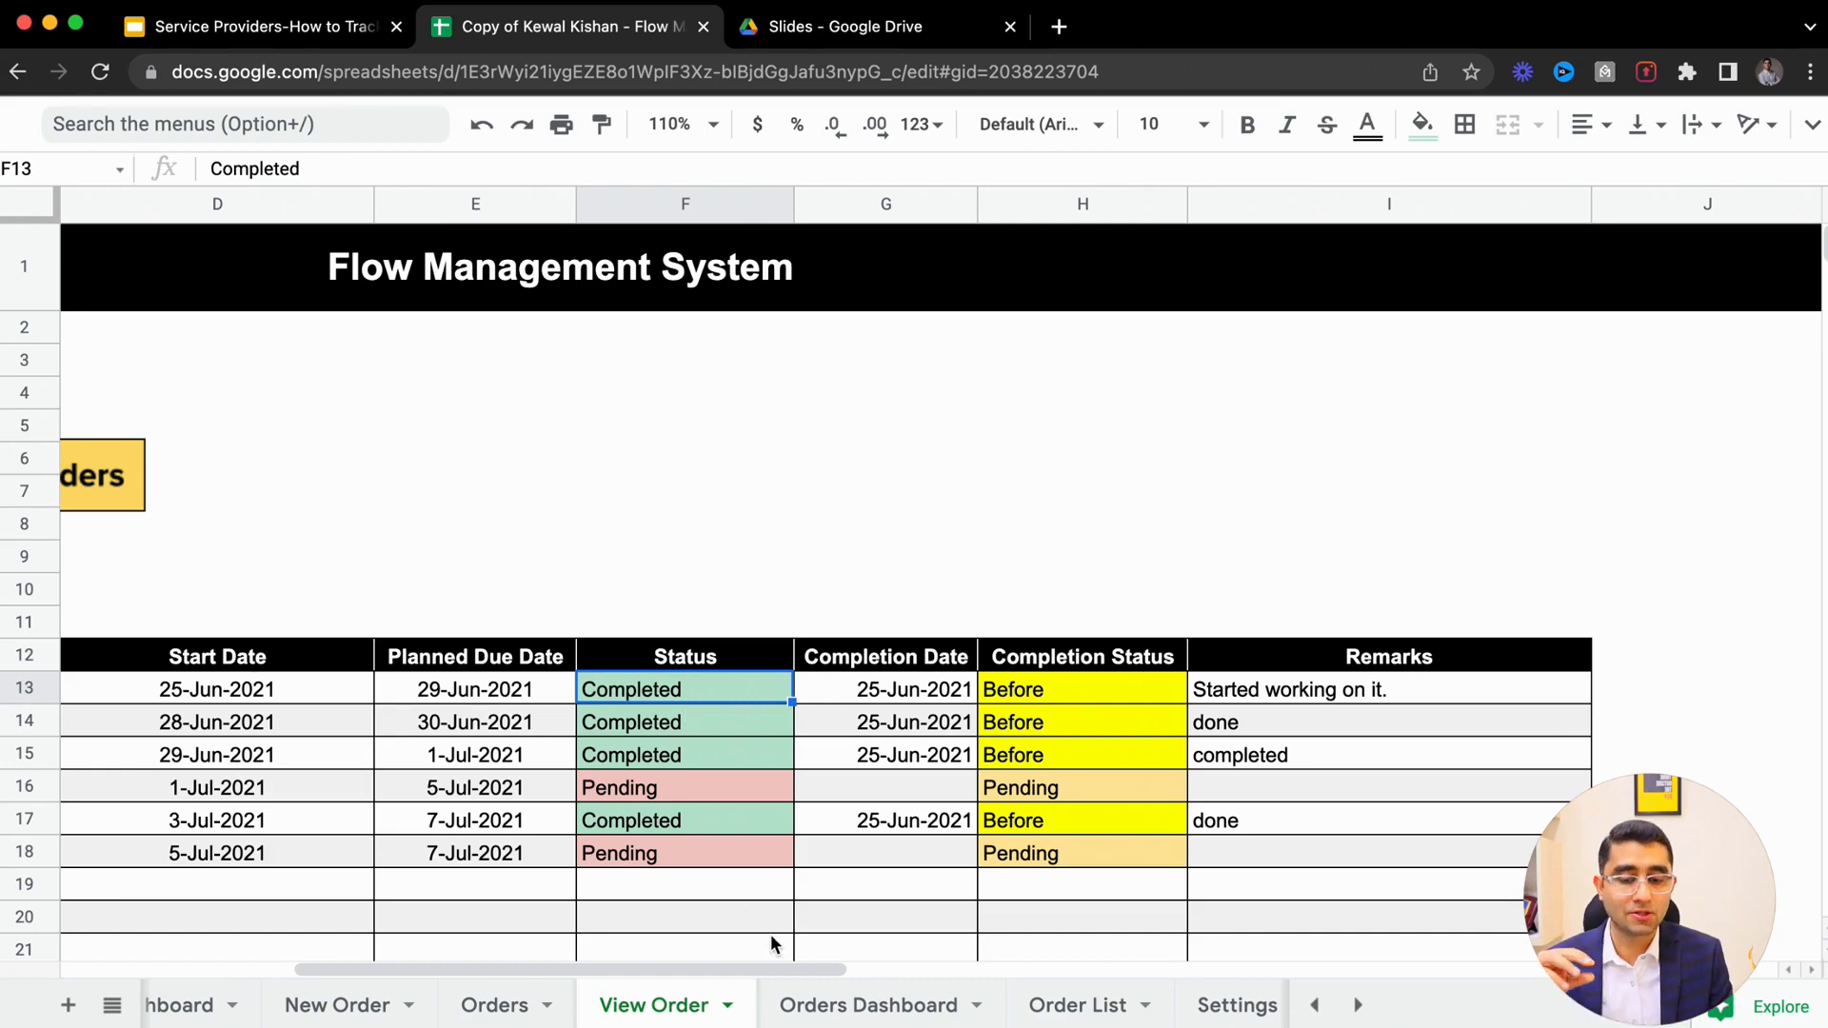
click(807, 1005)
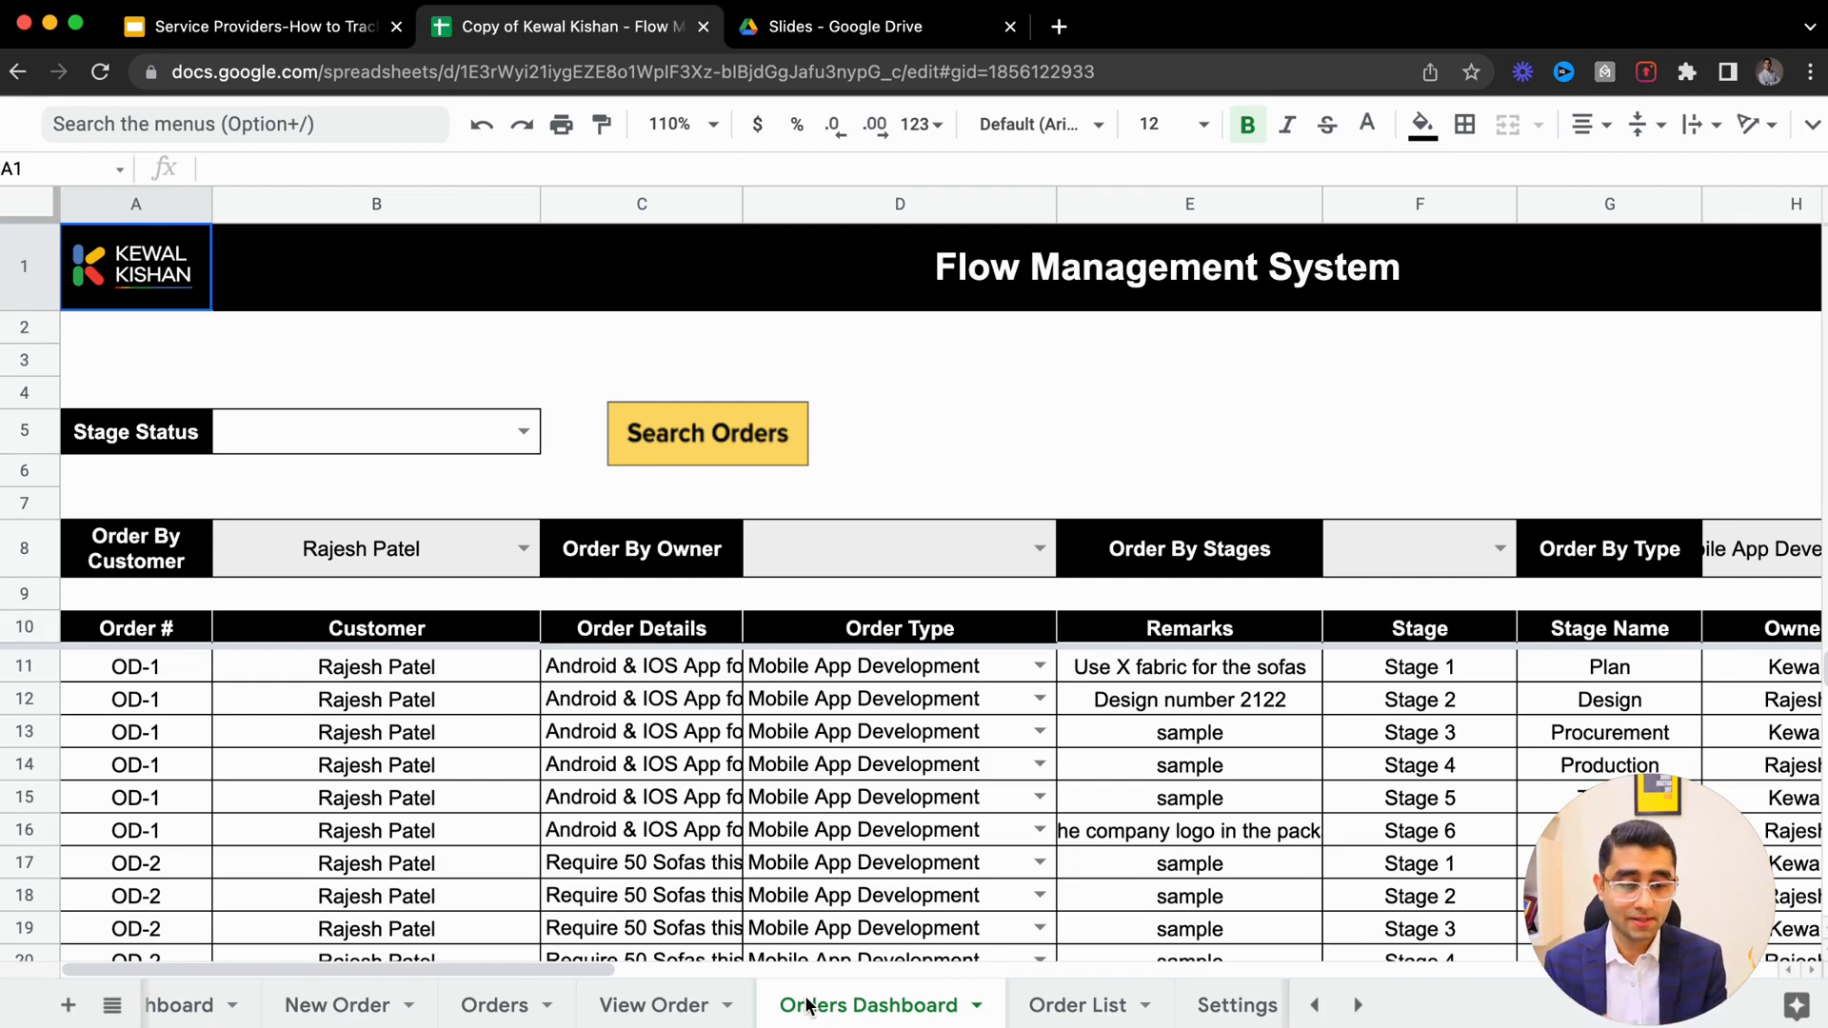
click(360, 733)
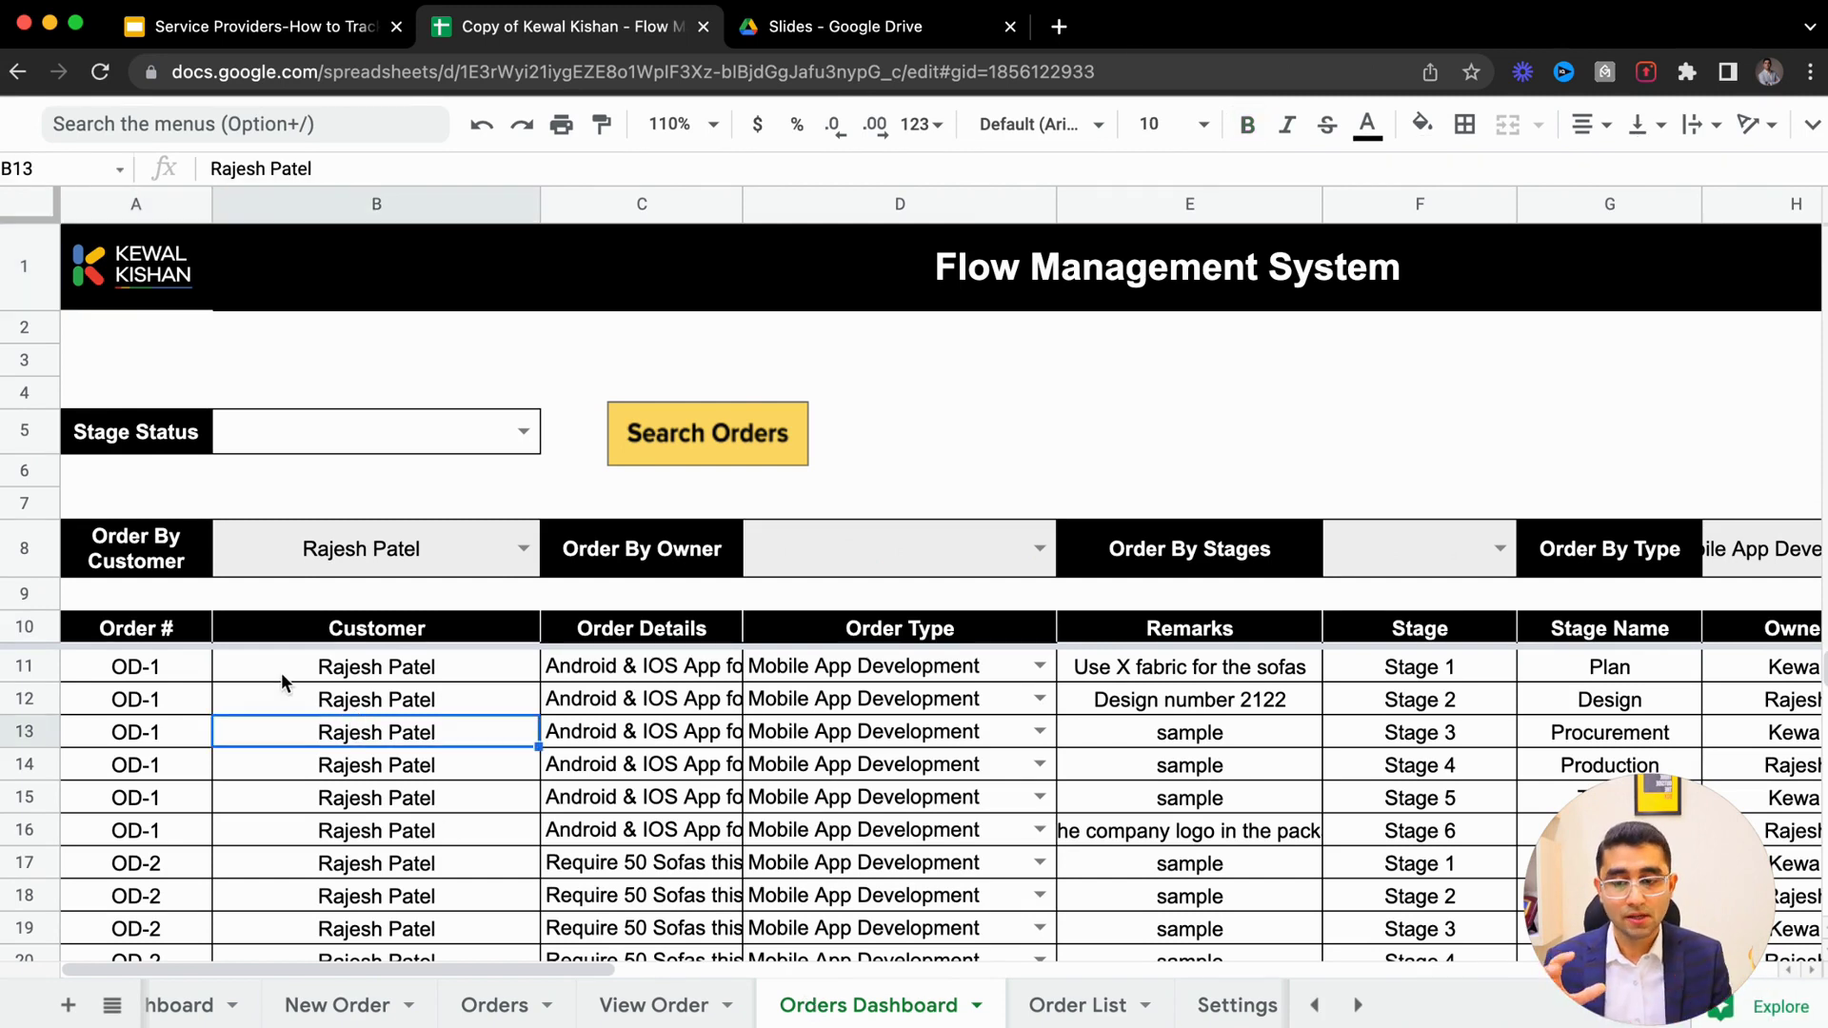
scroll(514, 740, right, 10)
scroll(514, 741, right, 5)
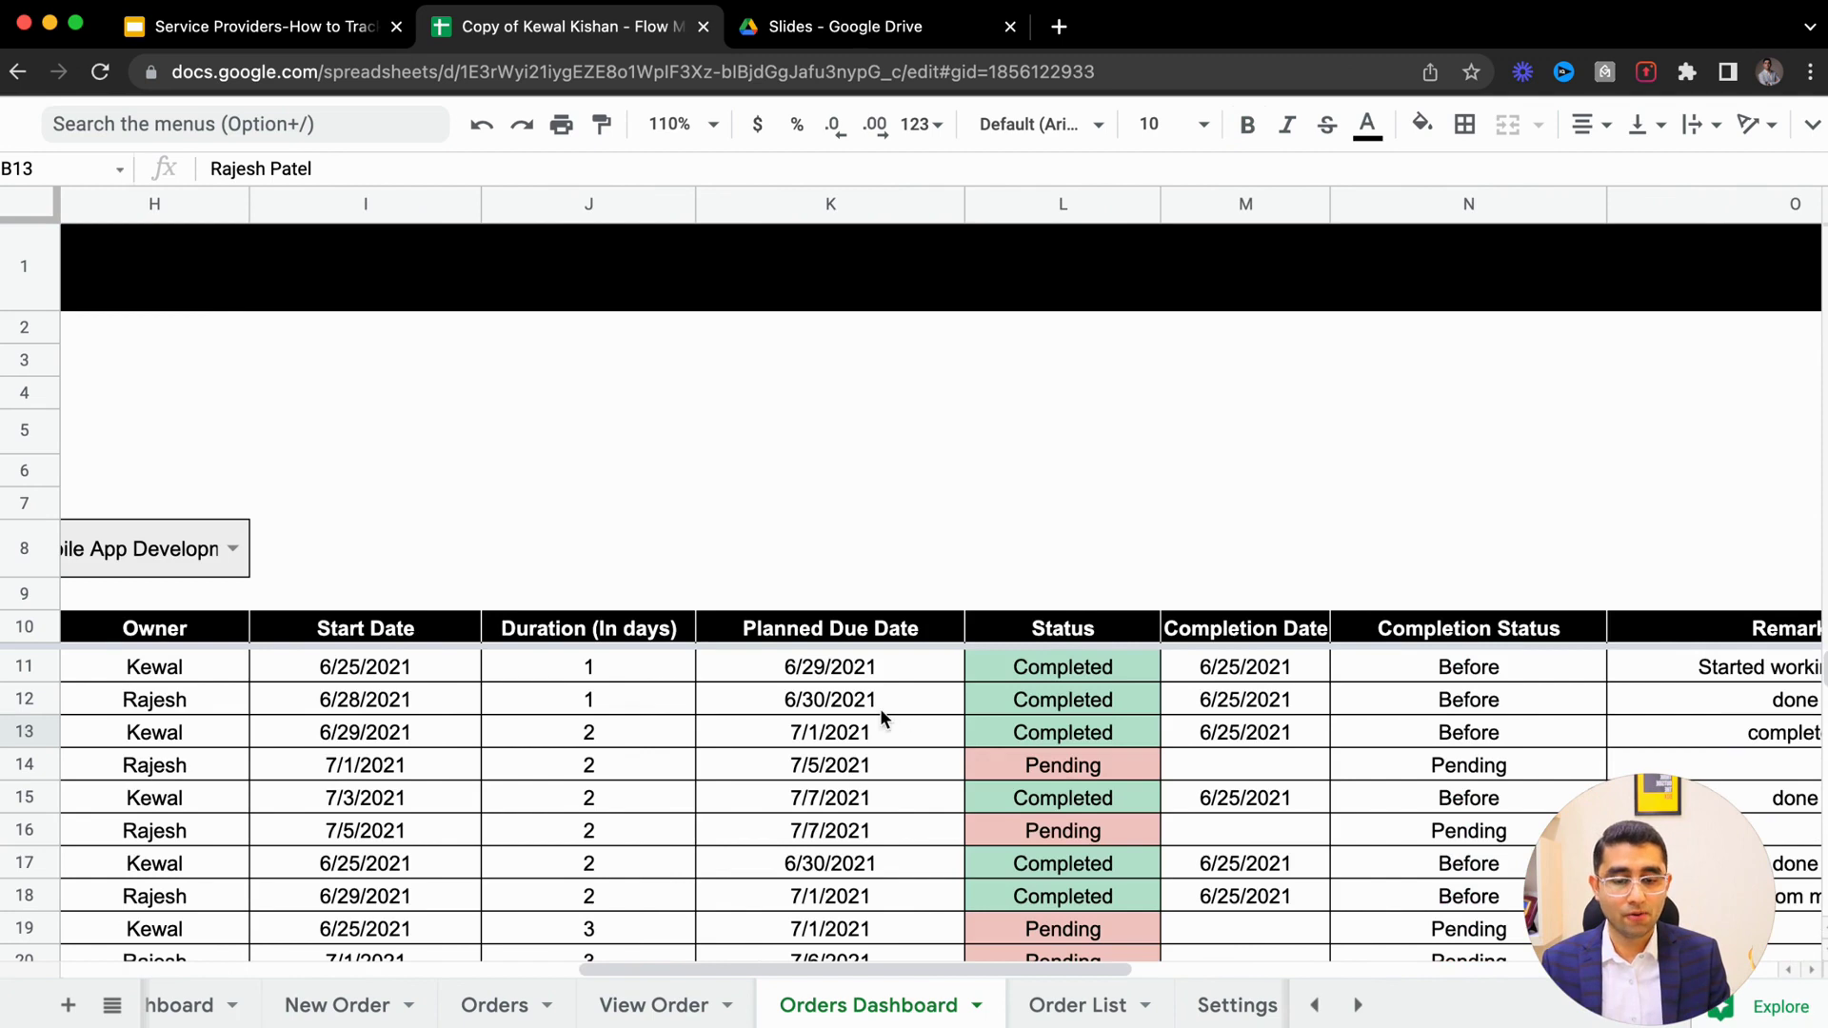
click(1003, 705)
scroll(849, 792, left, 15)
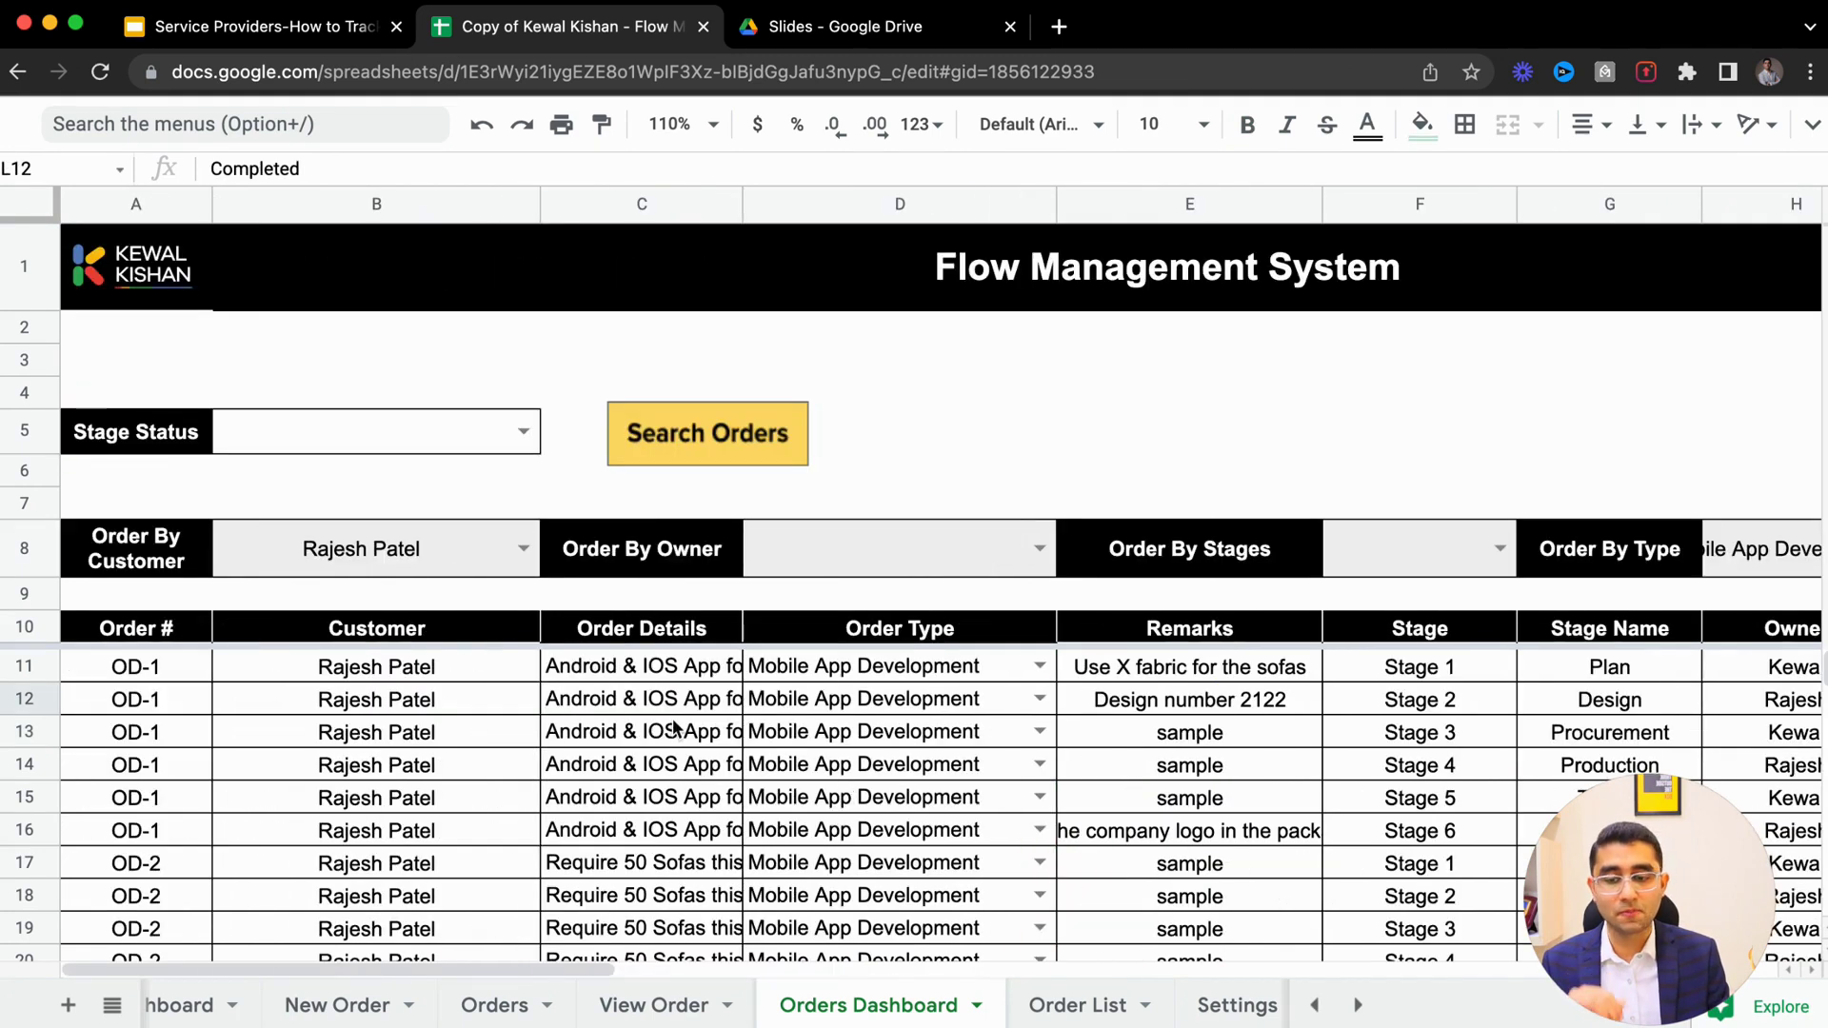
click(387, 548)
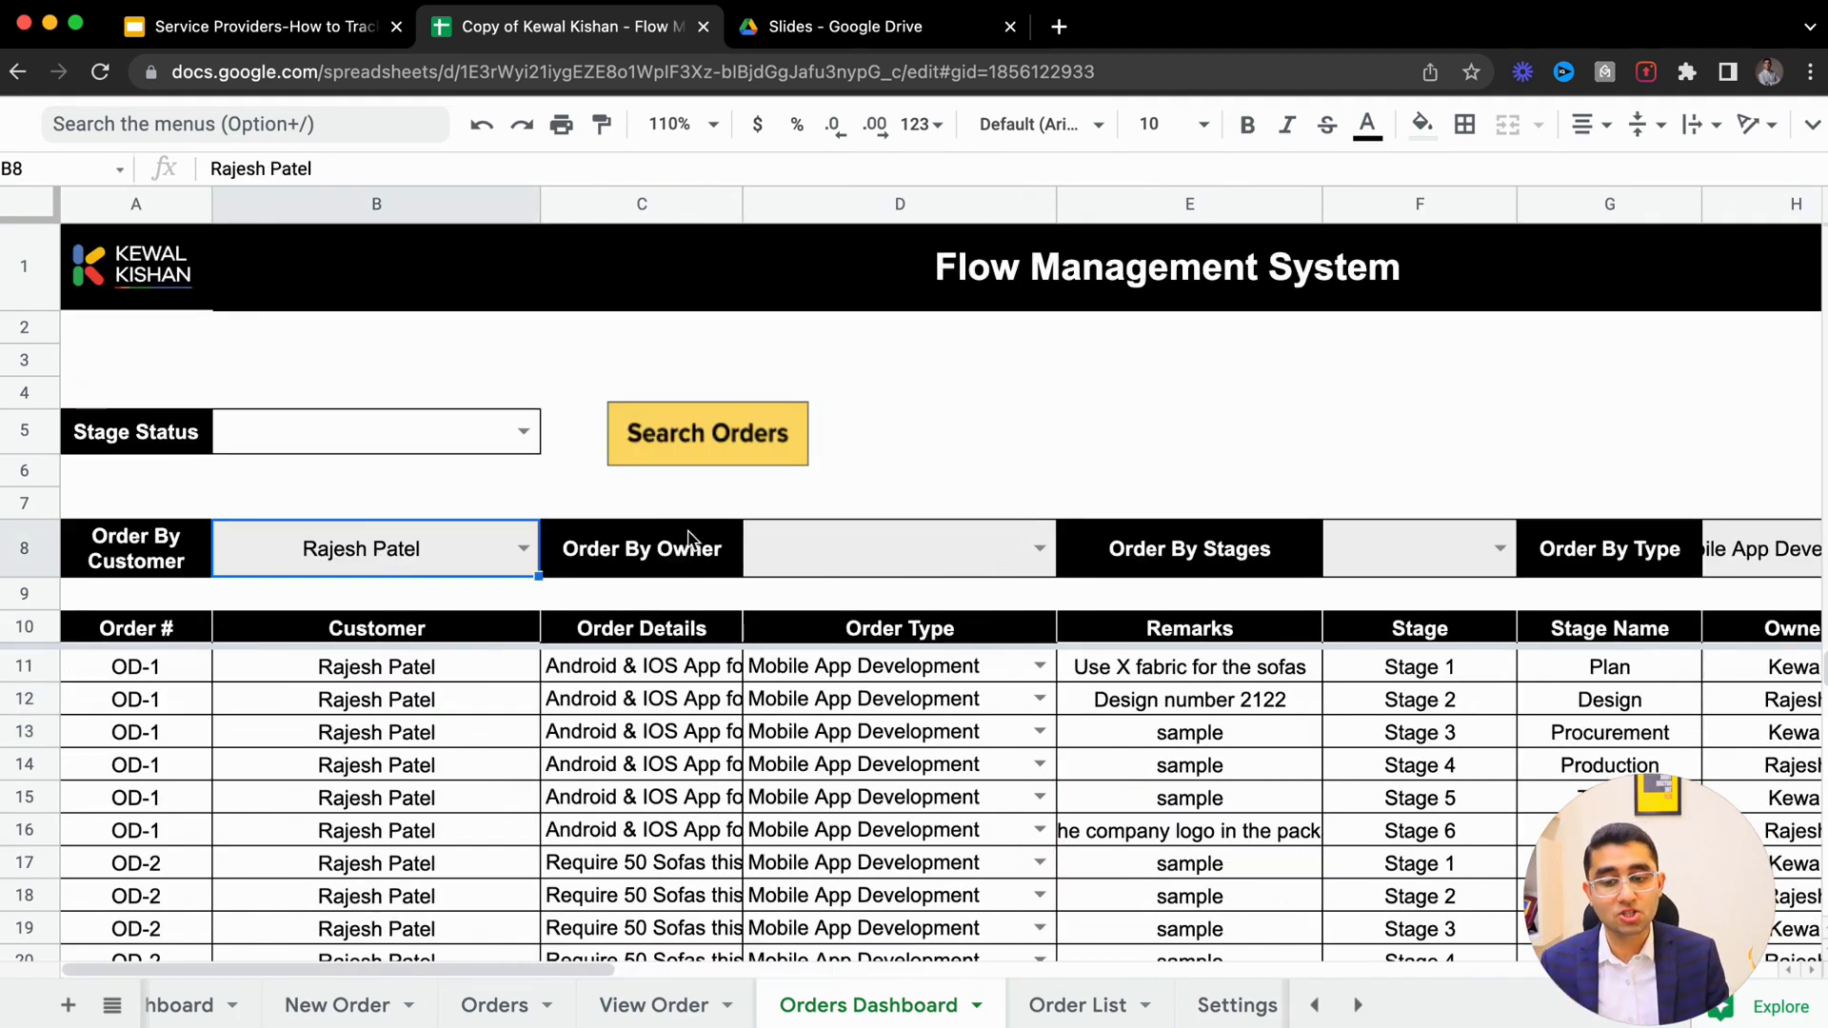
click(816, 539)
click(1419, 571)
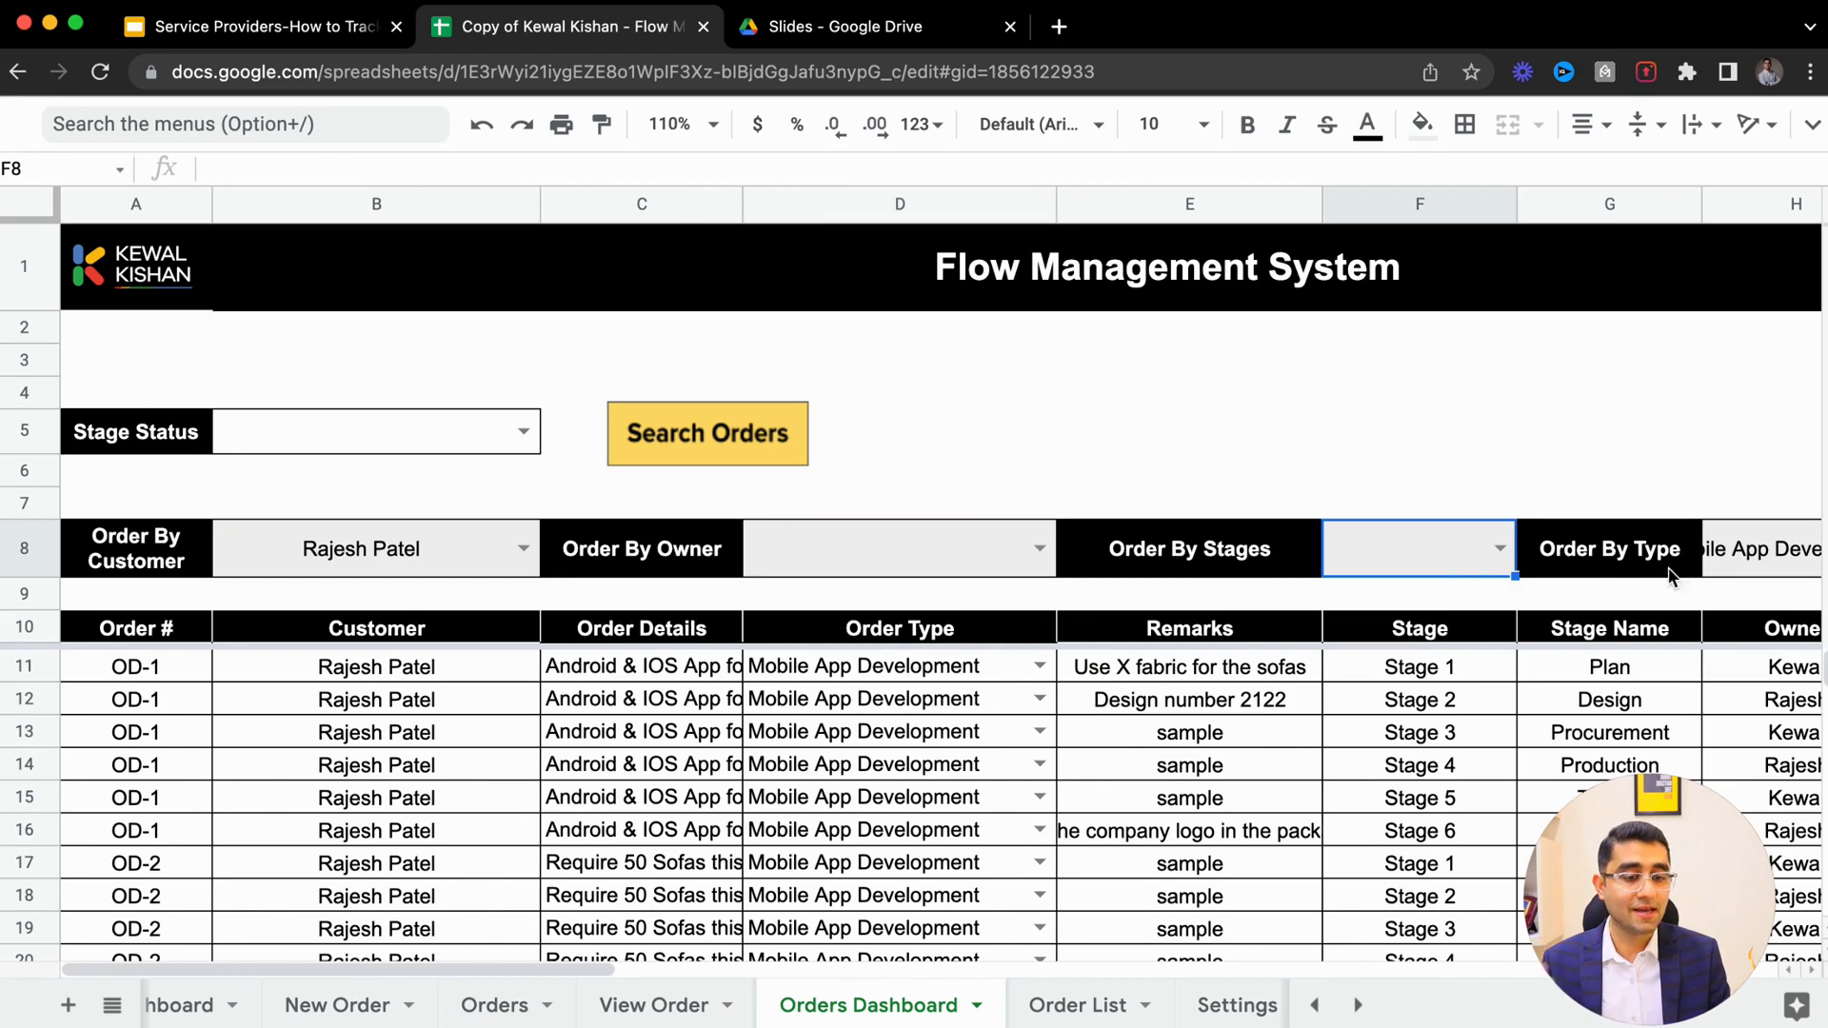
click(1757, 574)
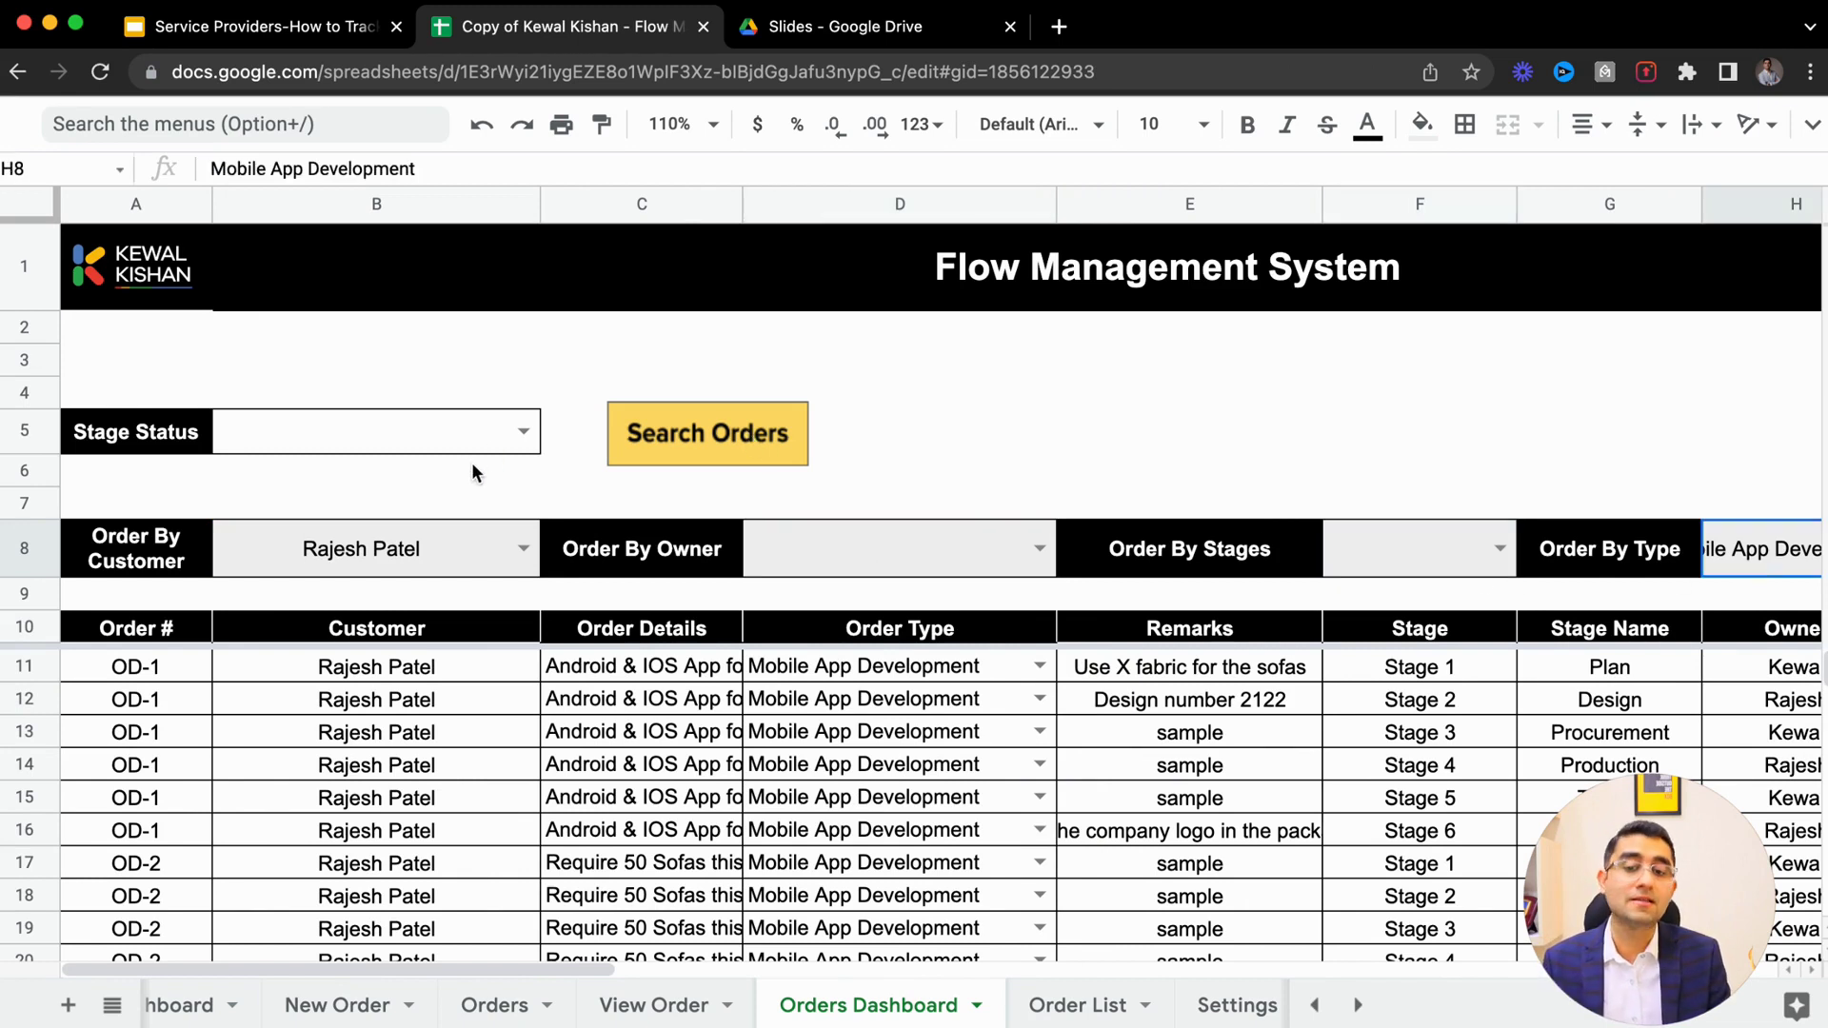